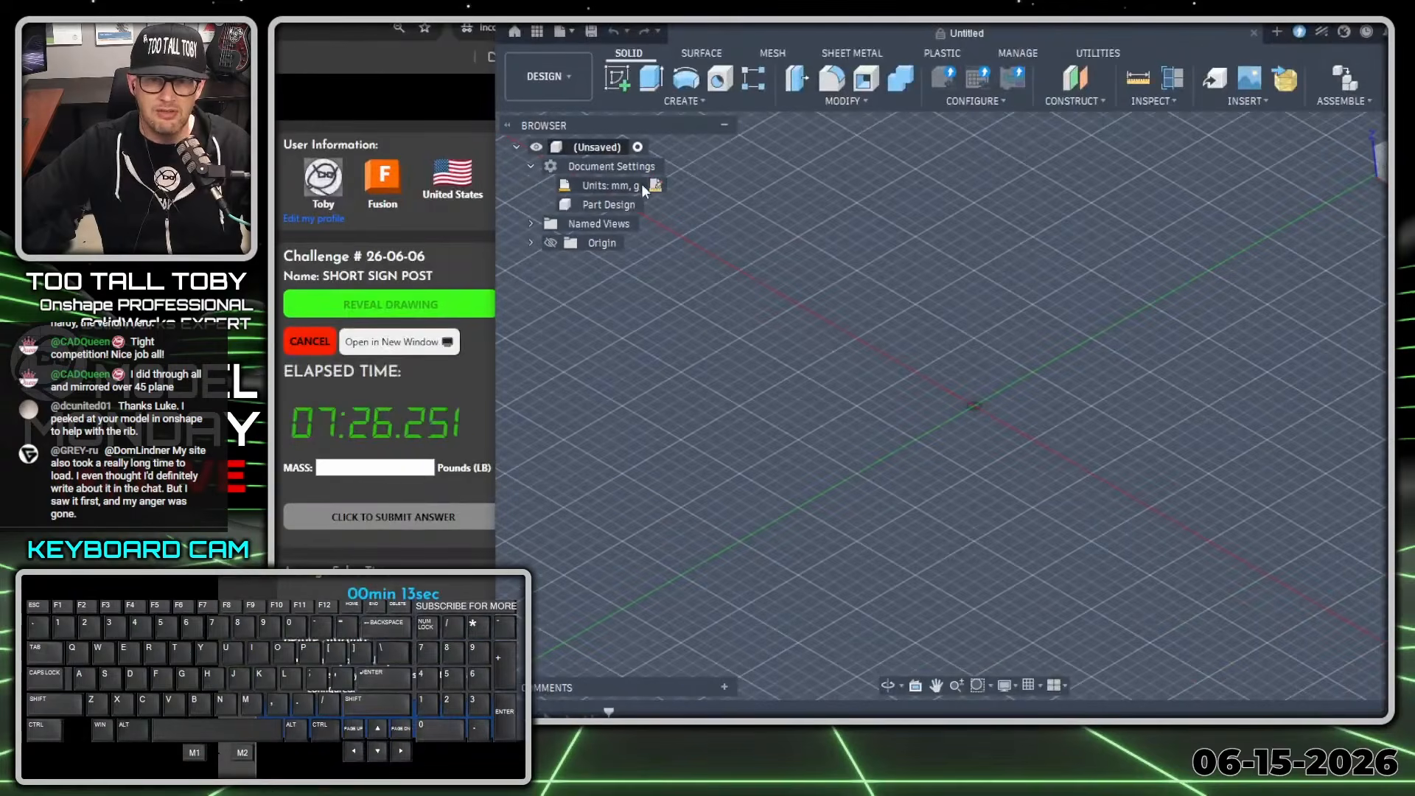
# Set the document units to a custom system with inch for length and lbmass for mass.
pyautogui.click(649, 187)
pyautogui.click(1346, 244)
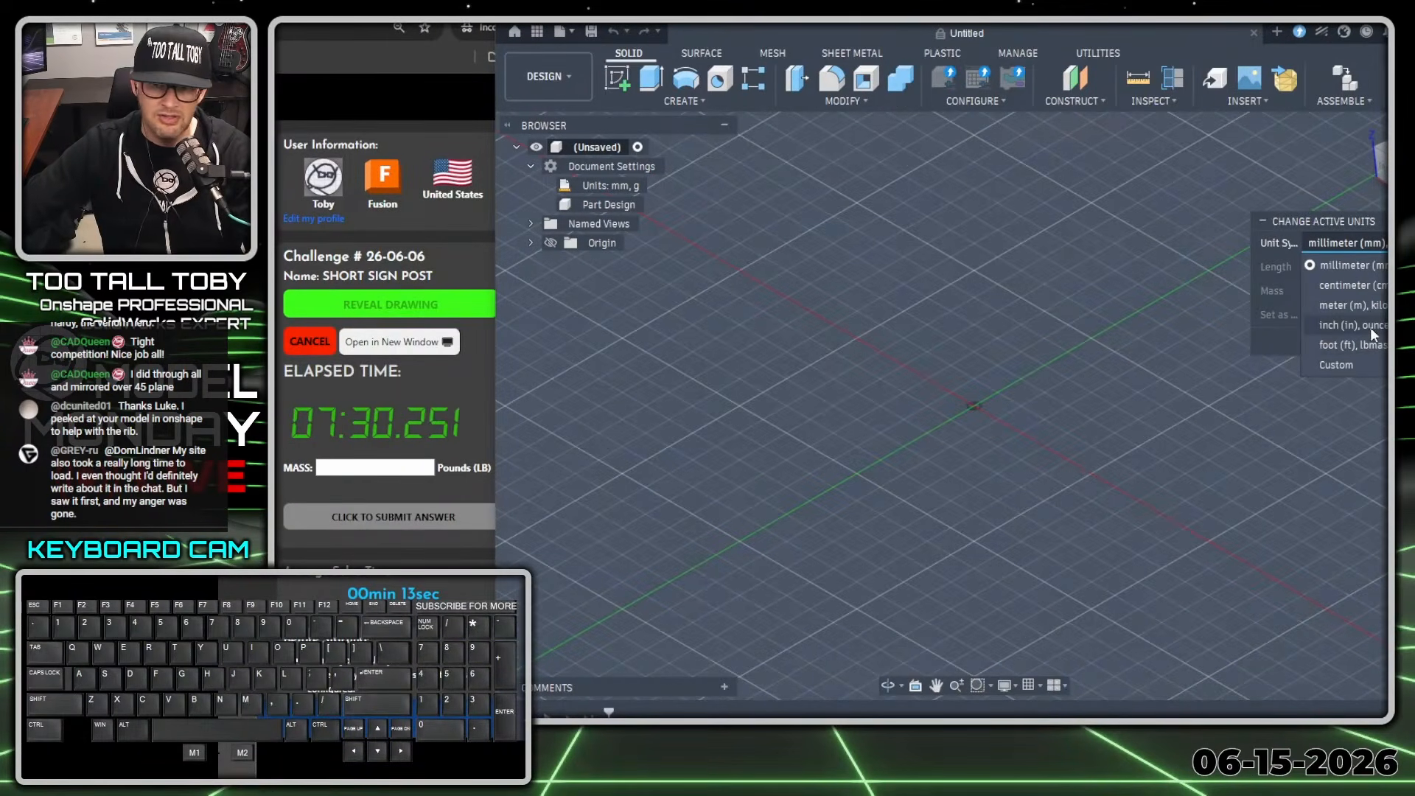
pyautogui.click(1349, 365)
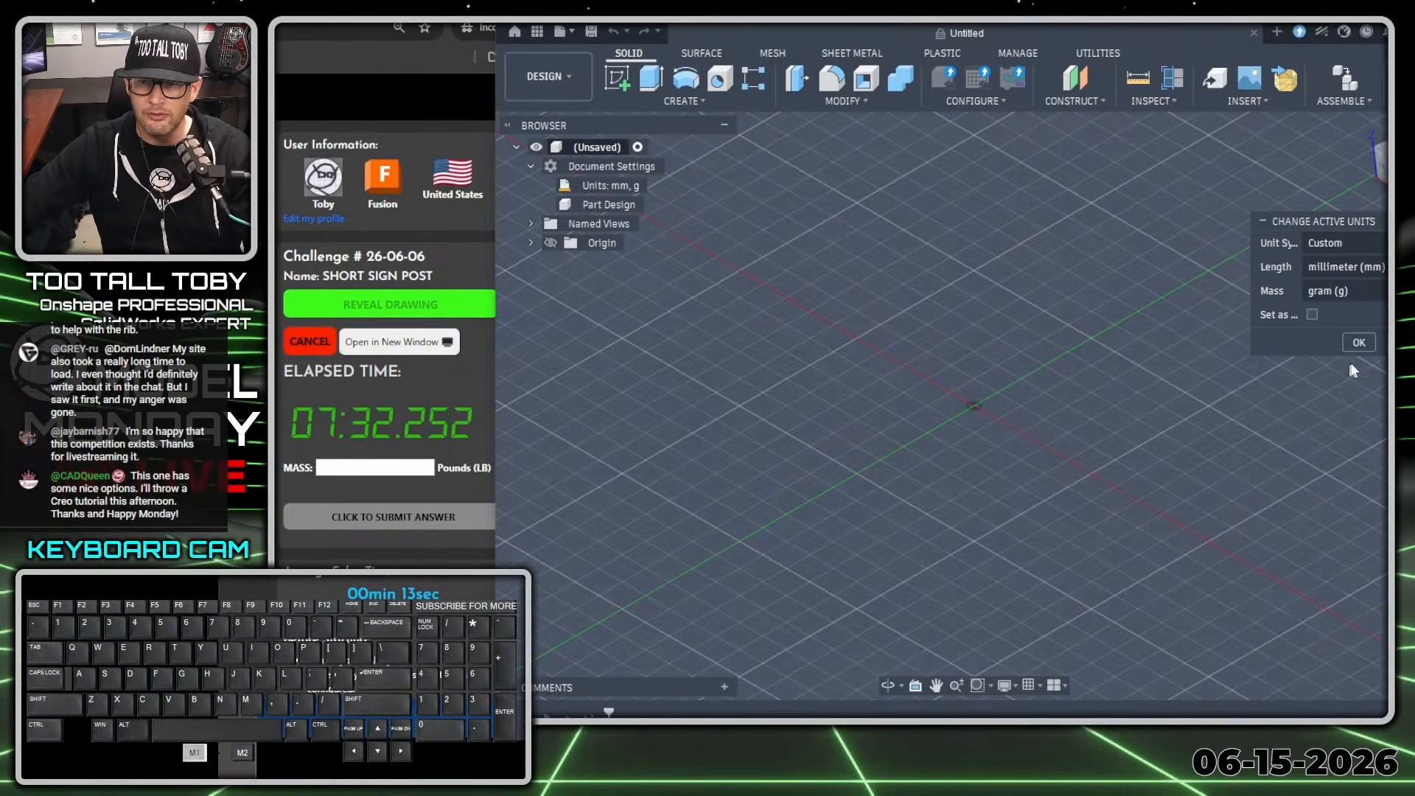
pyautogui.click(1365, 270)
pyautogui.click(1334, 349)
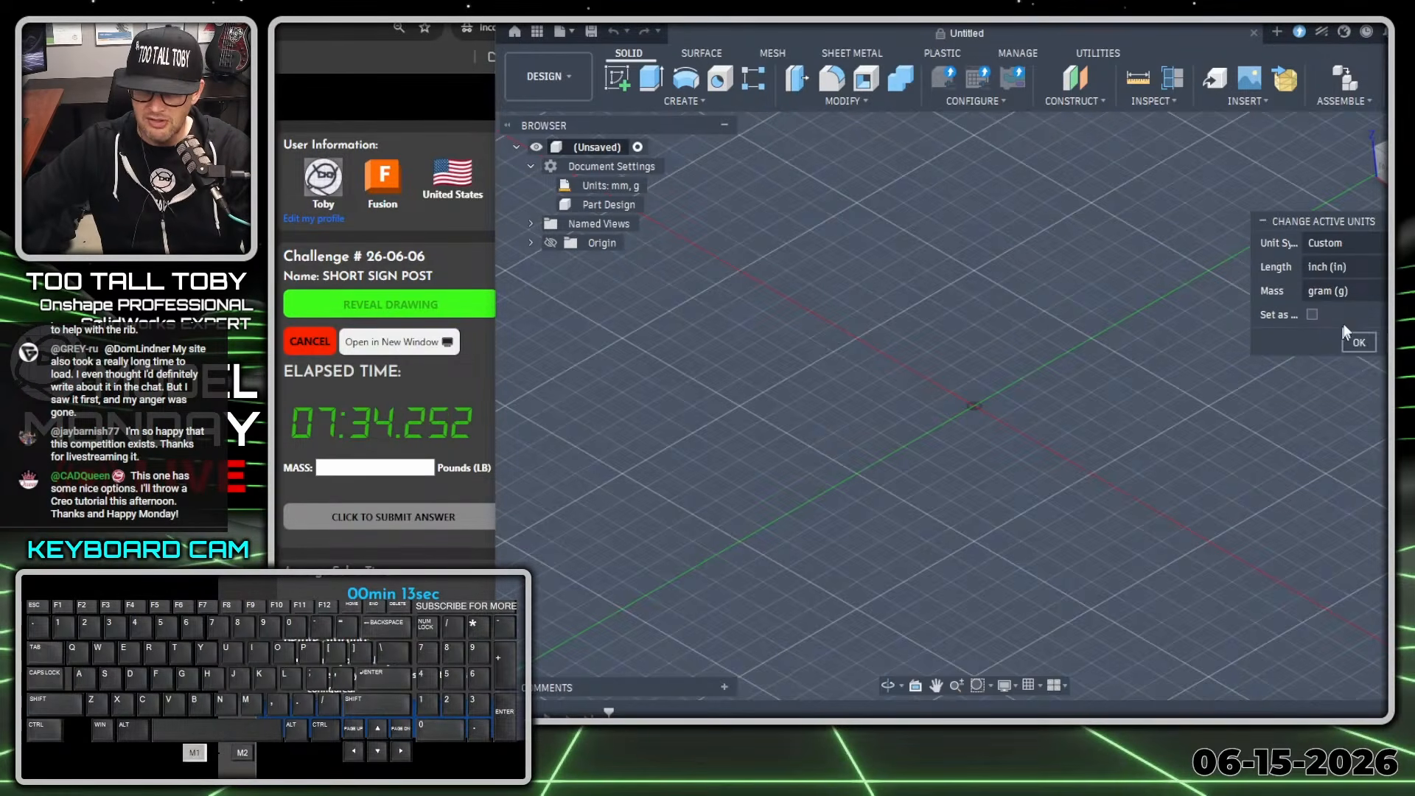
pyautogui.click(1342, 290)
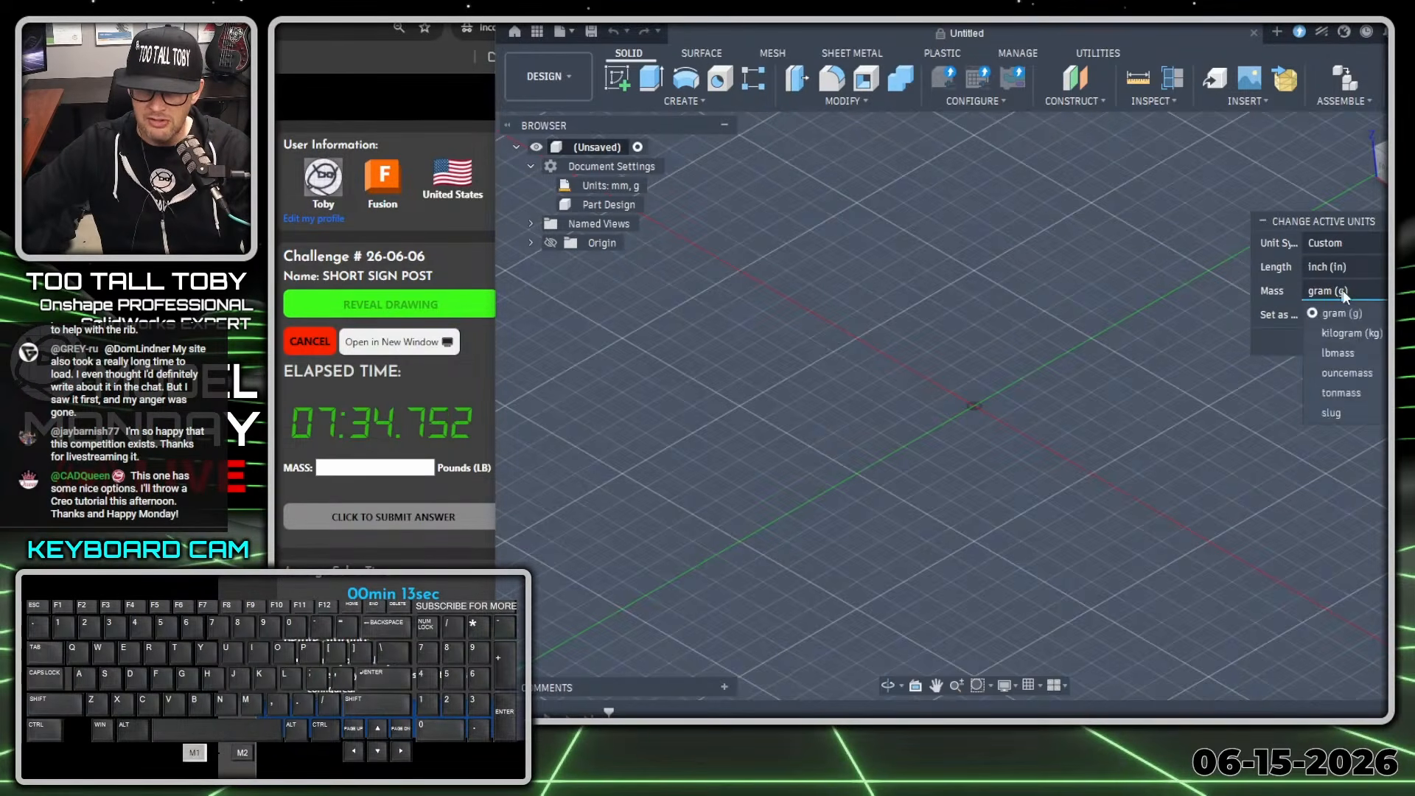
pyautogui.click(1348, 354)
pyautogui.click(1358, 344)
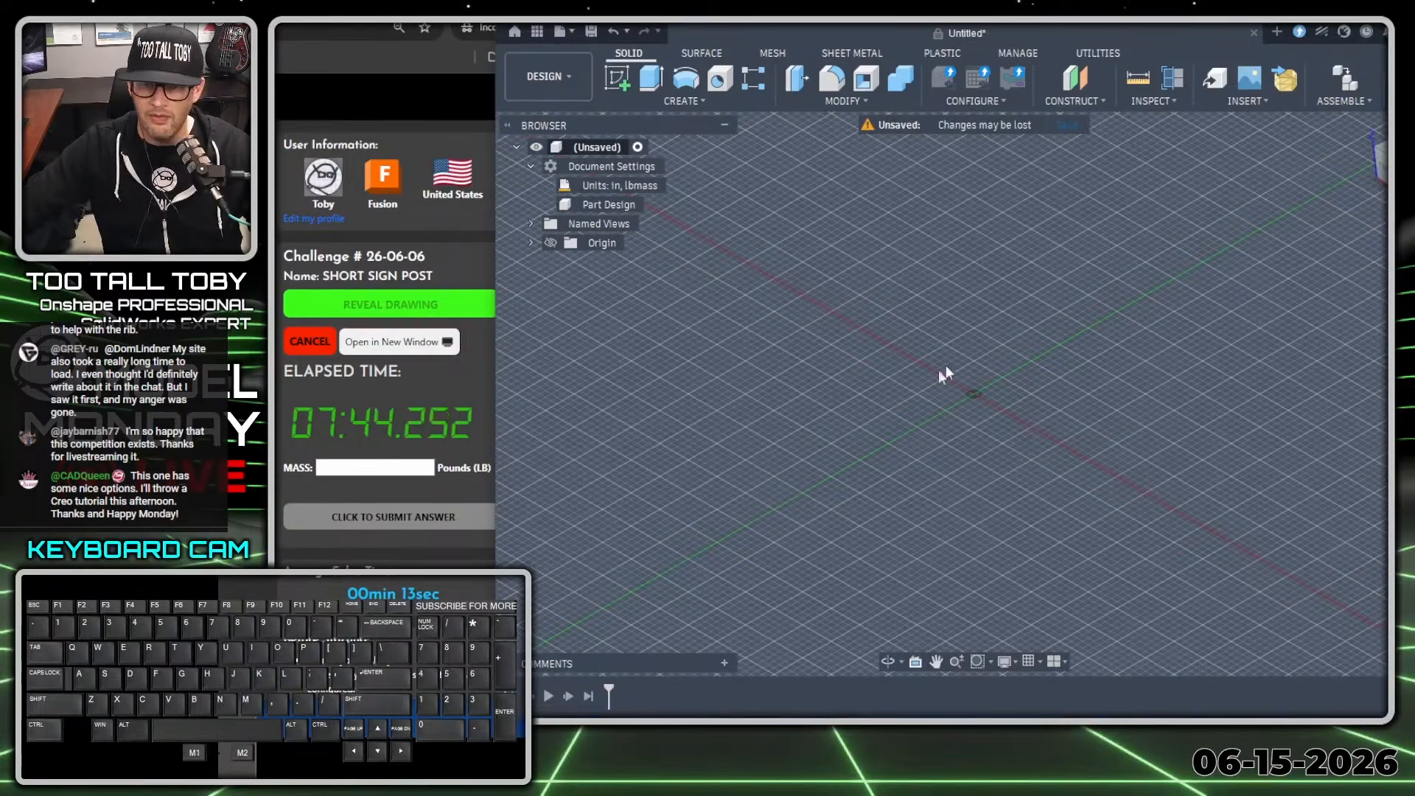
# Create a sketch on the XY plane and draw a 2 in by 2 in center rectangle on the origin.
pyautogui.click(529, 243)
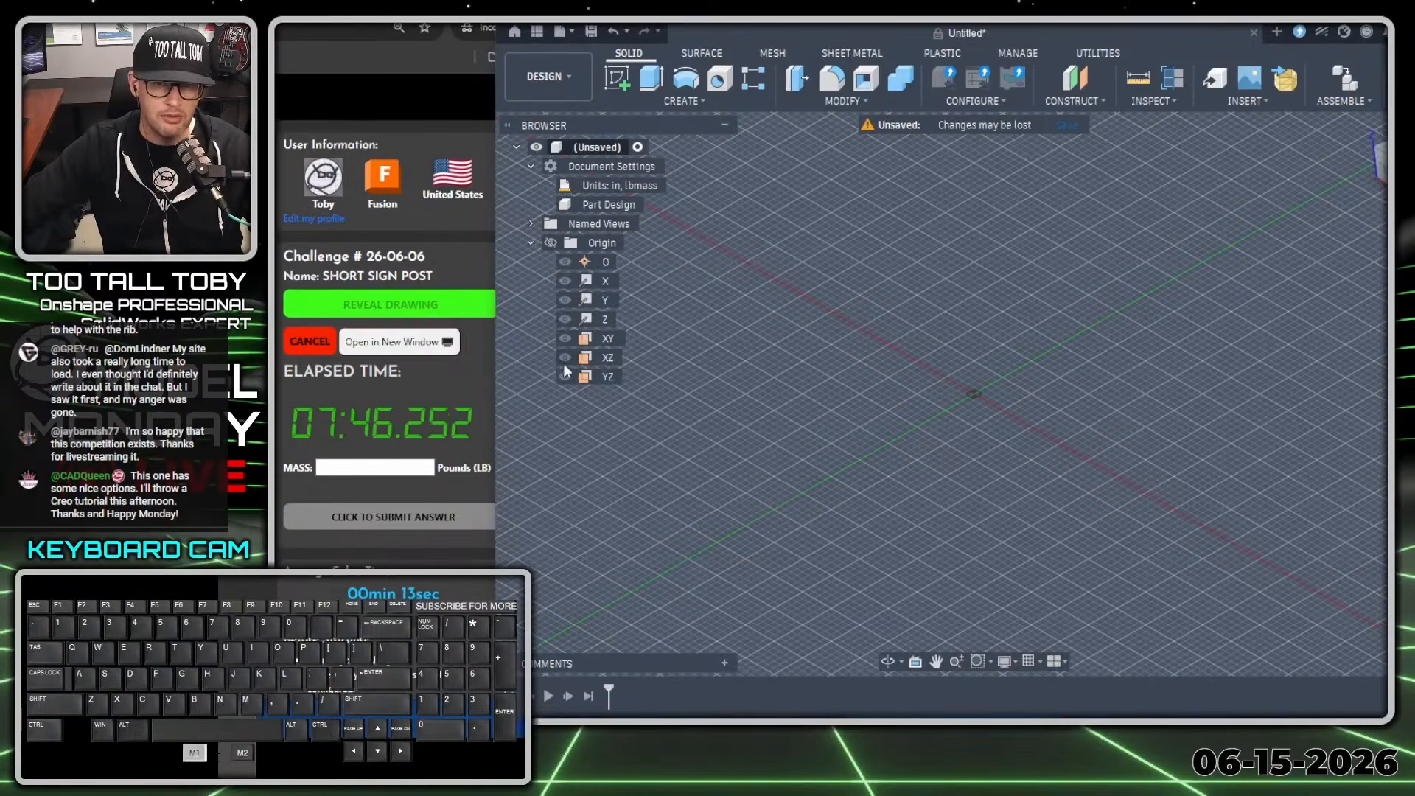
pyautogui.rightClick(603, 338)
pyautogui.click(660, 370)
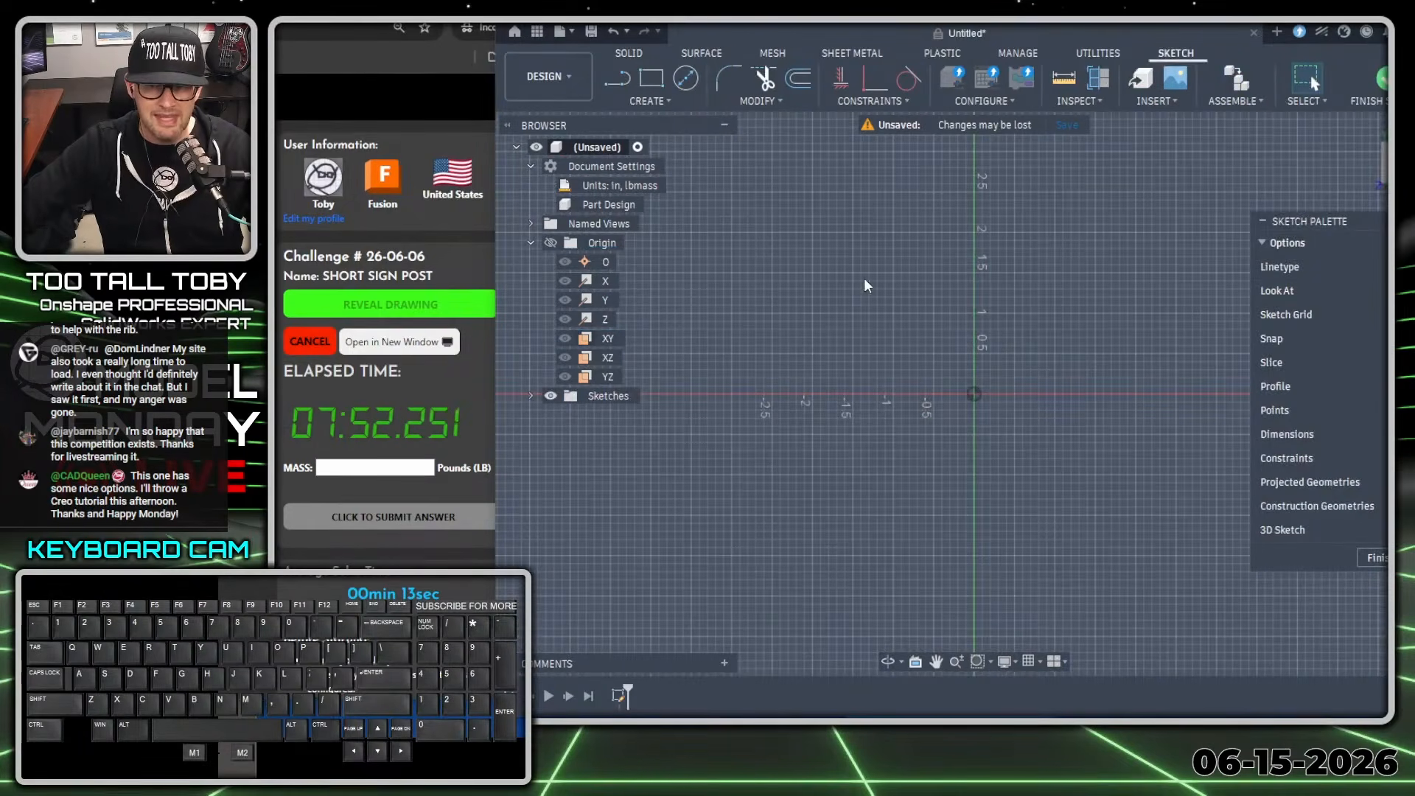
pyautogui.press('s')
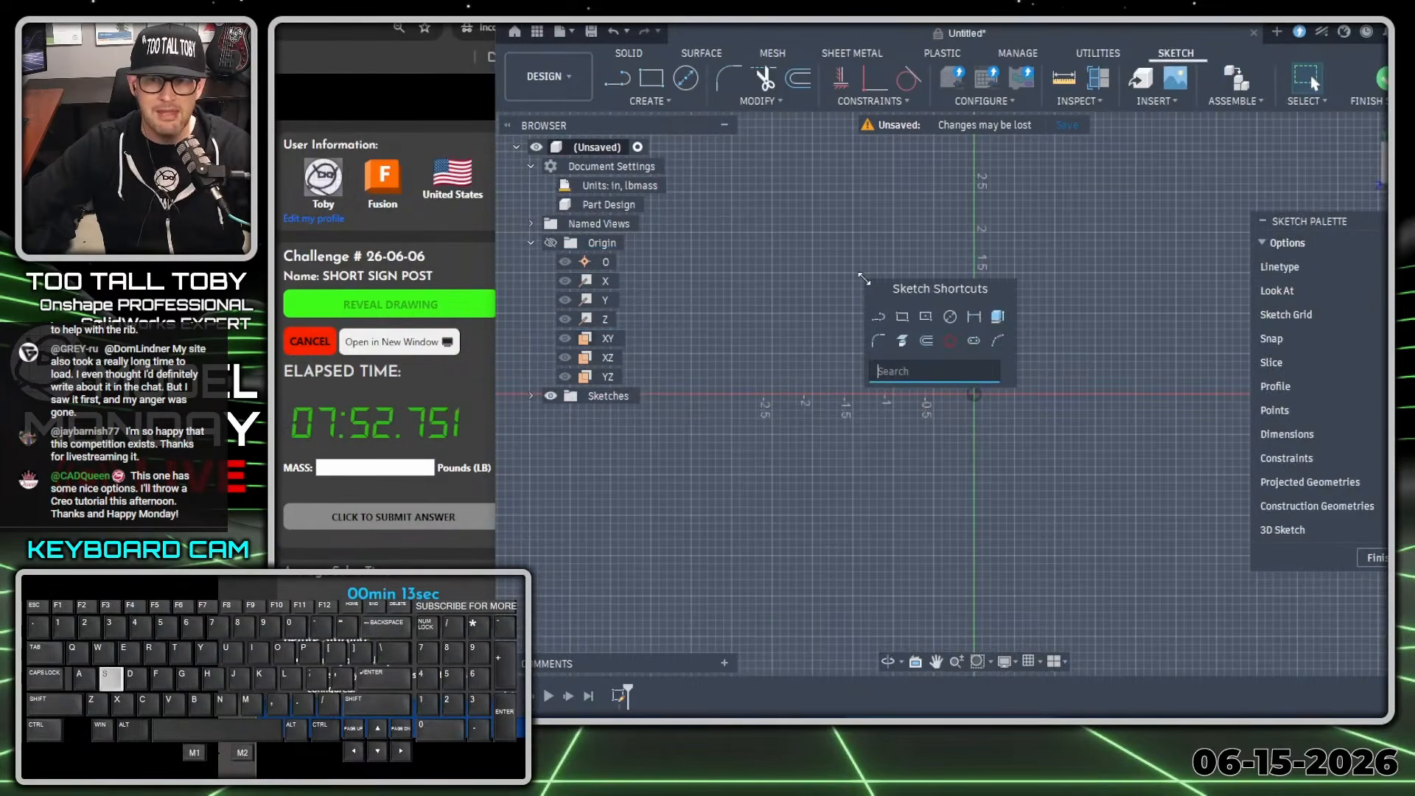
pyautogui.click(925, 324)
pyautogui.click(972, 394)
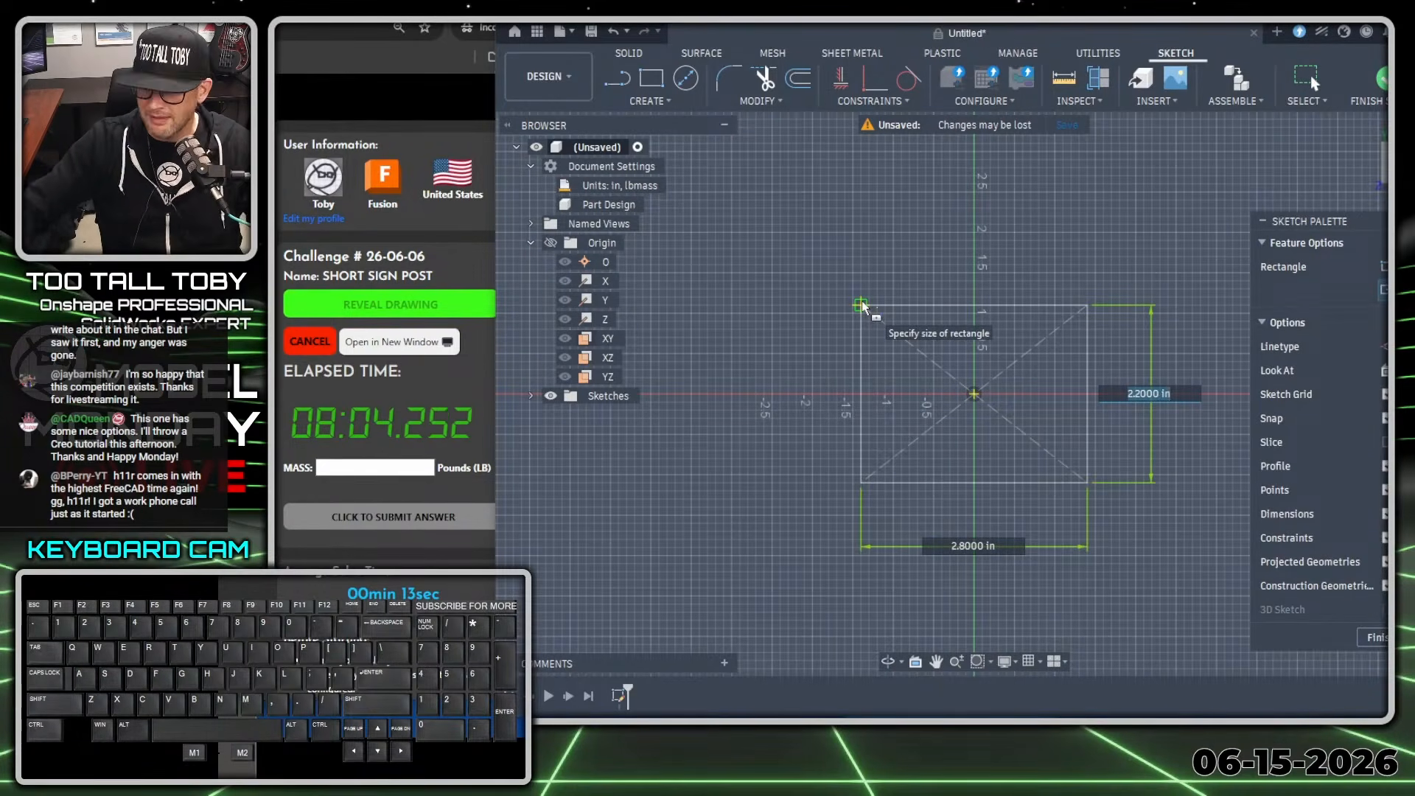
pyautogui.write('2')
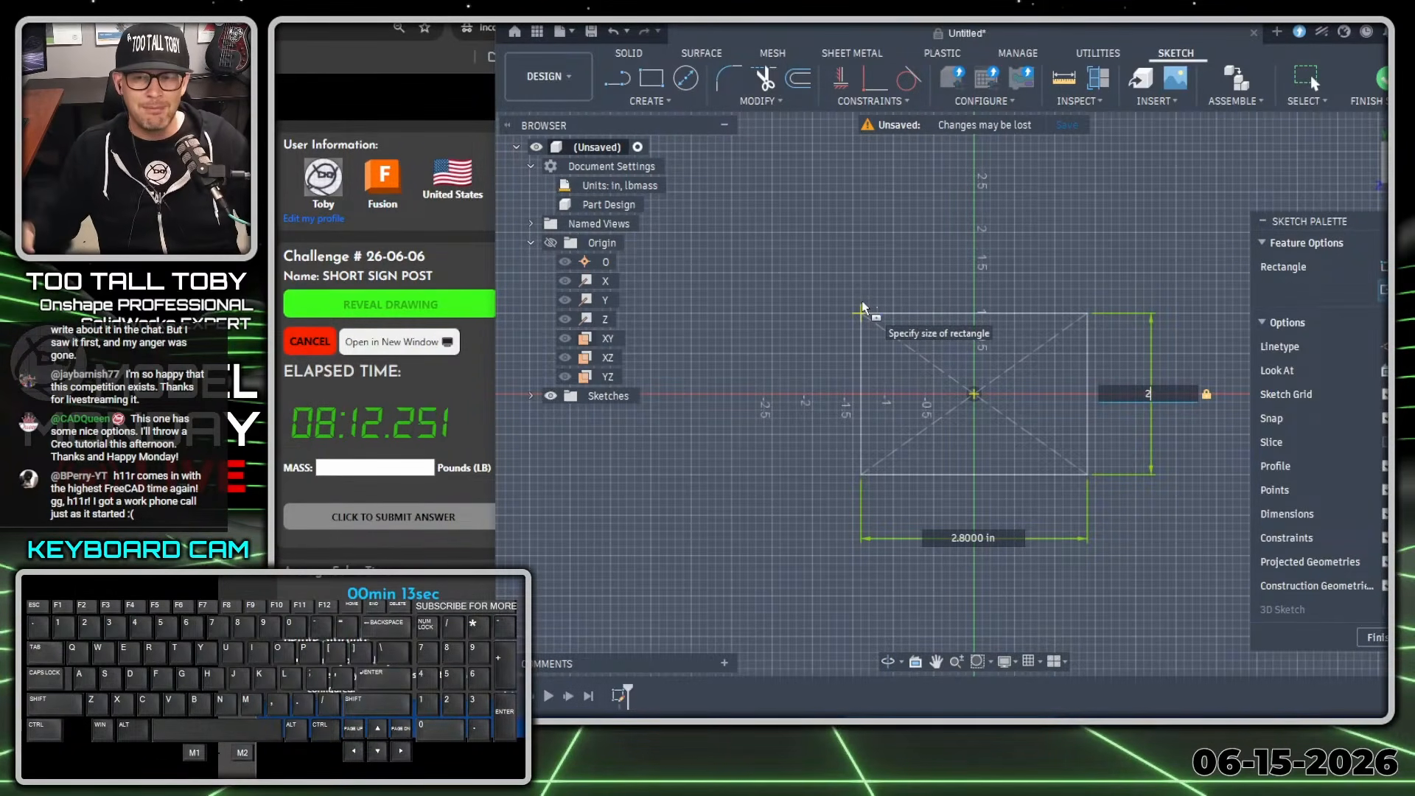
pyautogui.press('Tab')
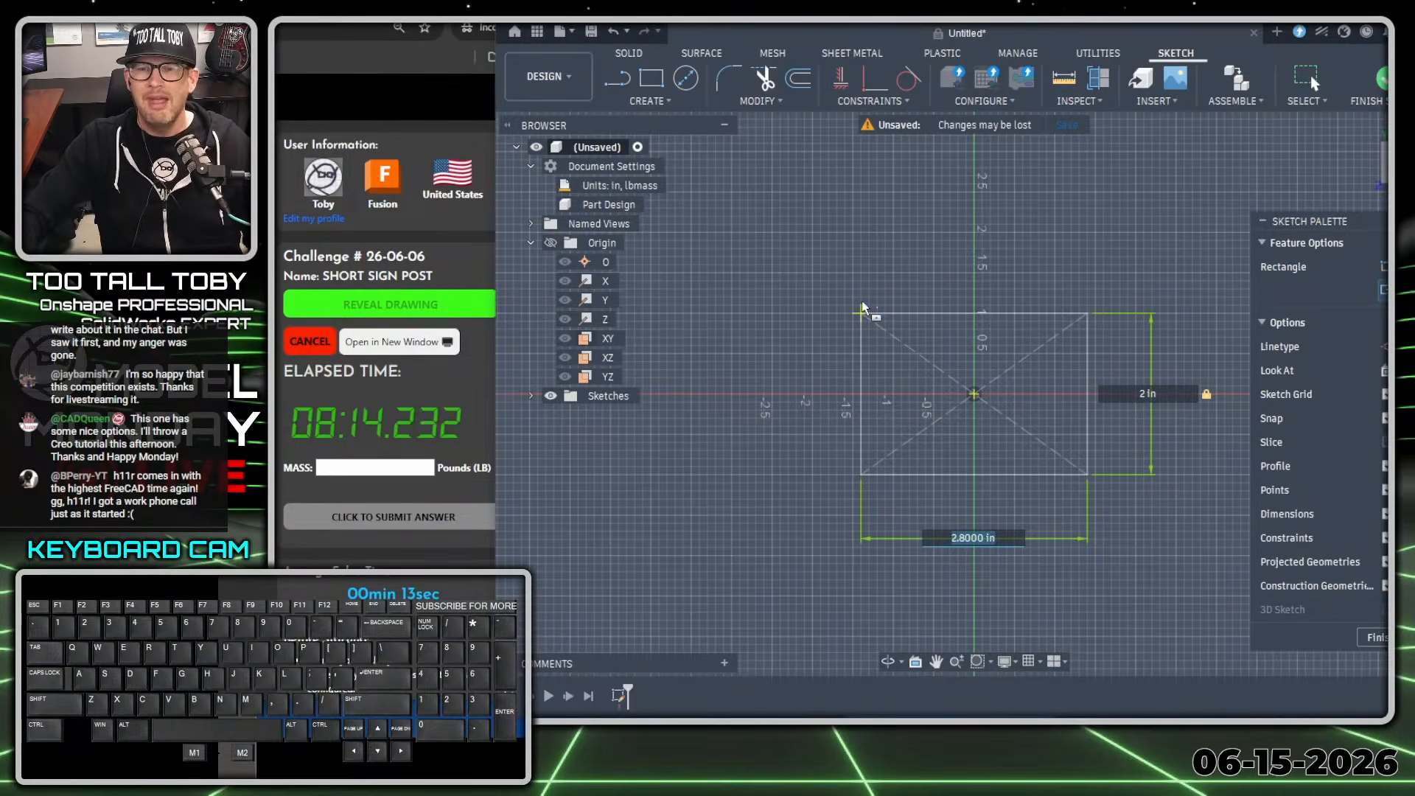
pyautogui.write('2')
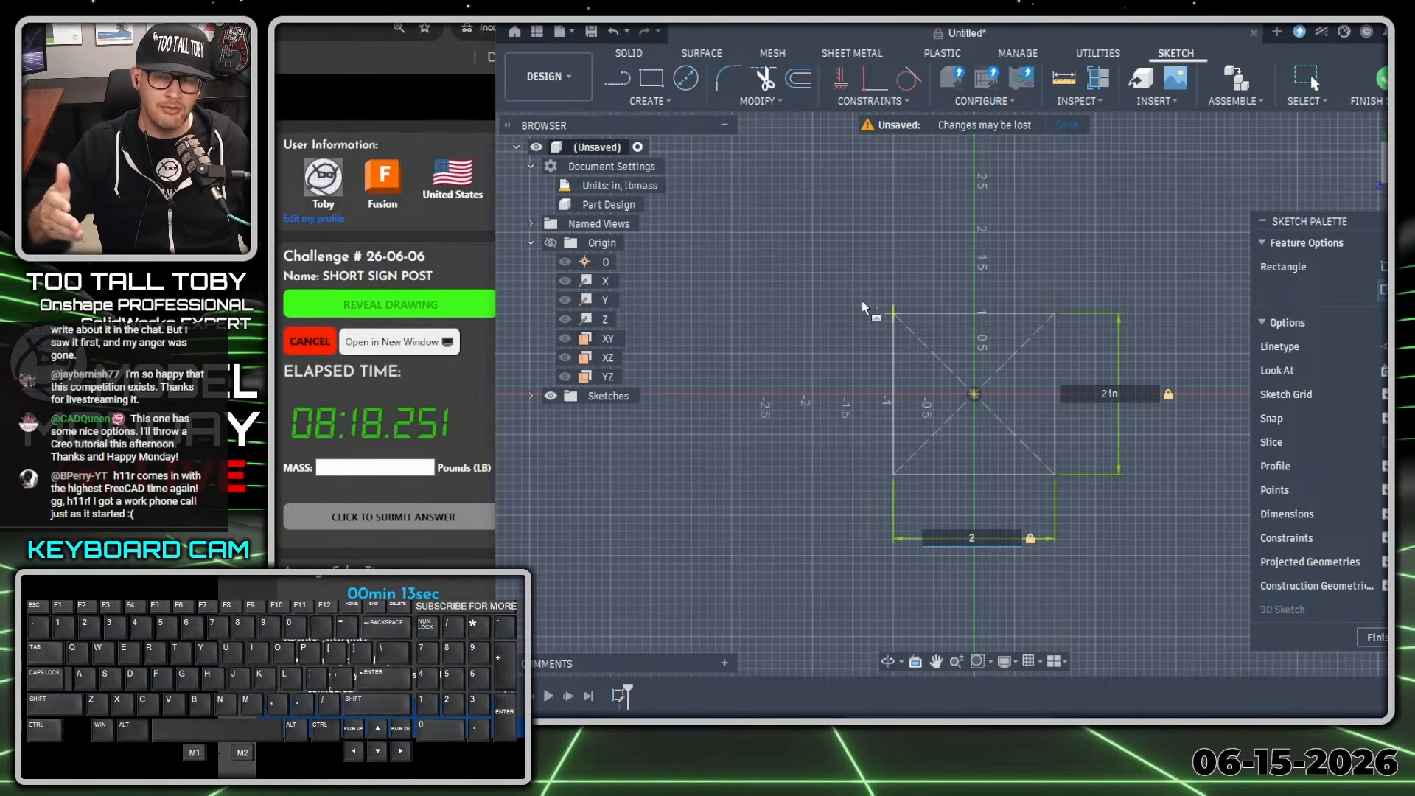
pyautogui.press('Return')
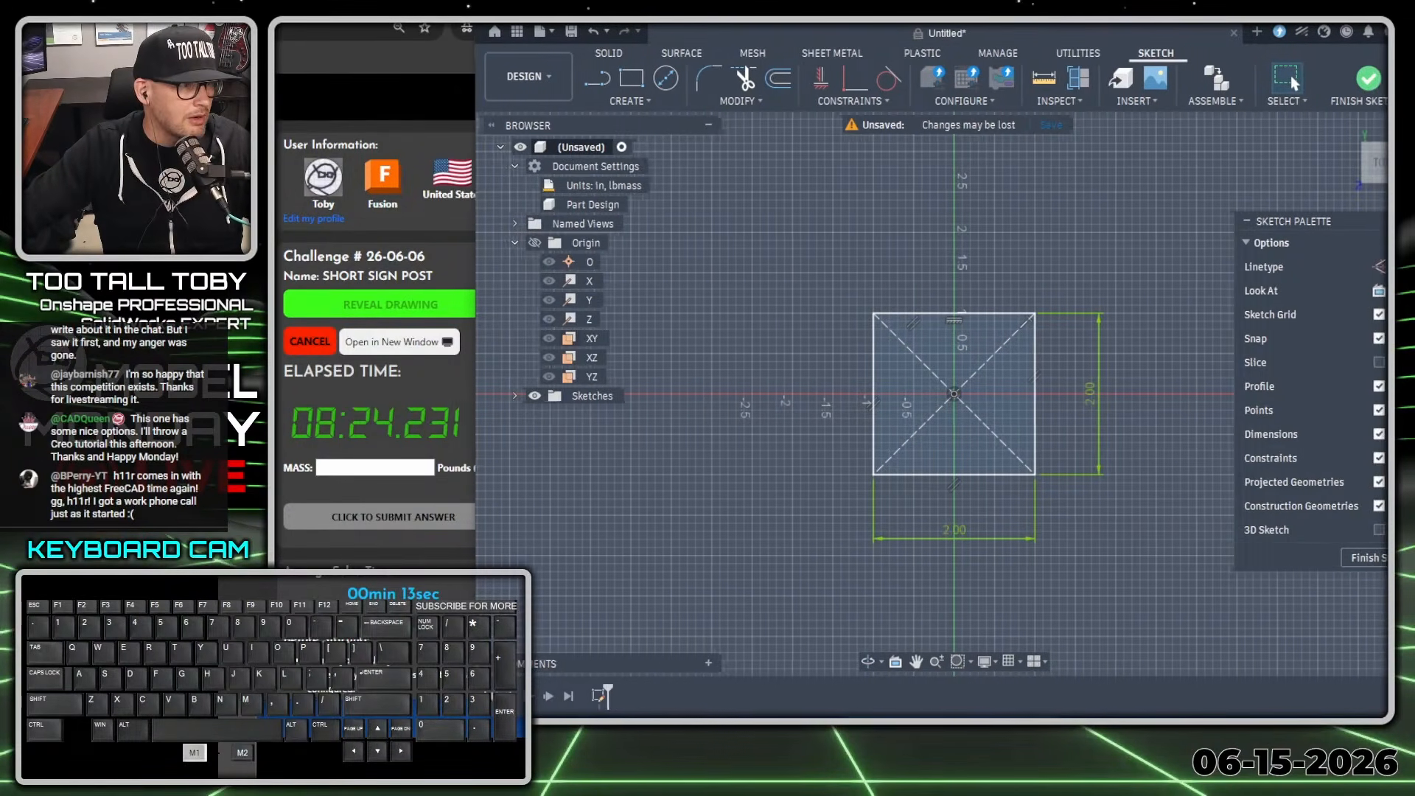
pyautogui.moveTo(938, 25); pyautogui.dragTo(936, 25)
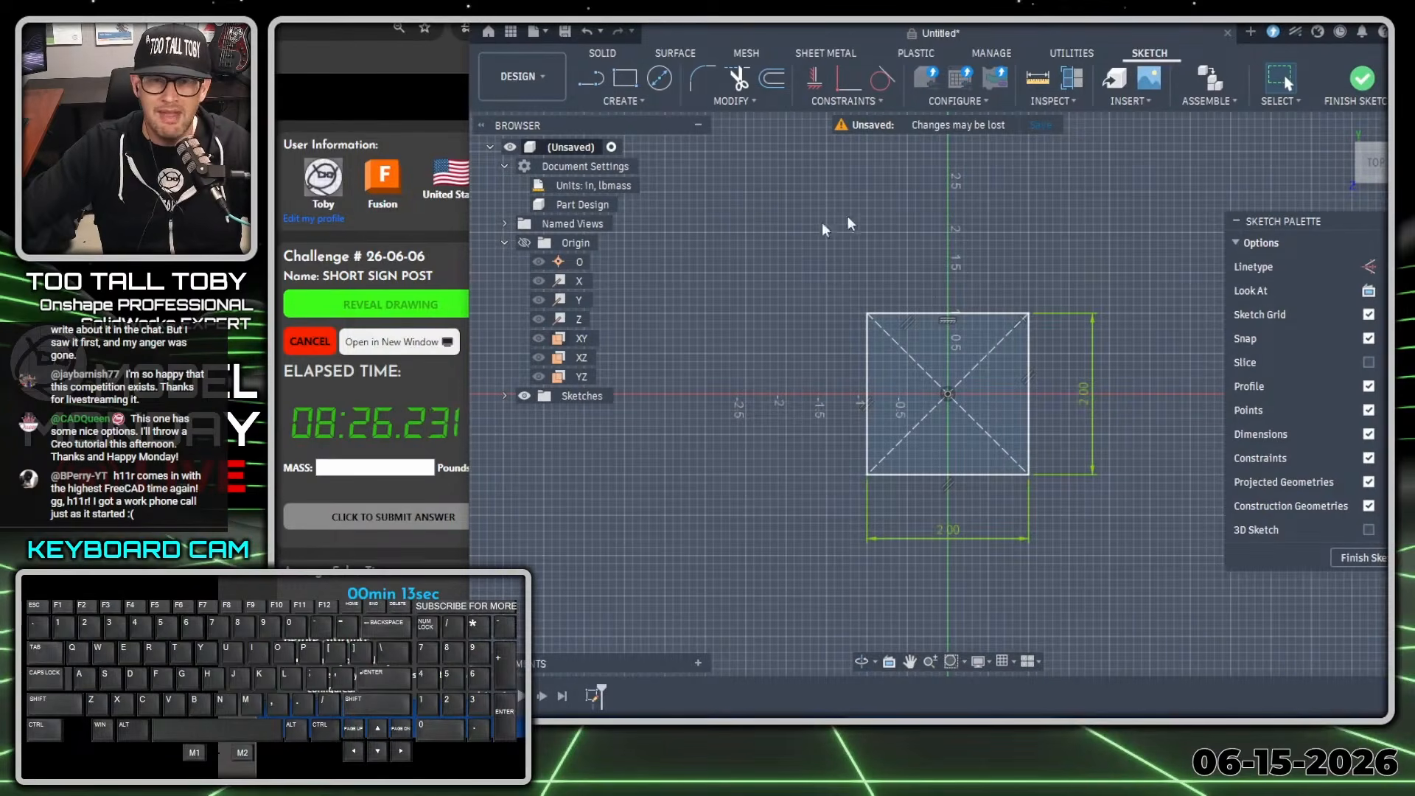
pyautogui.click(616, 53)
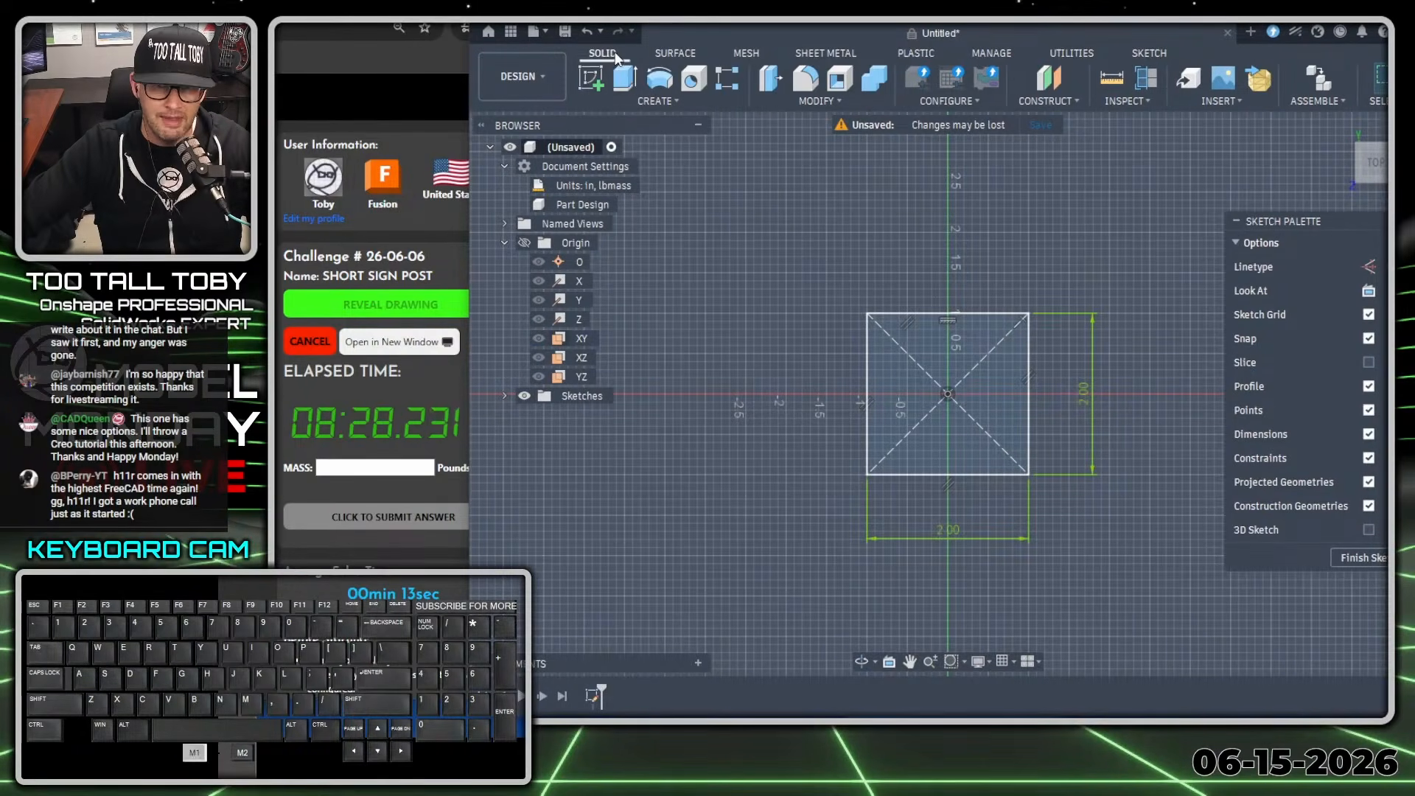
pyautogui.click(1151, 54)
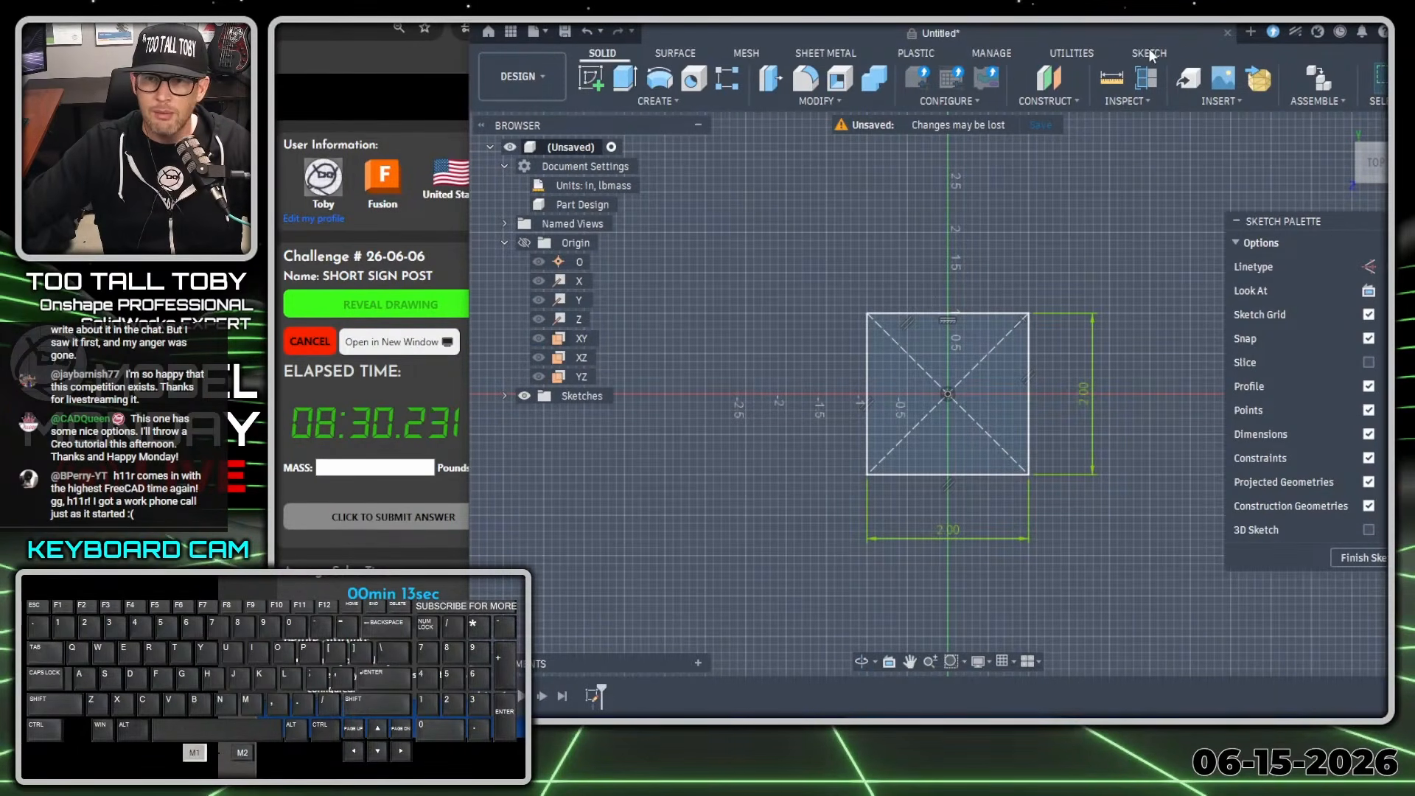
# Extrude the square profile 48 in upward as a new body.
pyautogui.press('s')
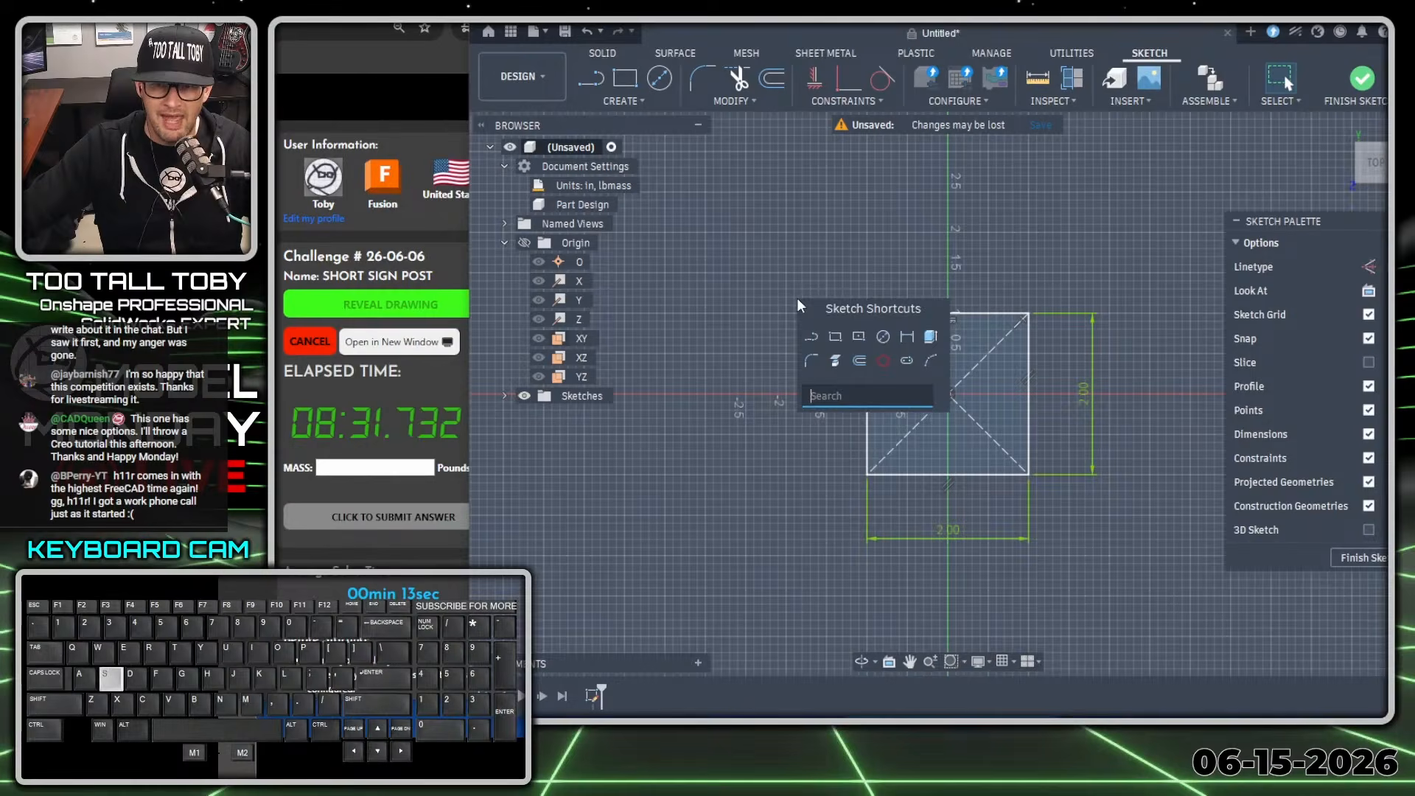
pyautogui.click(930, 339)
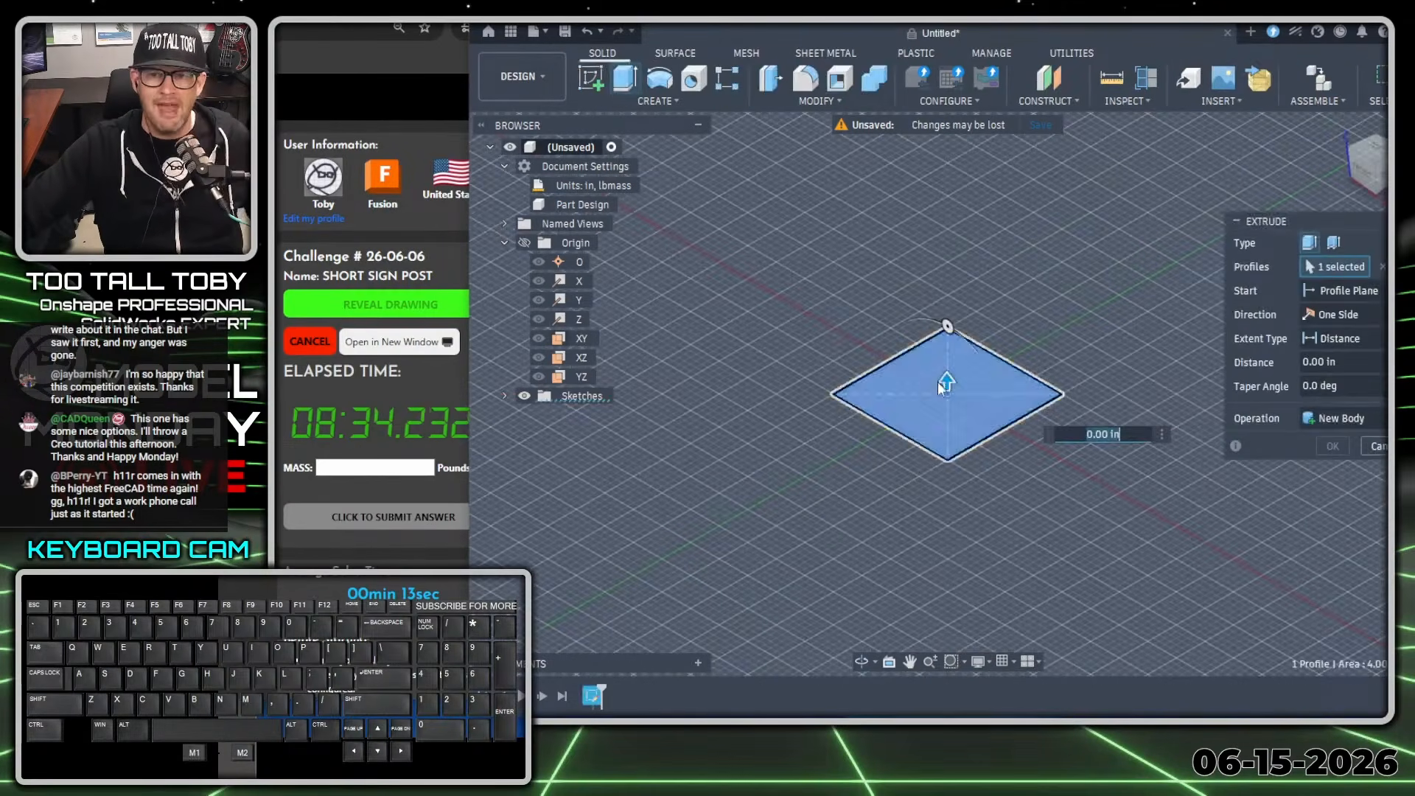
pyautogui.moveTo(947, 378); pyautogui.dragTo(947, 218)
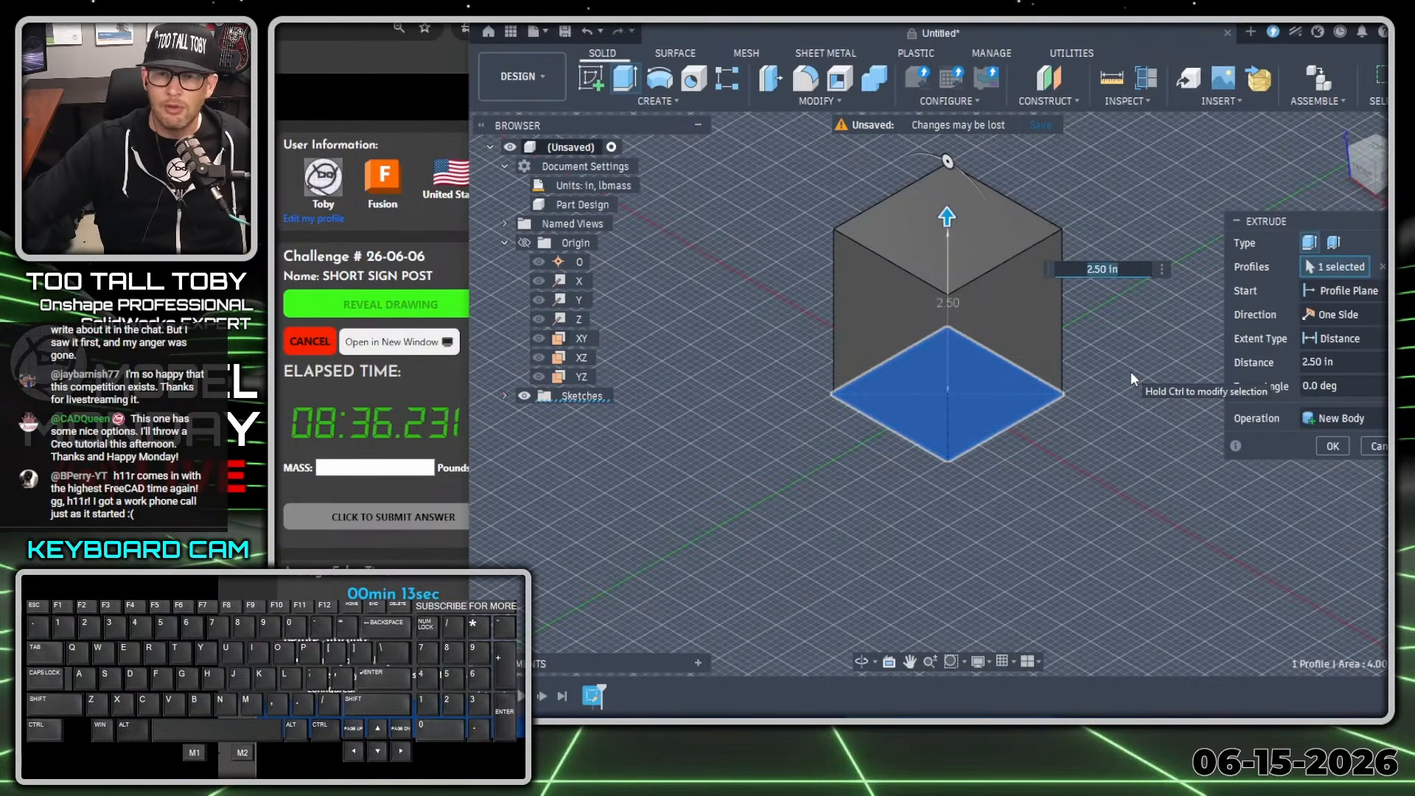
pyautogui.write('48')
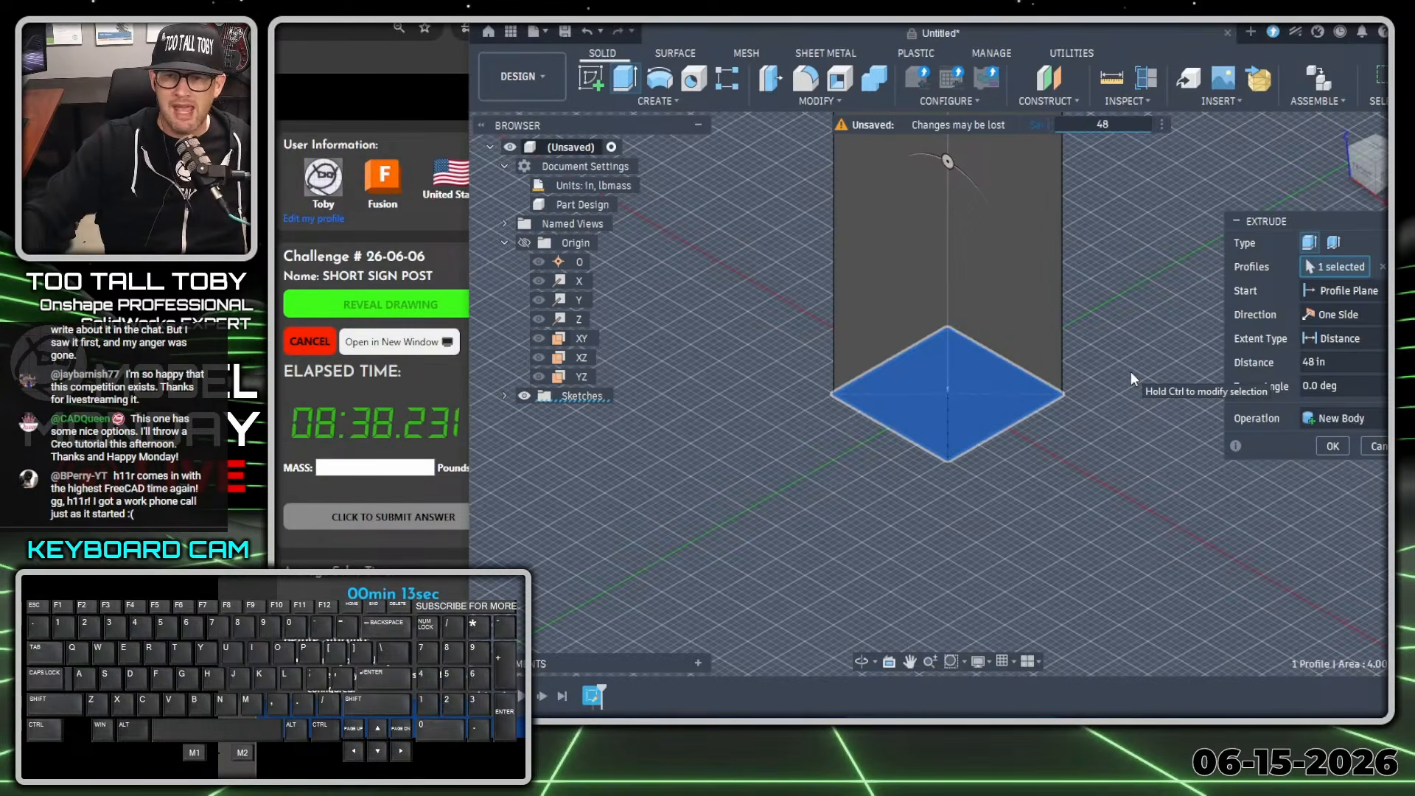
pyautogui.press('Return')
# Fillet the four long vertical edges of the post with a constant 0.1875 in radius.
pyautogui.scroll(-6, 1128, 361)
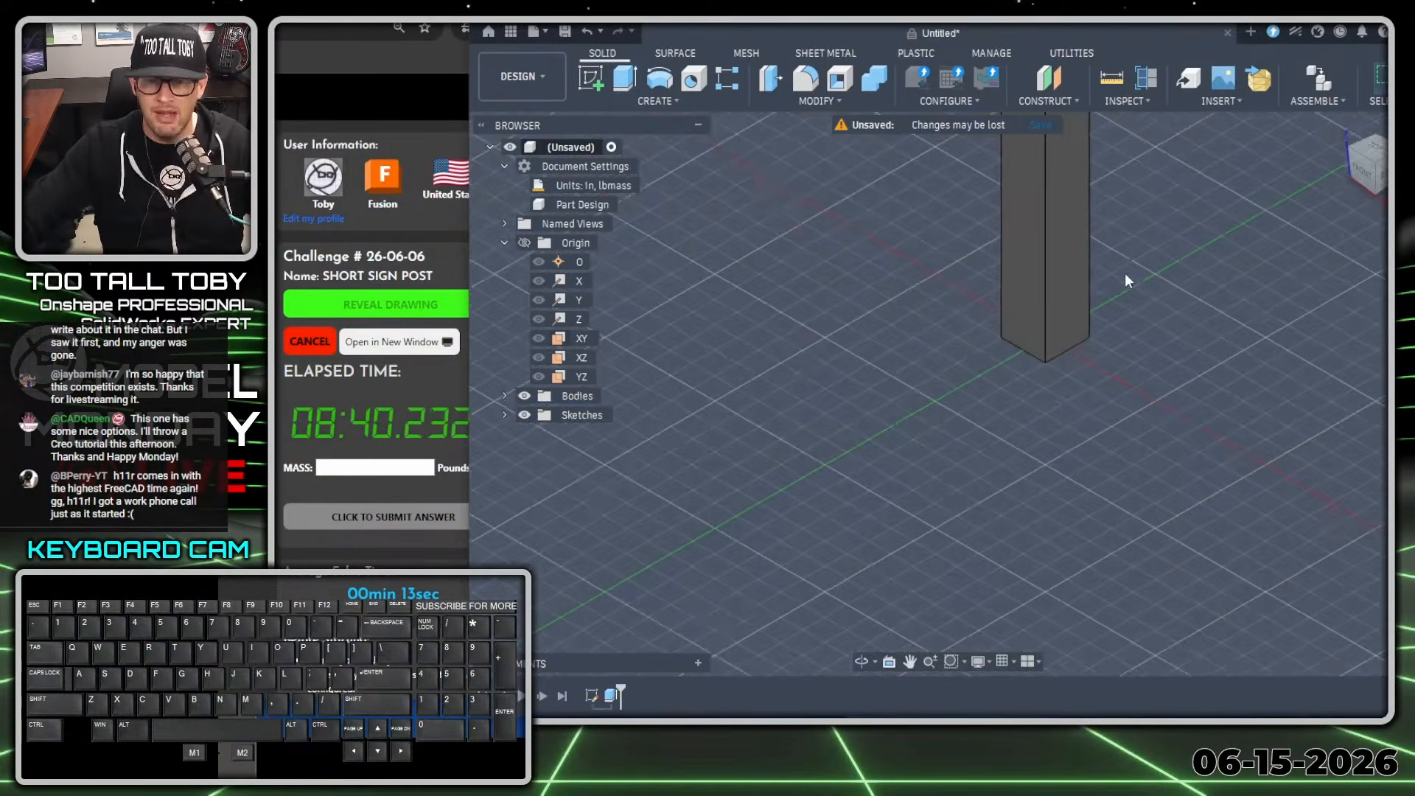
pyautogui.scroll(-8, 1114, 334)
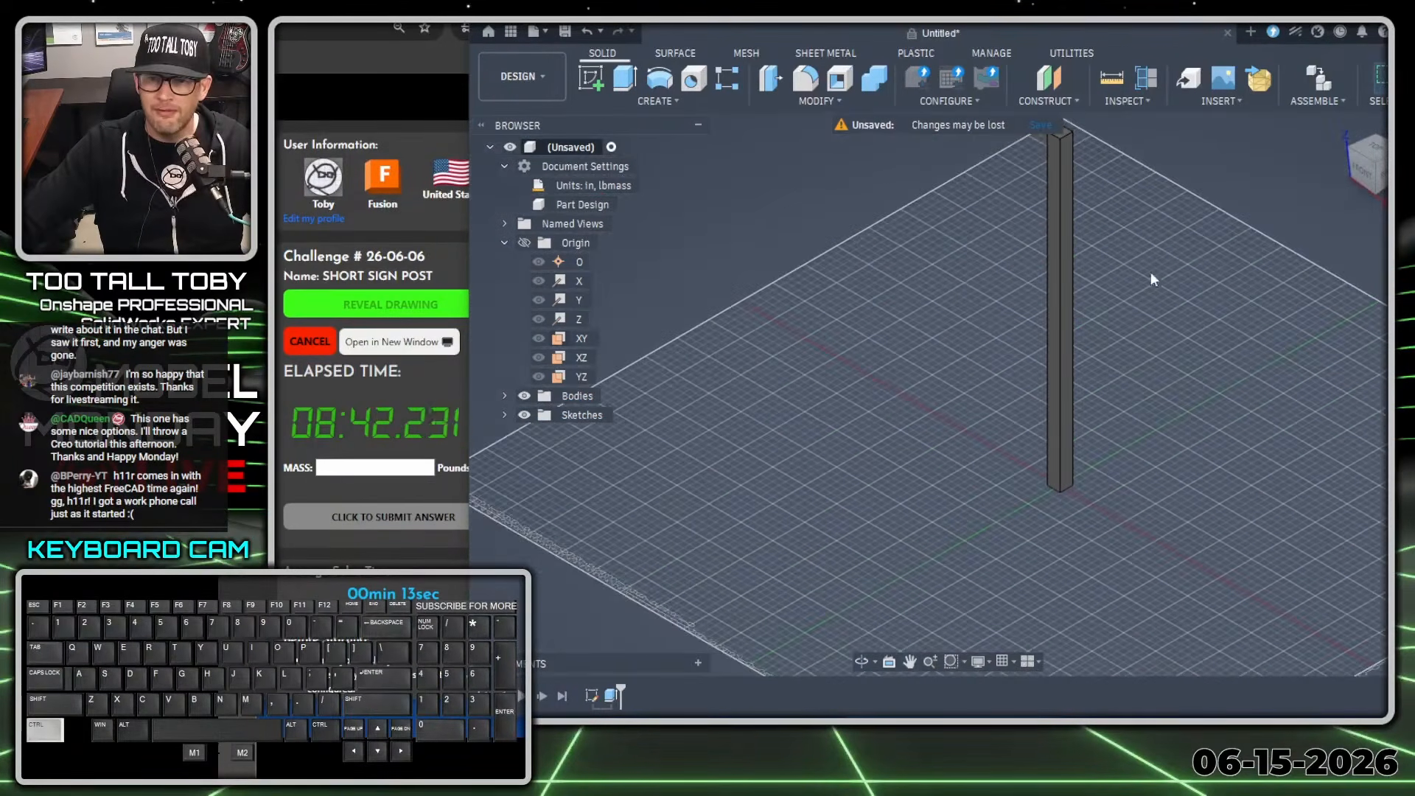
pyautogui.moveTo(999, 320); pyautogui.dragTo(1114, 246, button='middle')
pyautogui.scroll(10, 1083, 225)
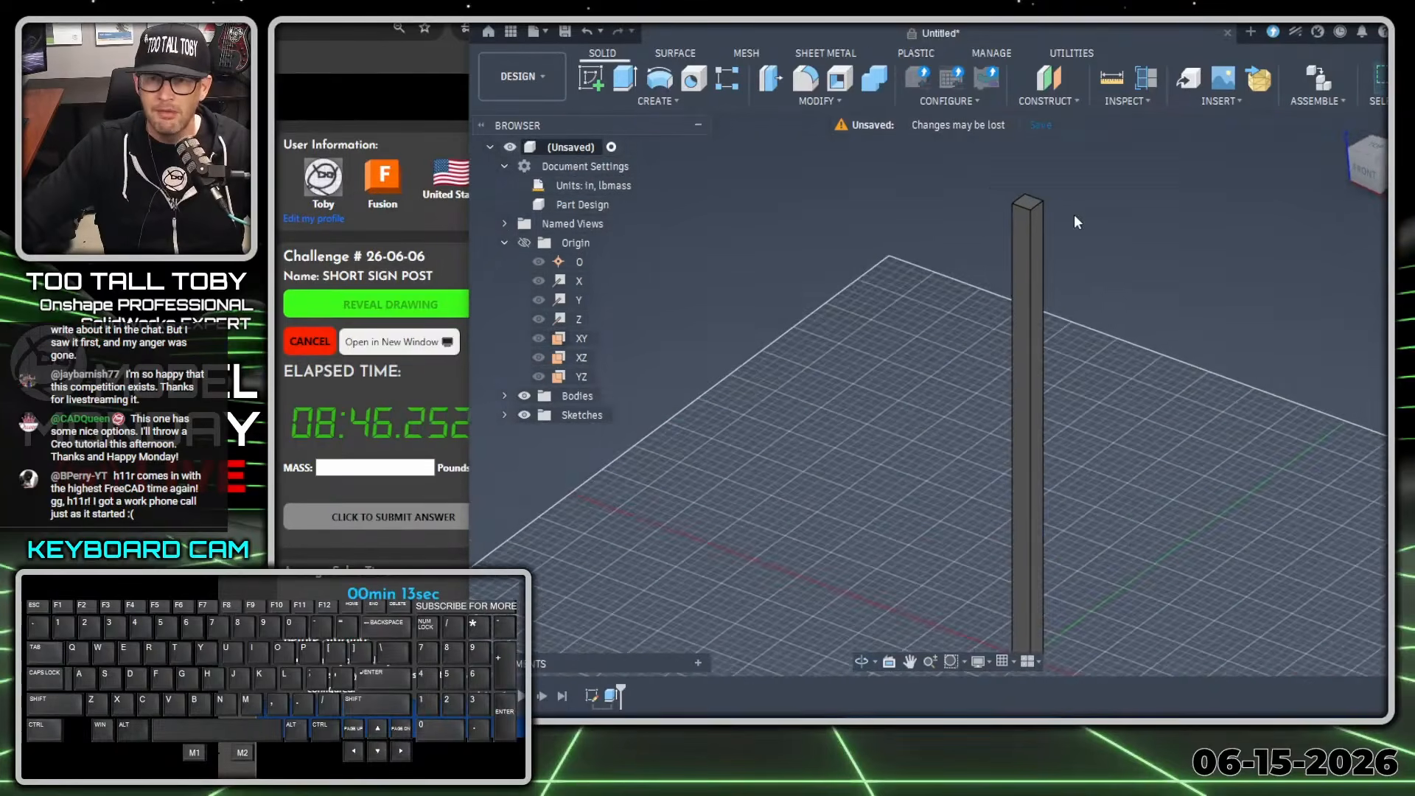
pyautogui.press('s')
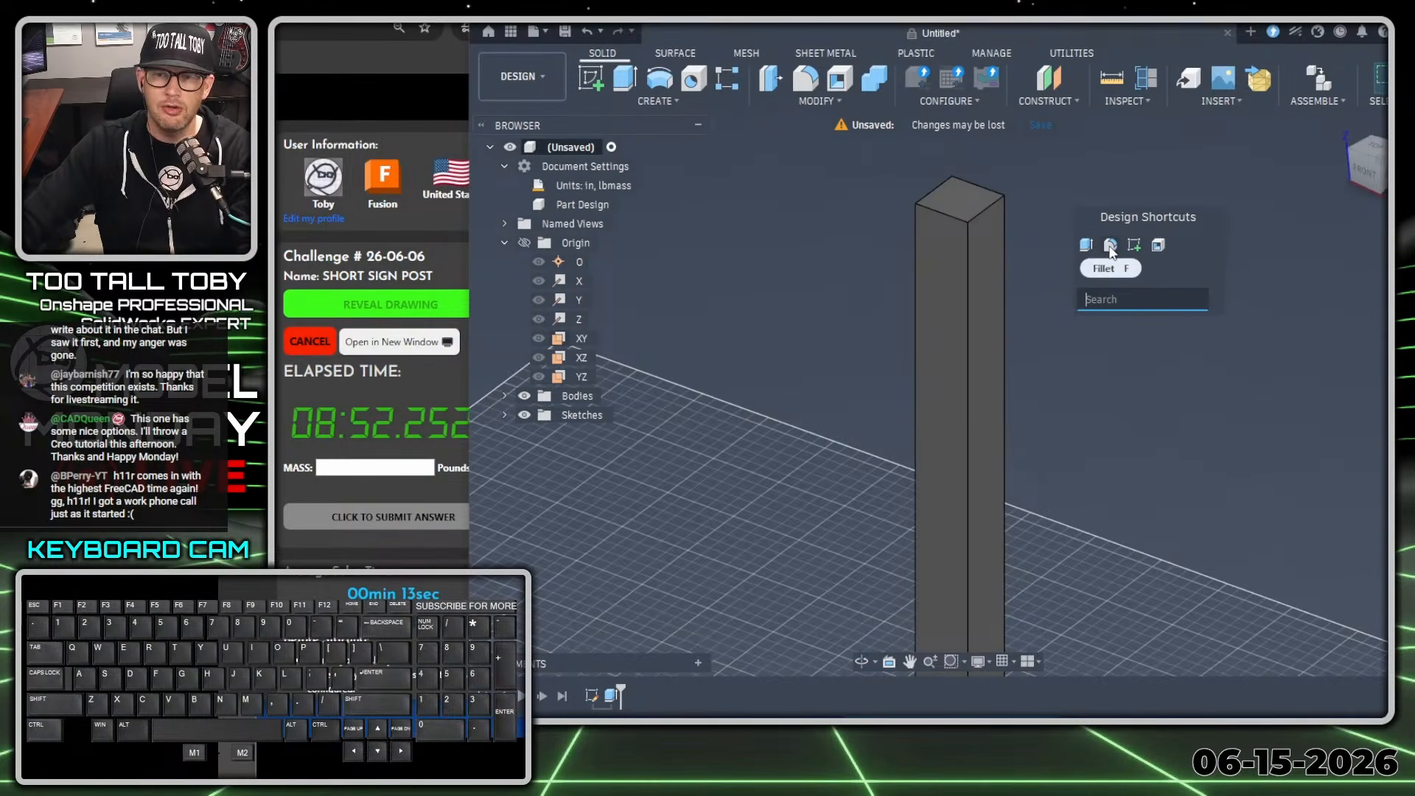
pyautogui.click(1111, 246)
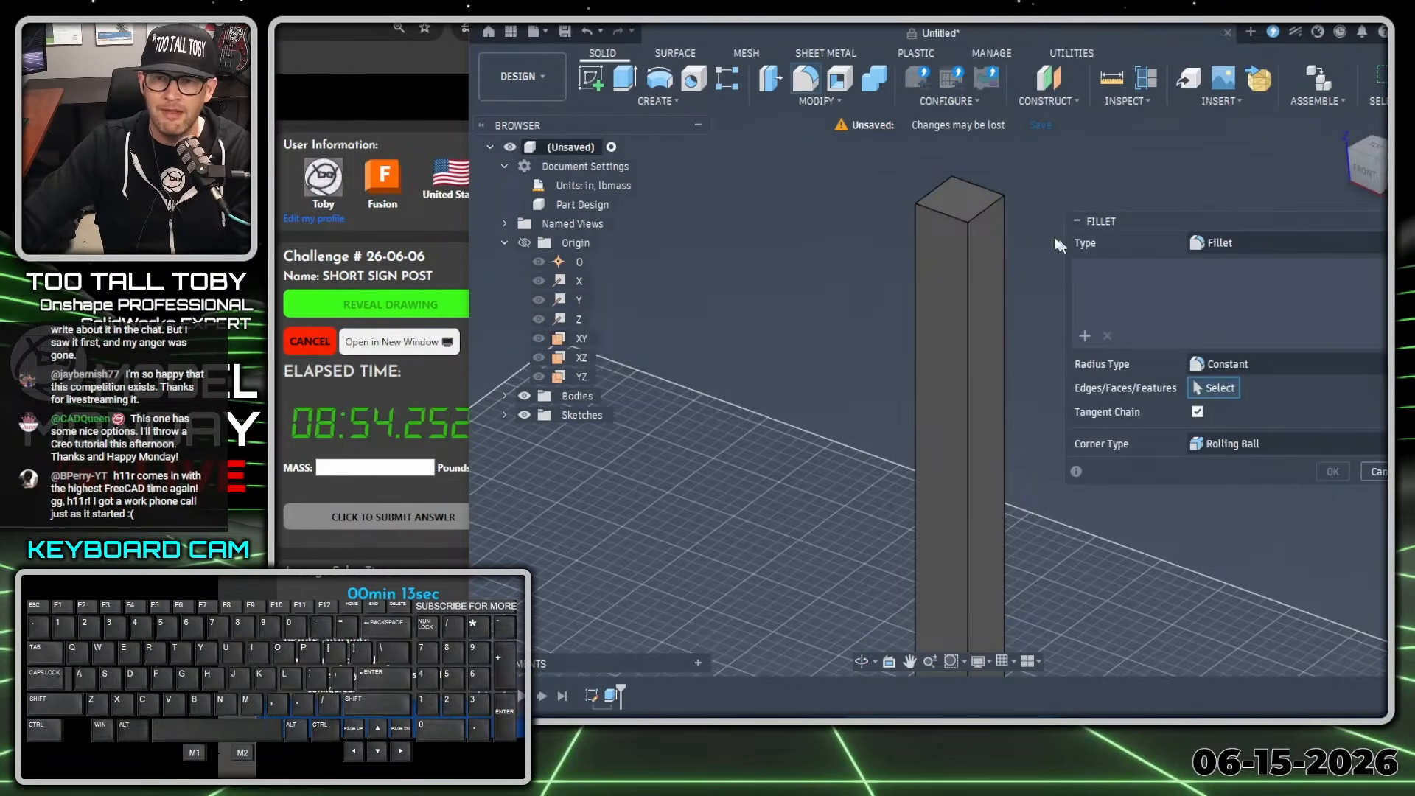
pyautogui.click(951, 204)
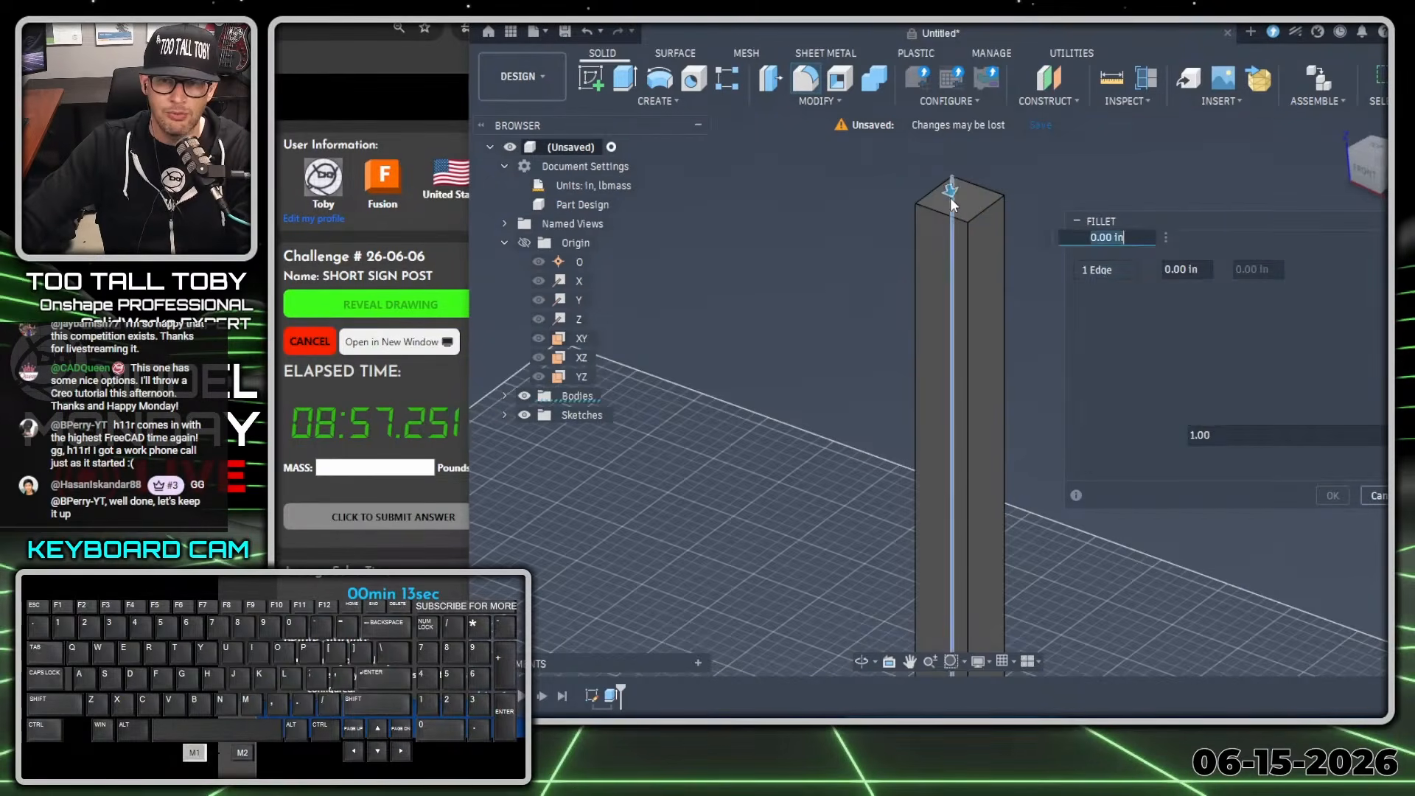
pyautogui.click(933, 233)
pyautogui.click(1005, 226)
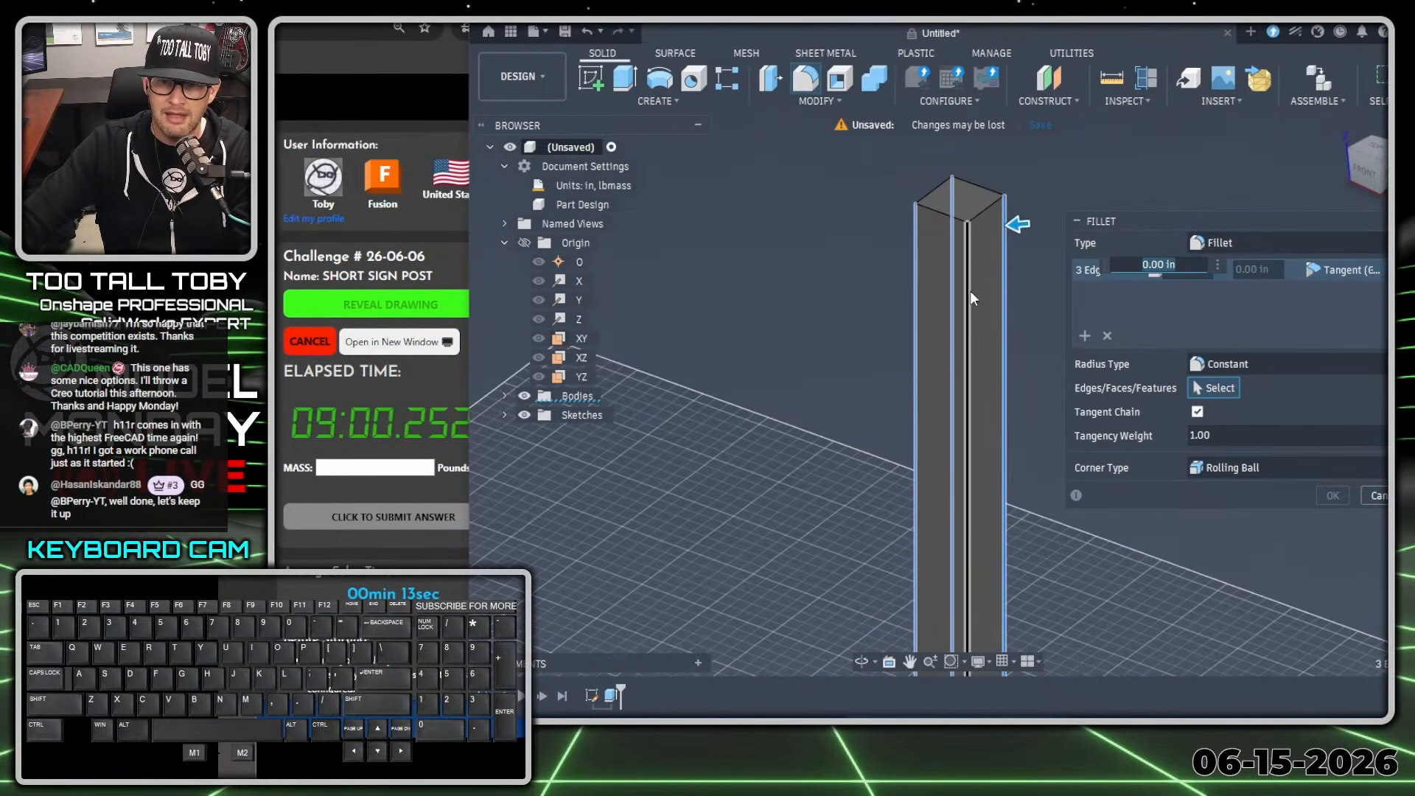
pyautogui.click(967, 296)
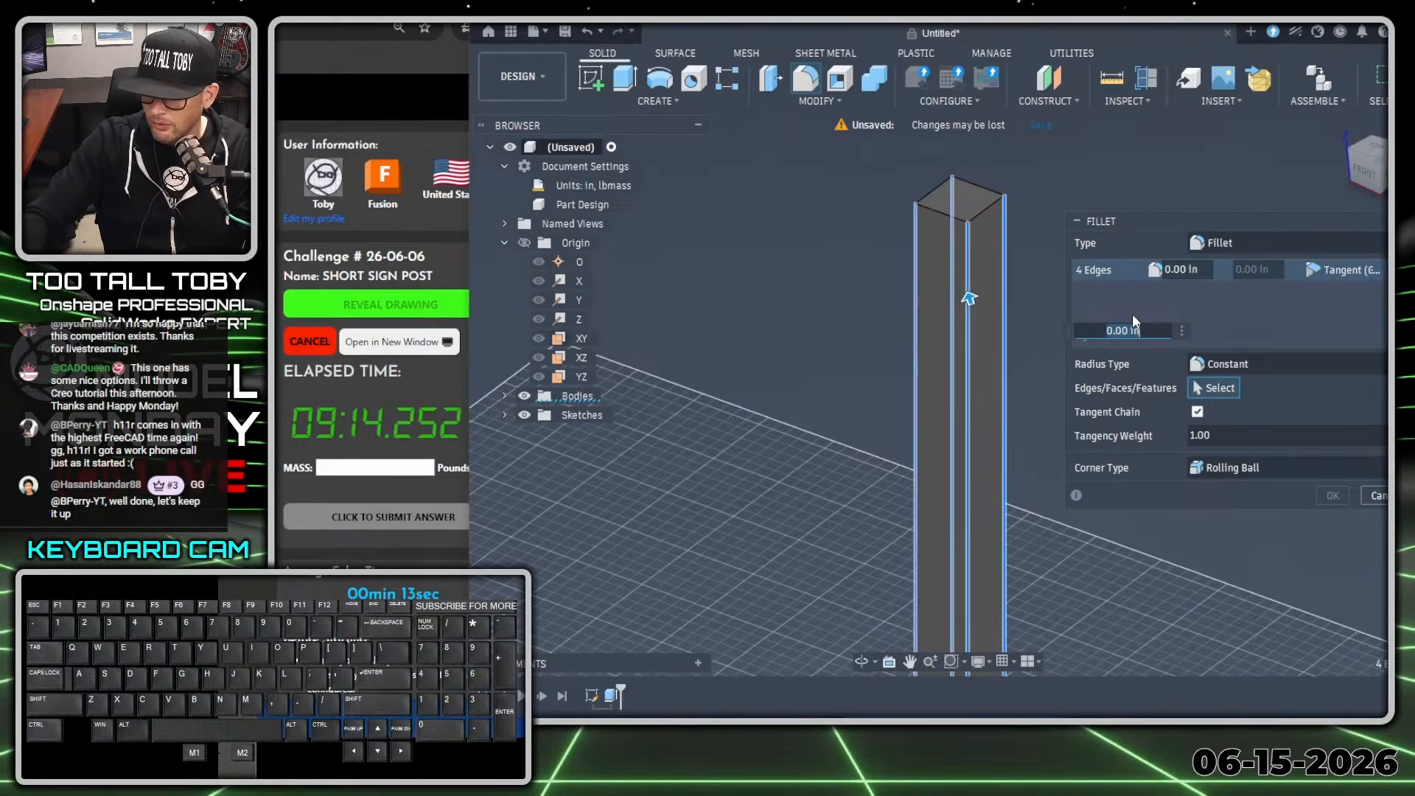
pyautogui.write('0.1875')
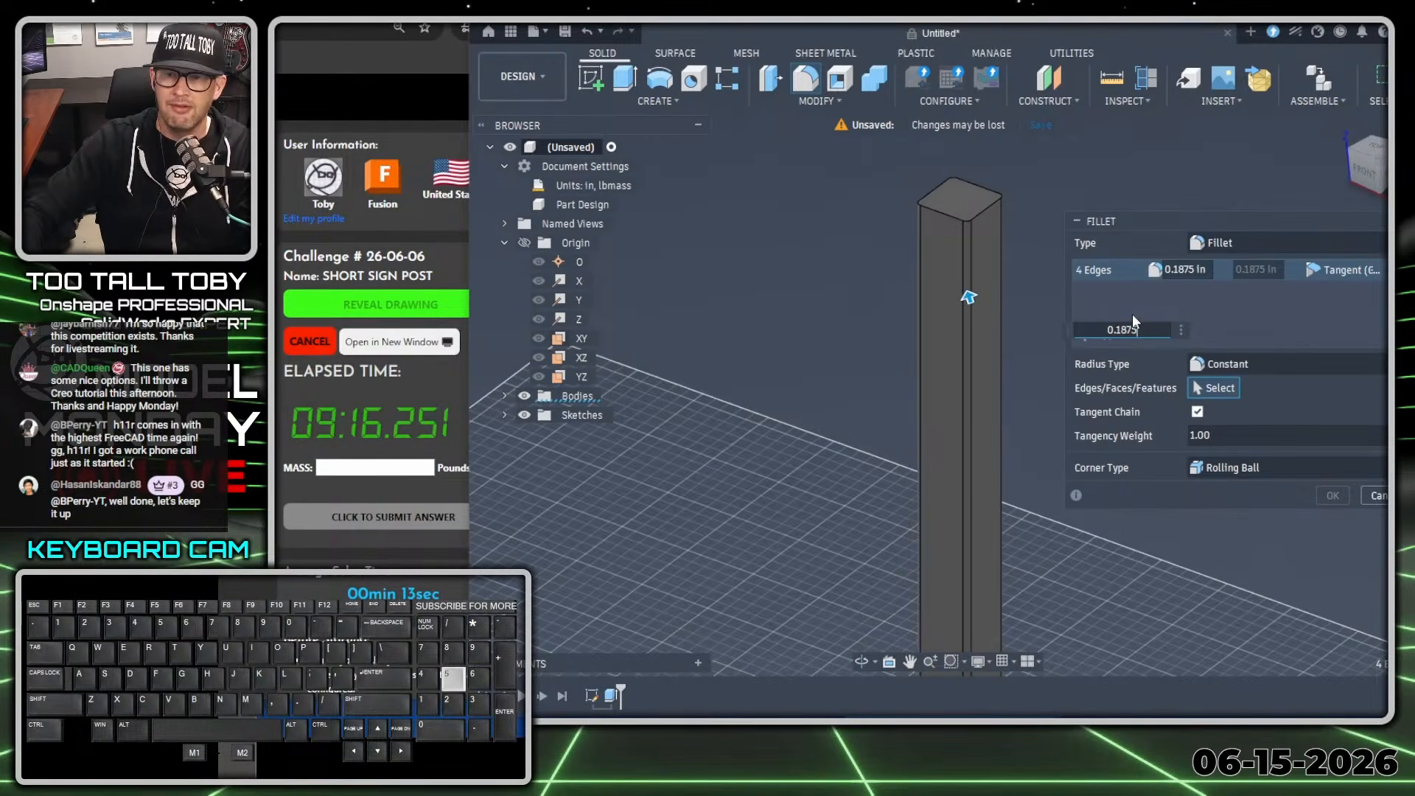
pyautogui.press('Return')
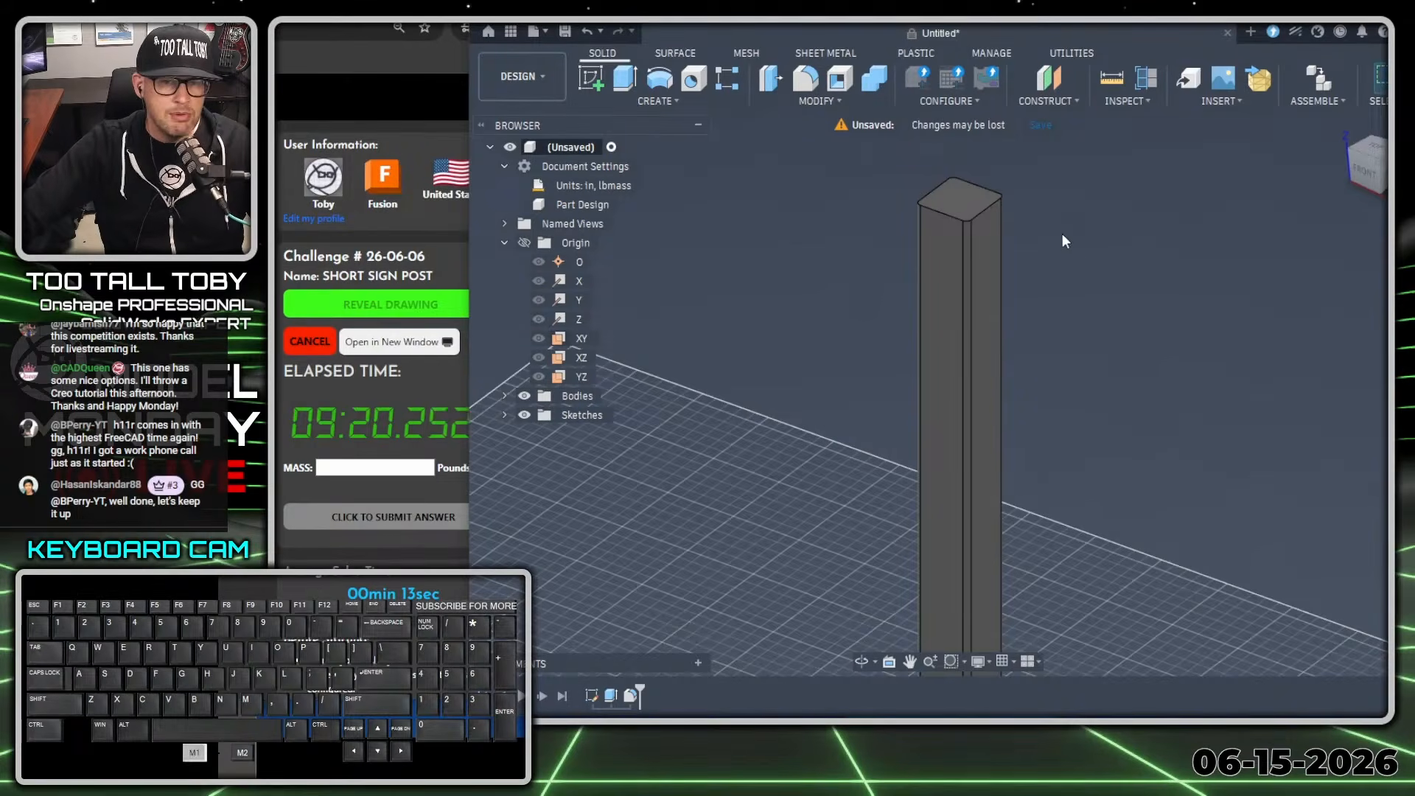
# Remove Shell from the design shortcuts, find it by searching "shell" and add it back to the shortcuts.
pyautogui.press('s')
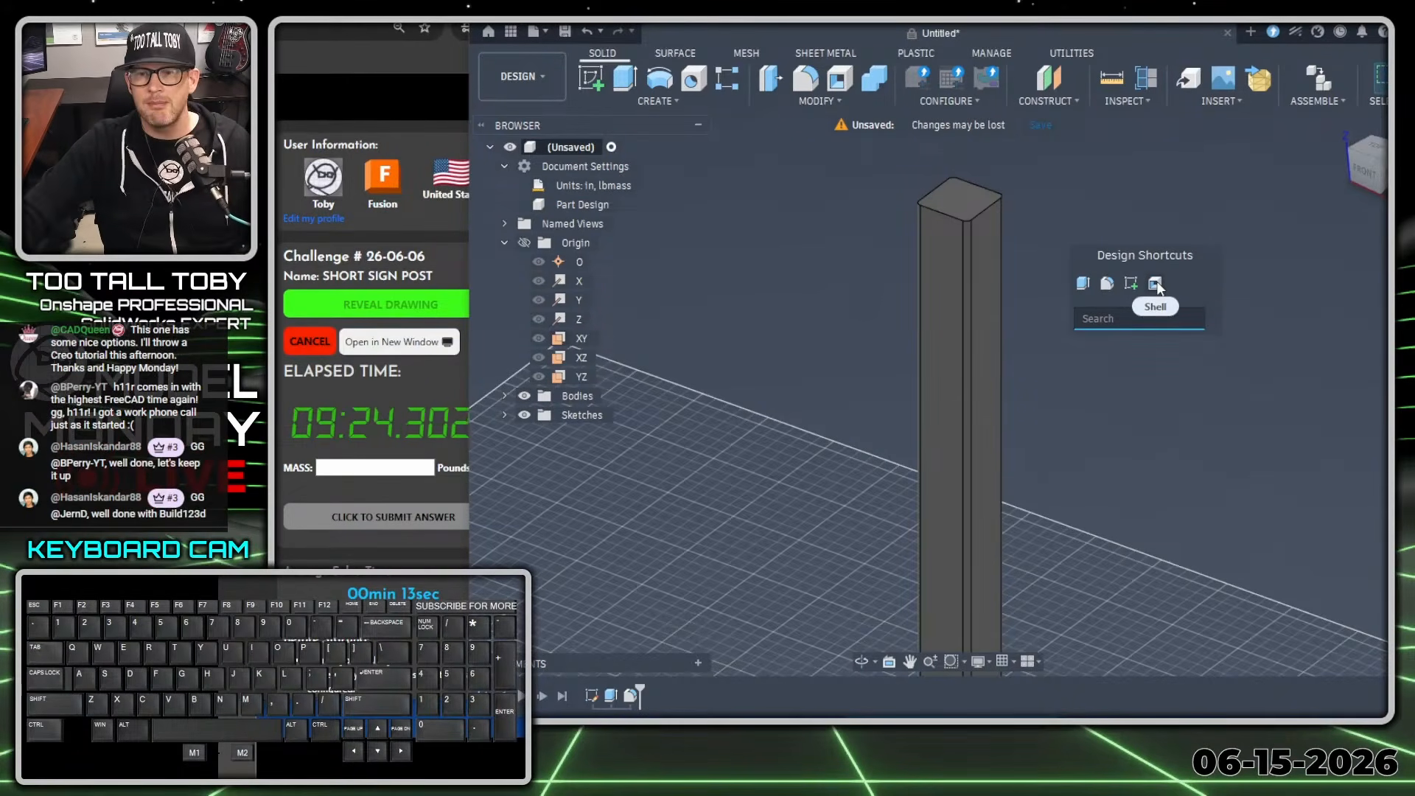
pyautogui.moveTo(1158, 285); pyautogui.dragTo(1297, 286)
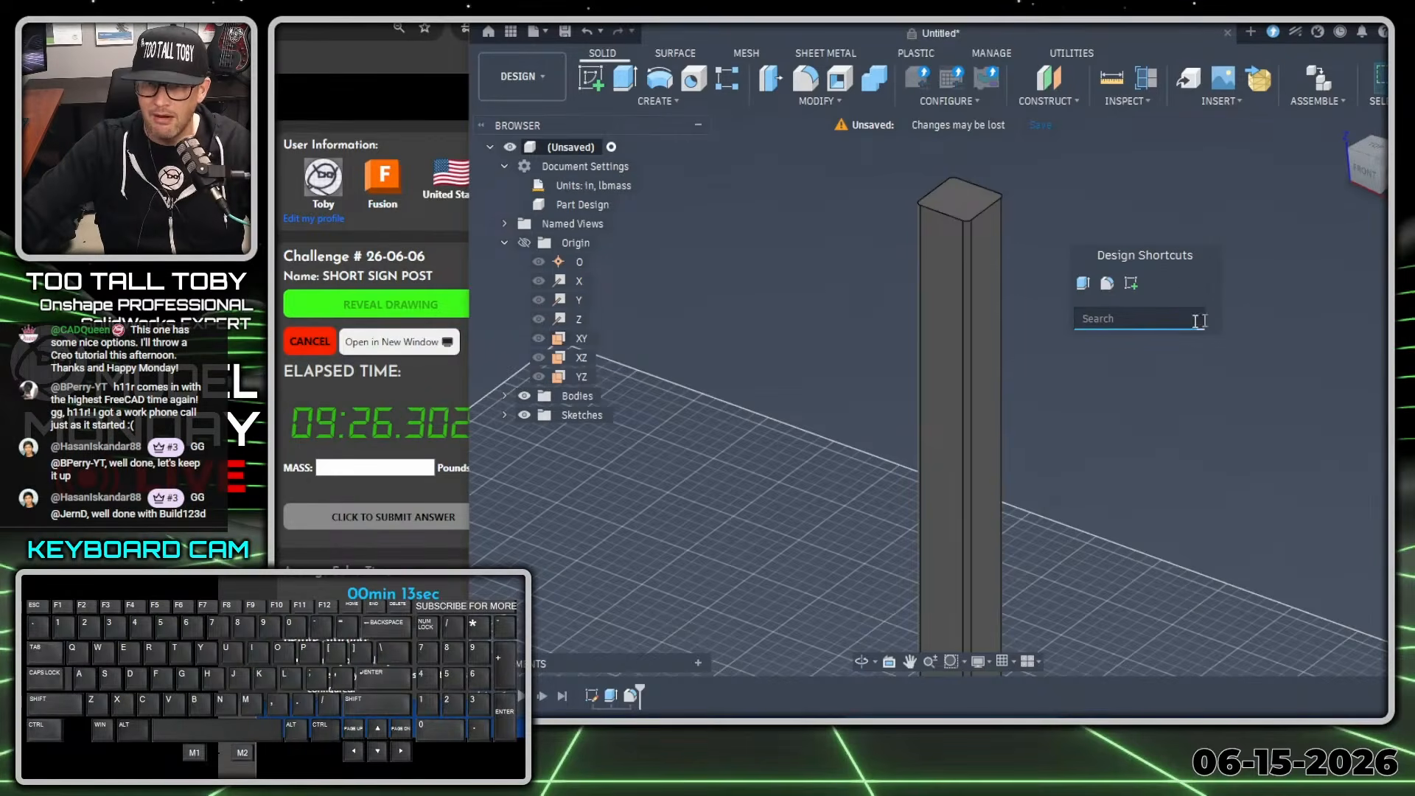
pyautogui.click(1105, 320)
pyautogui.write('shell')
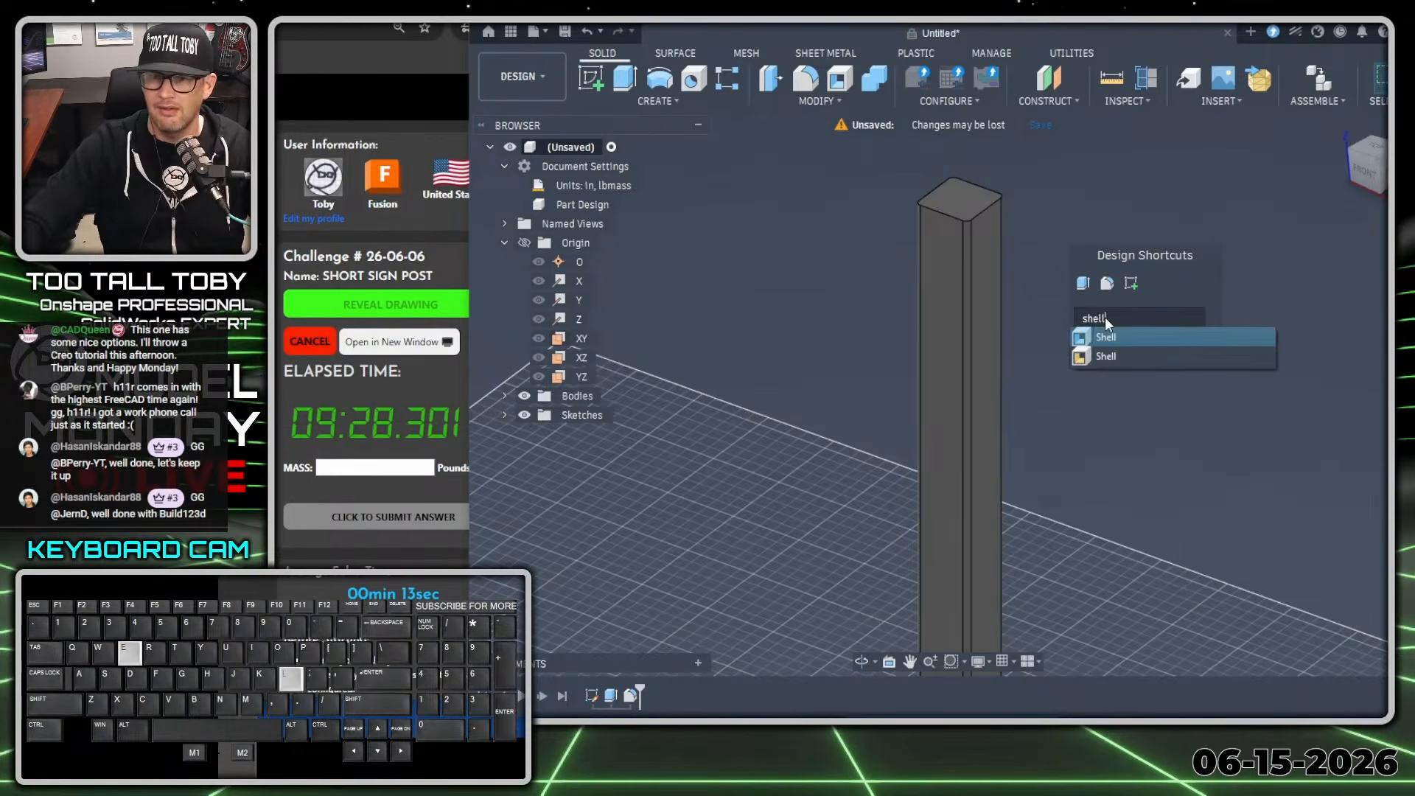
pyautogui.click(1265, 338)
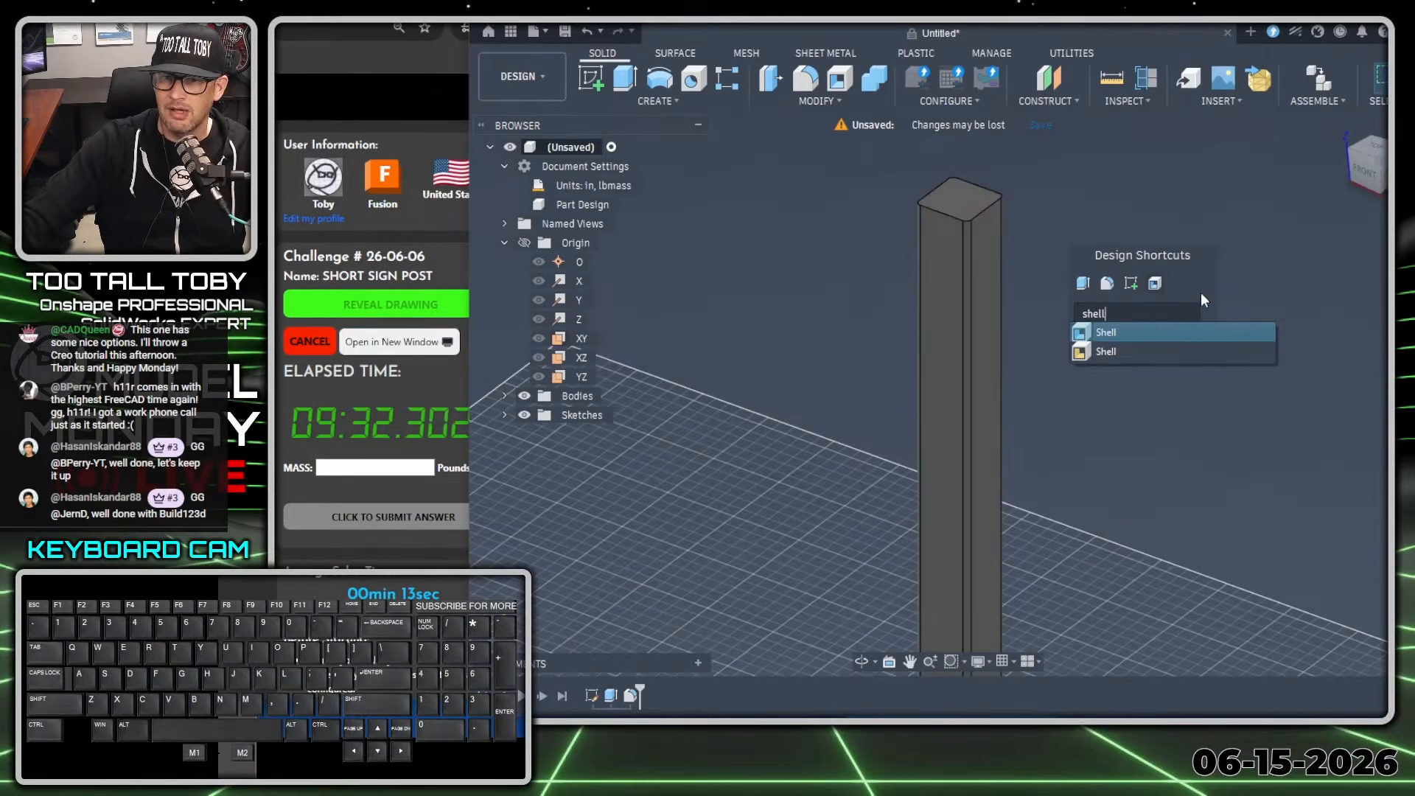
pyautogui.click(1265, 288)
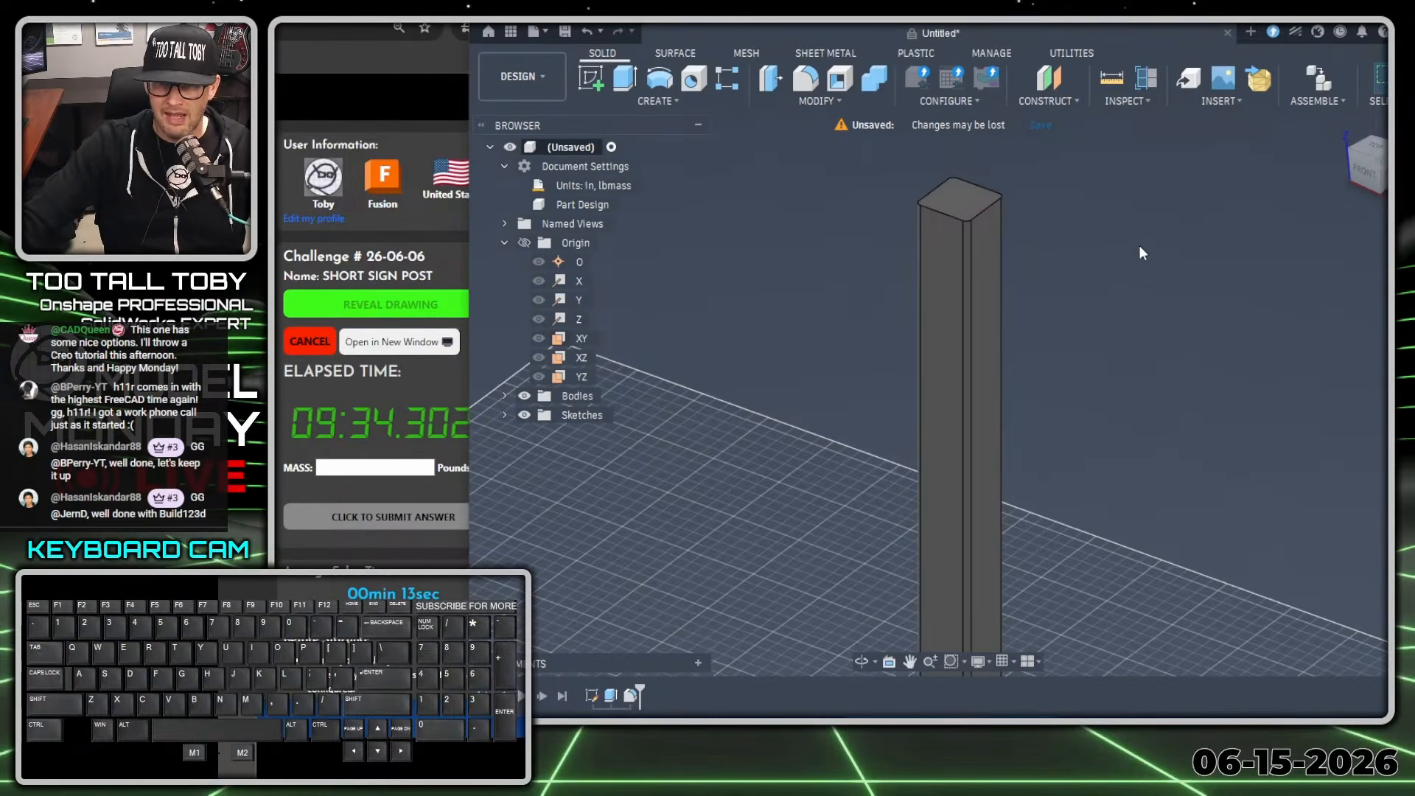
# Shell the post with its top and bottom end faces removed and an inside wall thickness of 0.125 in.
pyautogui.press('s')
pyautogui.click(1225, 286)
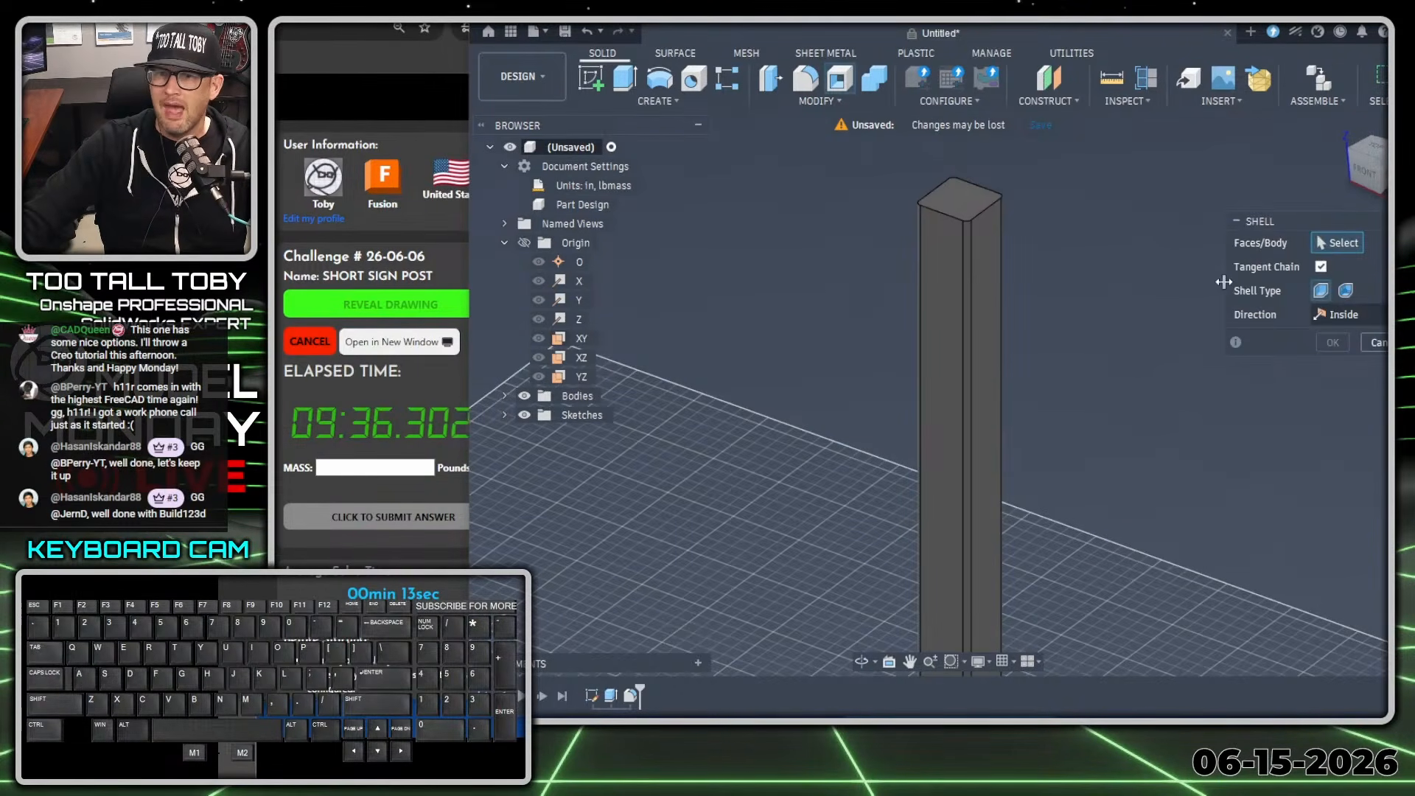
pyautogui.click(958, 198)
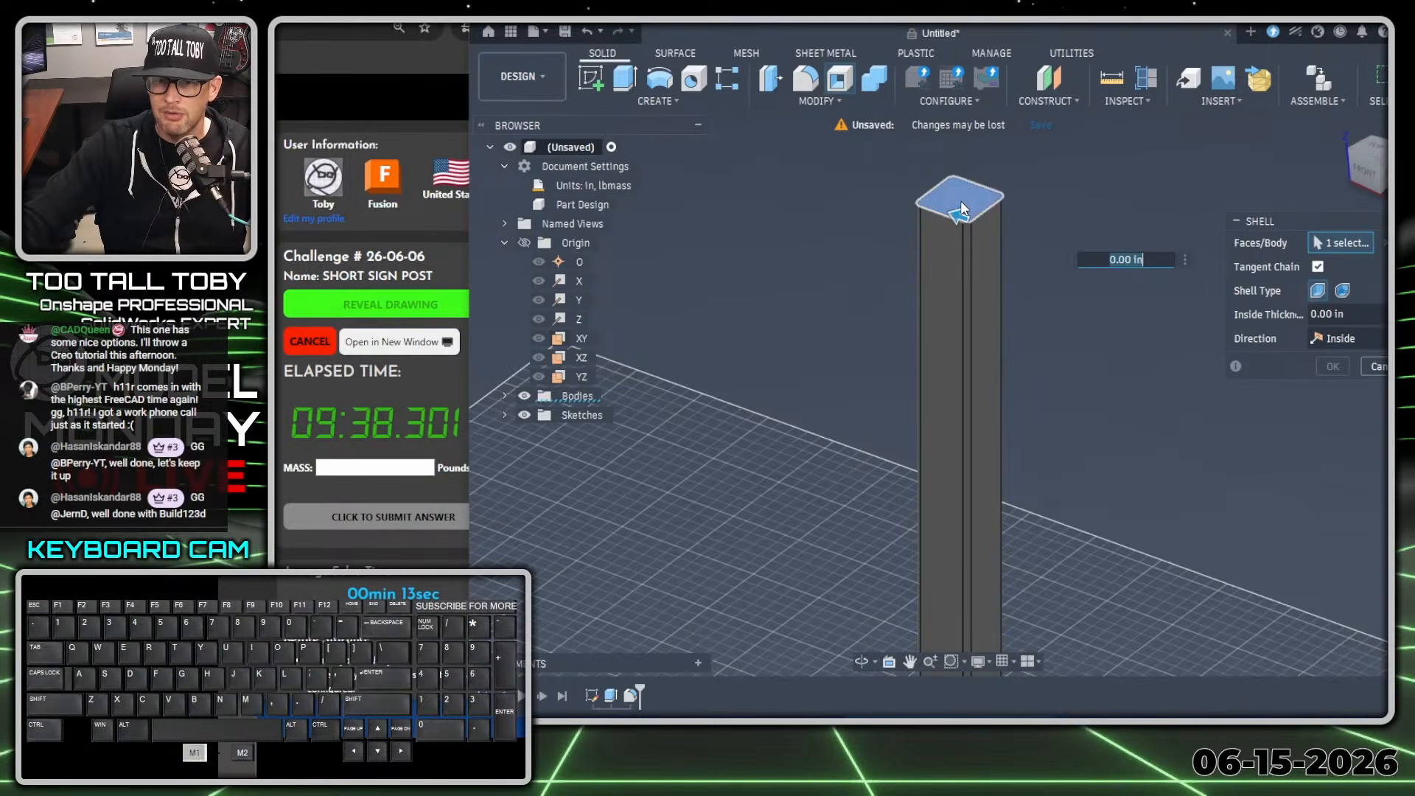
pyautogui.scroll(-2, 1105, 431)
pyautogui.scroll(-1, 1106, 431)
pyautogui.moveTo(1144, 587); pyautogui.dragTo(1118, 332, button='middle')
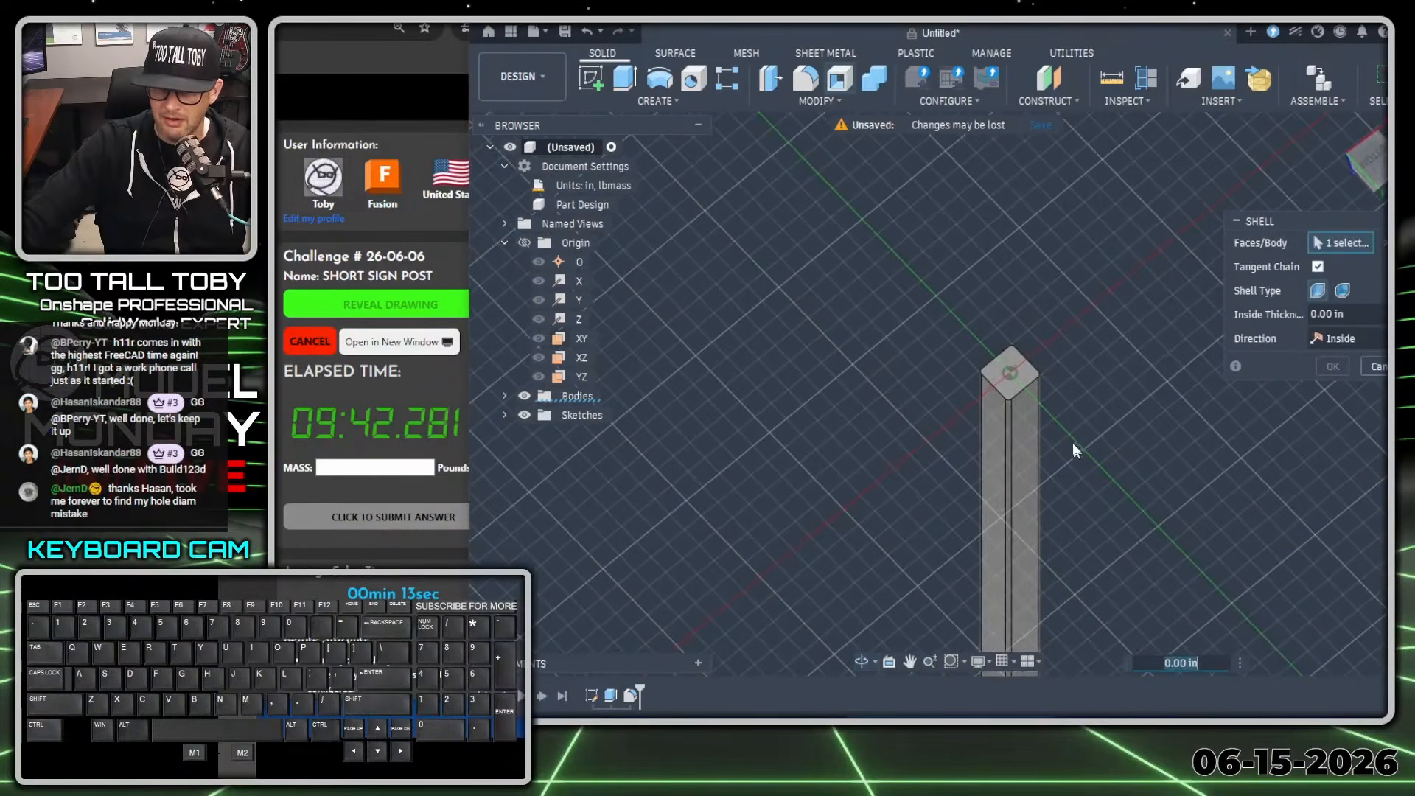
pyautogui.scroll(3, 1027, 383)
pyautogui.click(1030, 374)
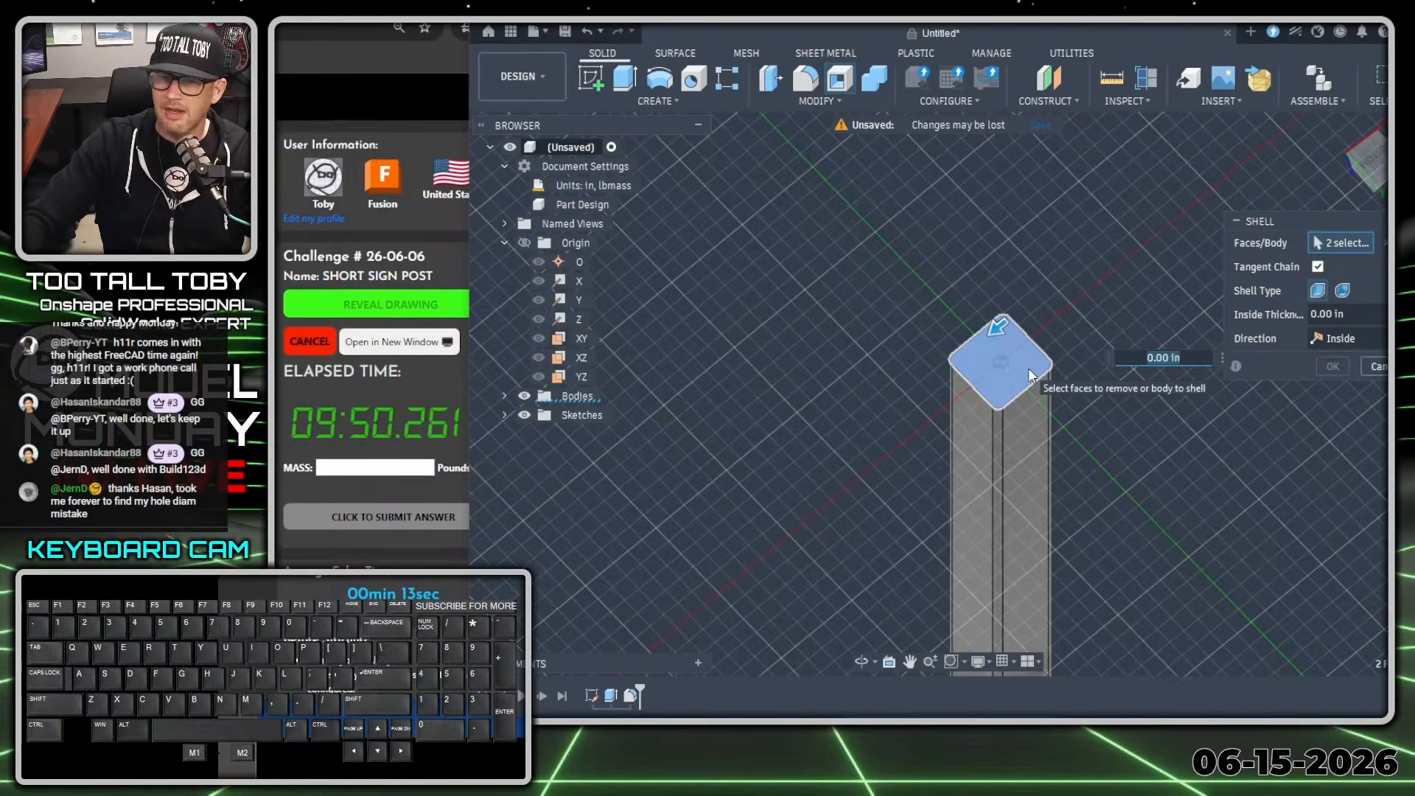
pyautogui.write('0.125')
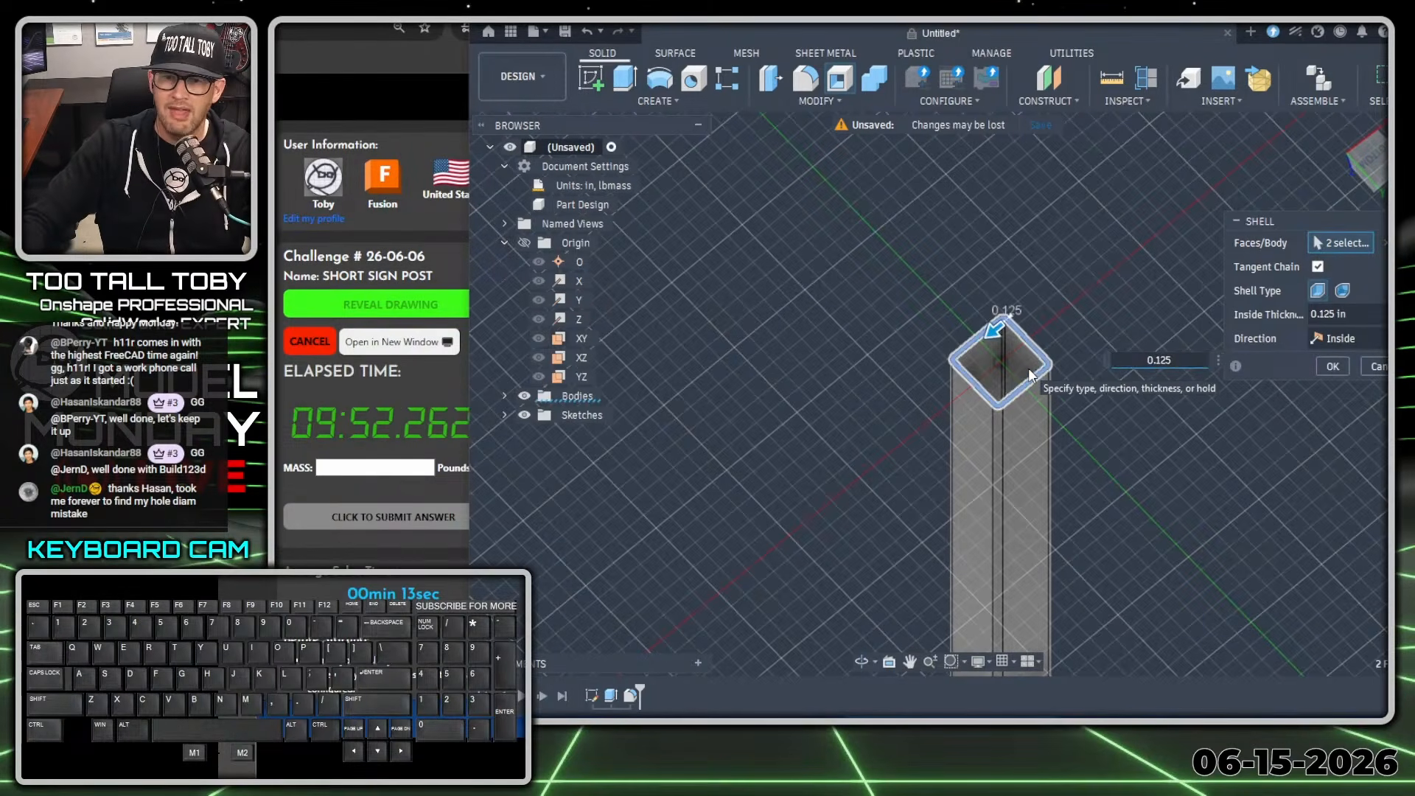
pyautogui.press('Return')
# Check the radius of the hollow post's inner corner face.
pyautogui.scroll(3, 994, 343)
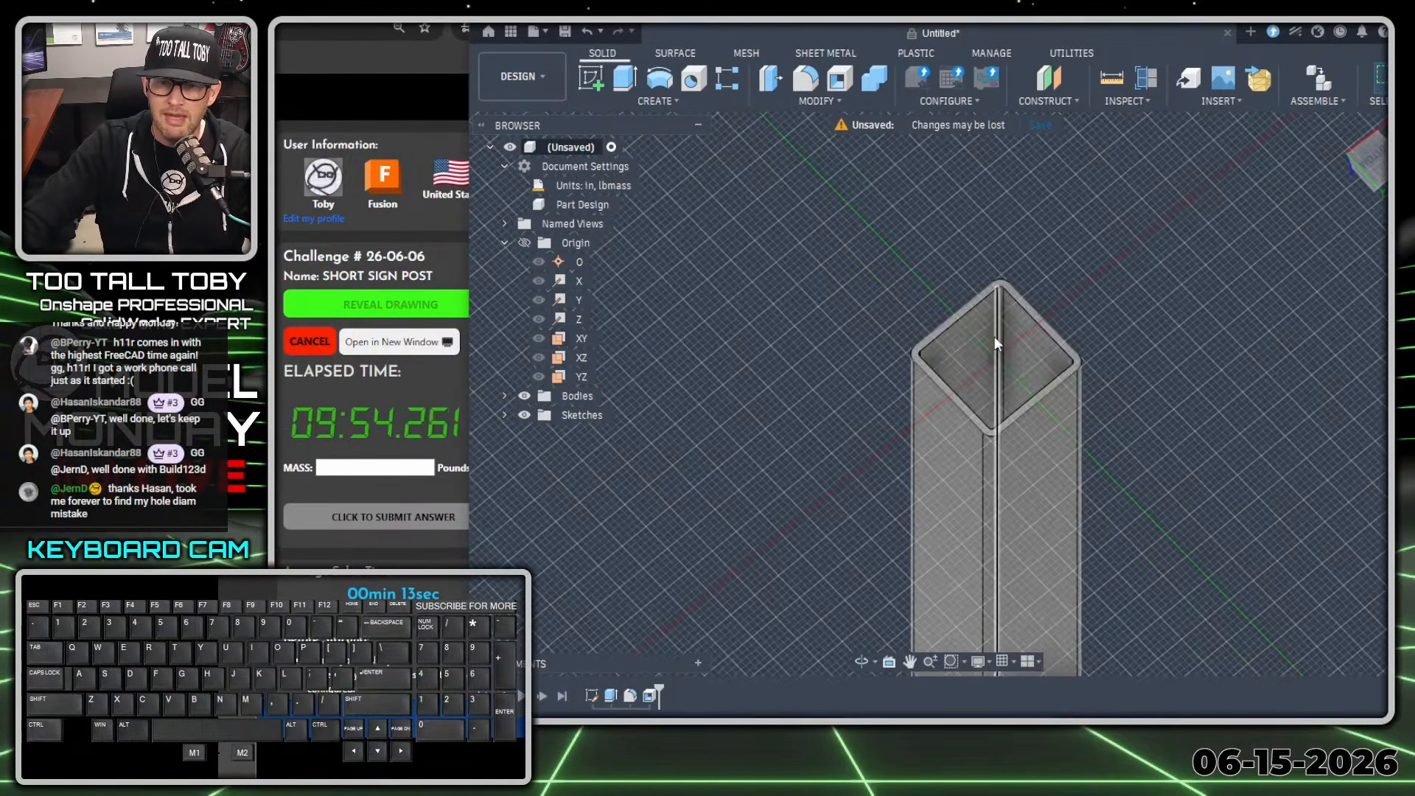
pyautogui.scroll(5, 995, 343)
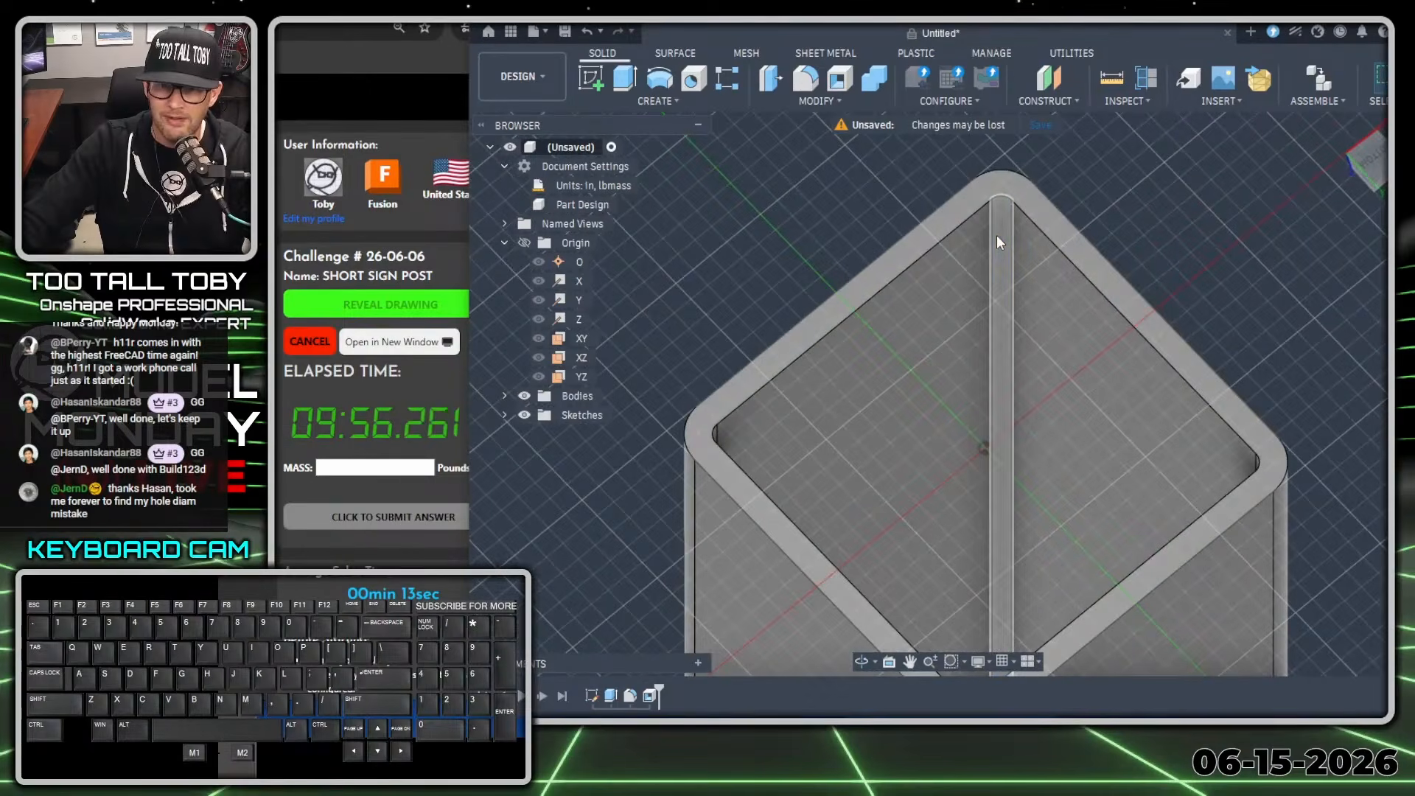
pyautogui.click(999, 243)
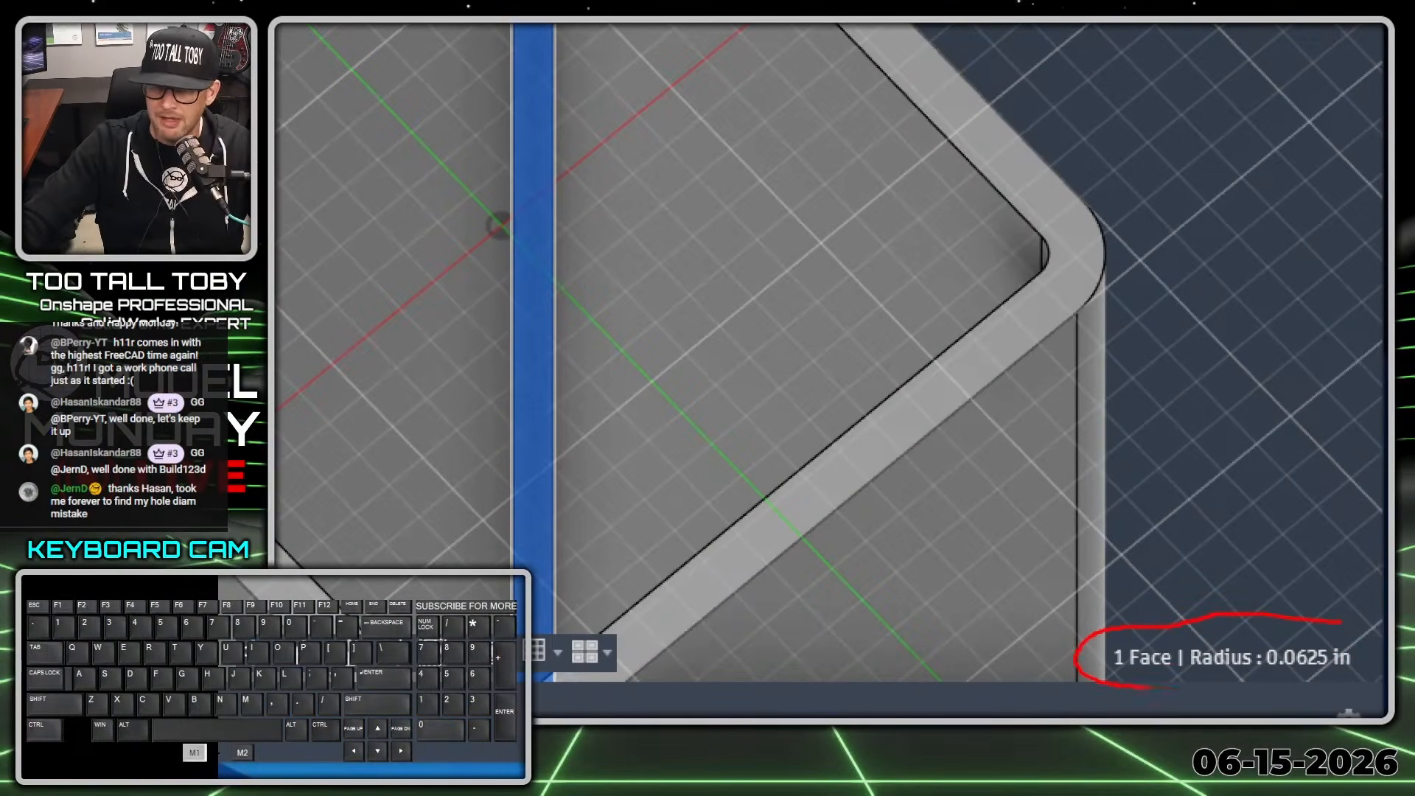
pyautogui.moveTo(1341, 621); pyautogui.dragTo(1385, 622)
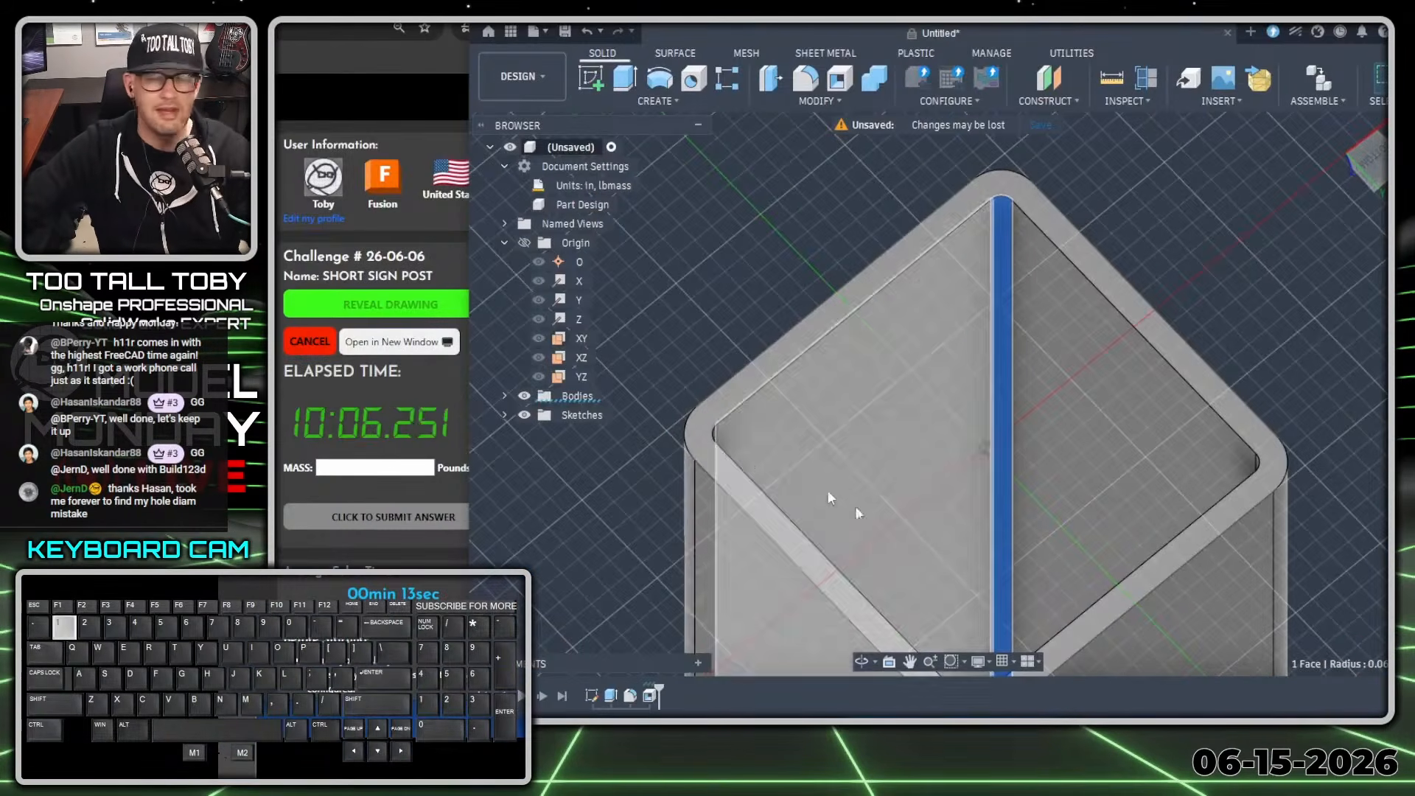
pyautogui.scroll(-6, 1142, 302)
pyautogui.click(1267, 285)
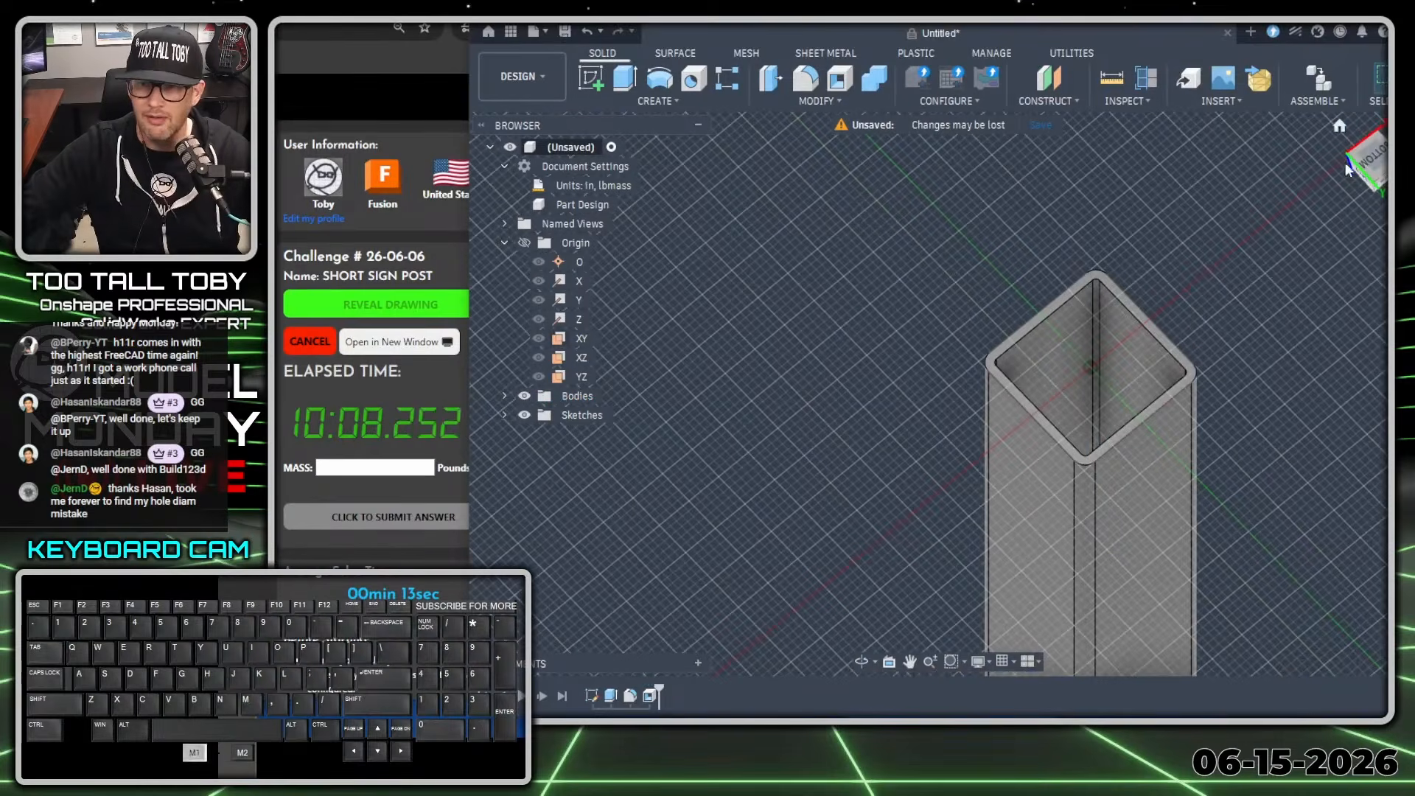
# Create a sketch on the XZ origin plane.
pyautogui.click(1340, 128)
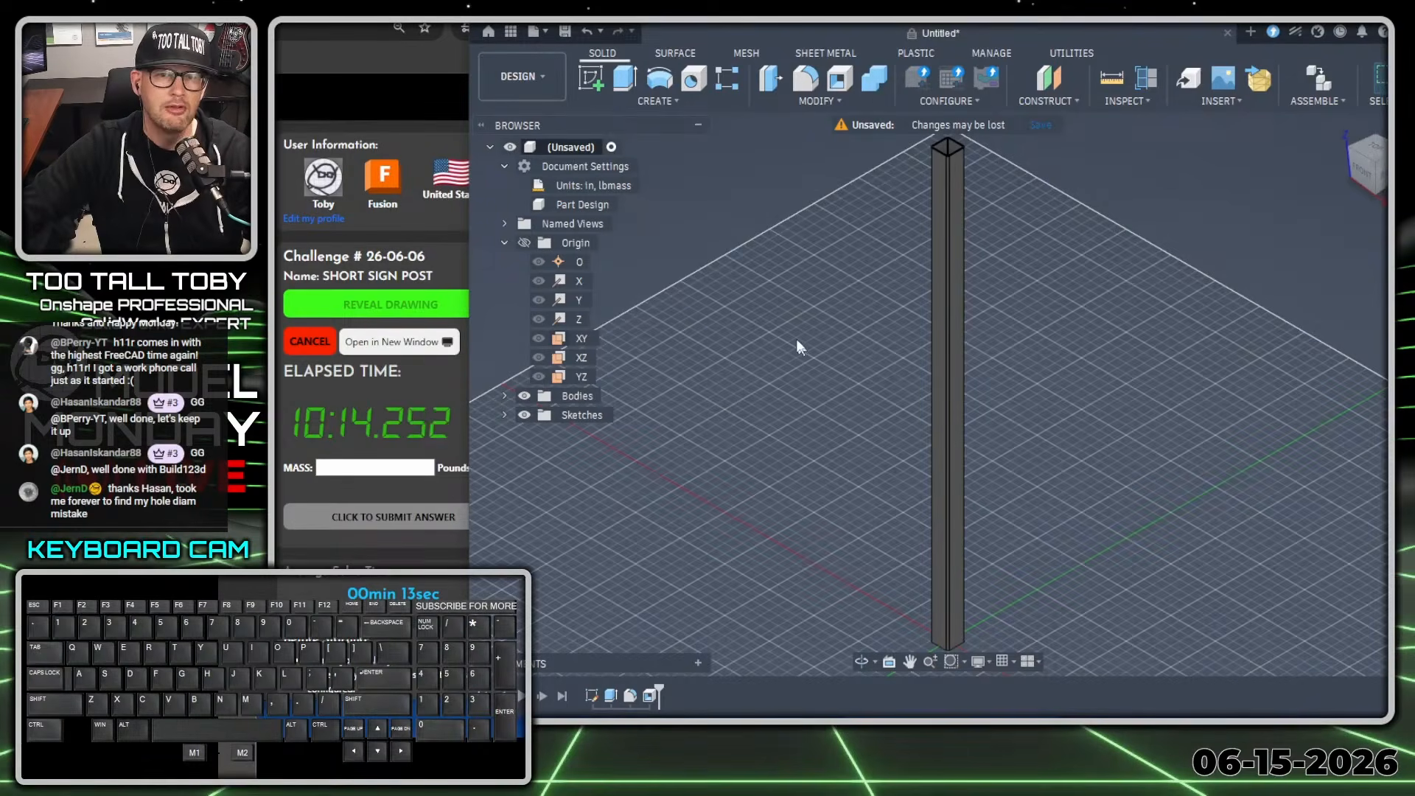
pyautogui.click(578, 361)
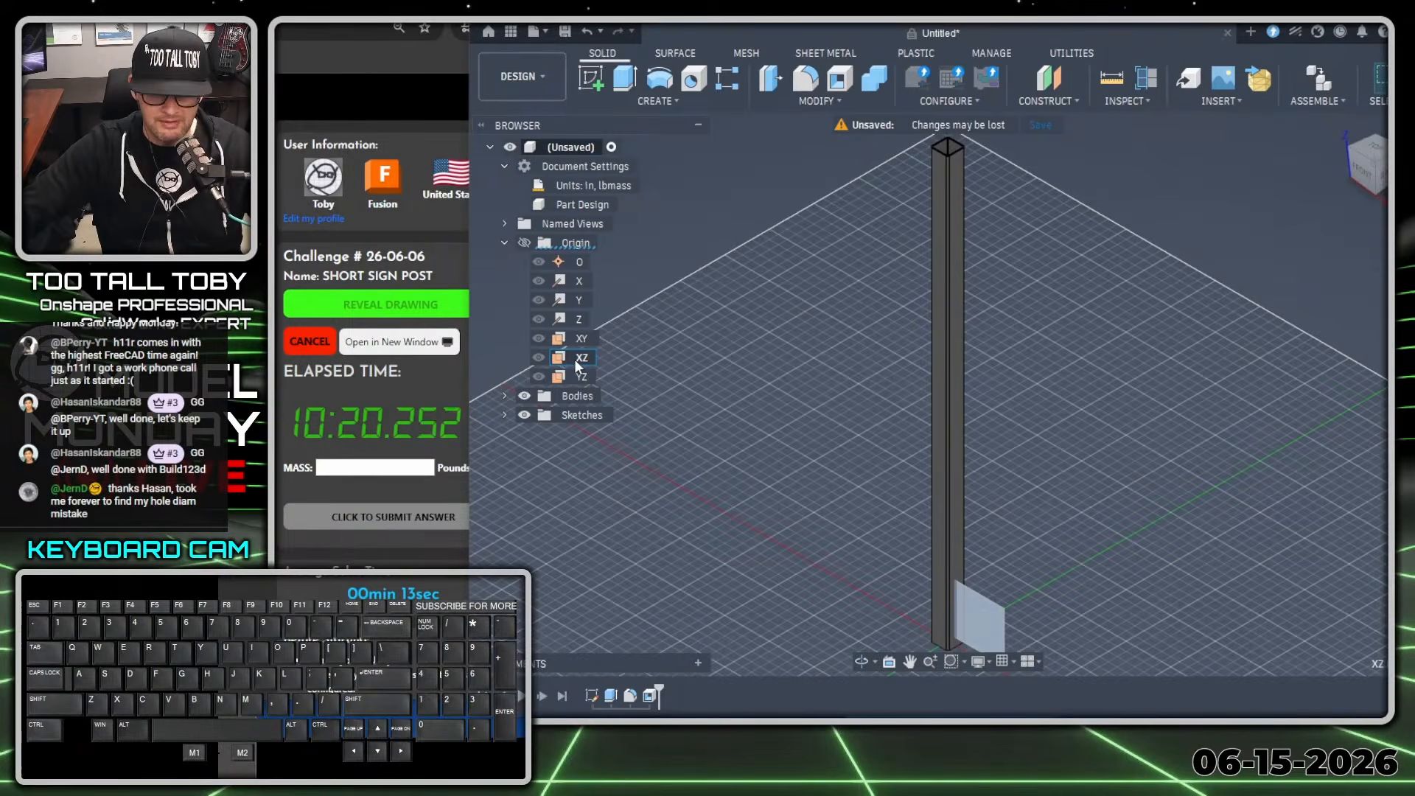
pyautogui.press('s')
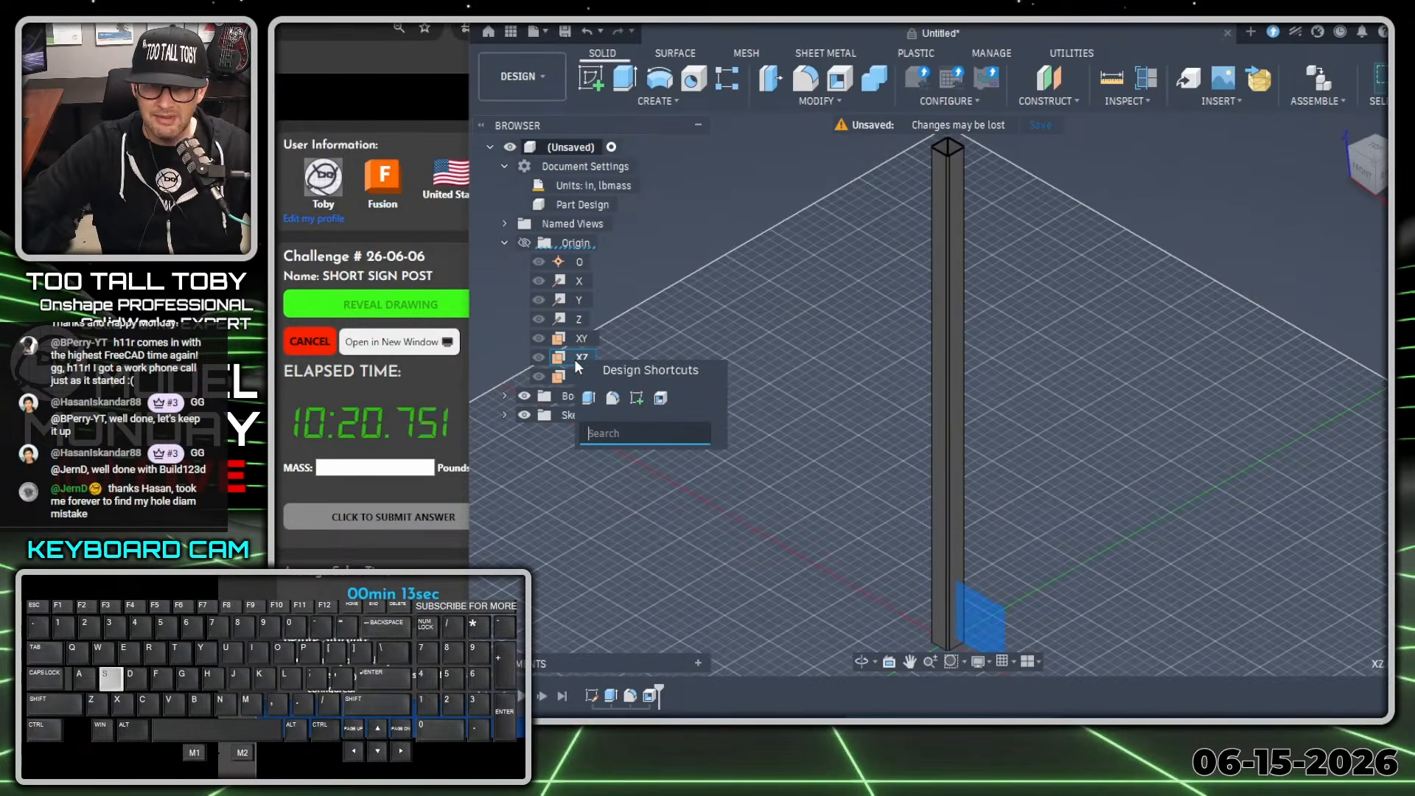
pyautogui.click(643, 401)
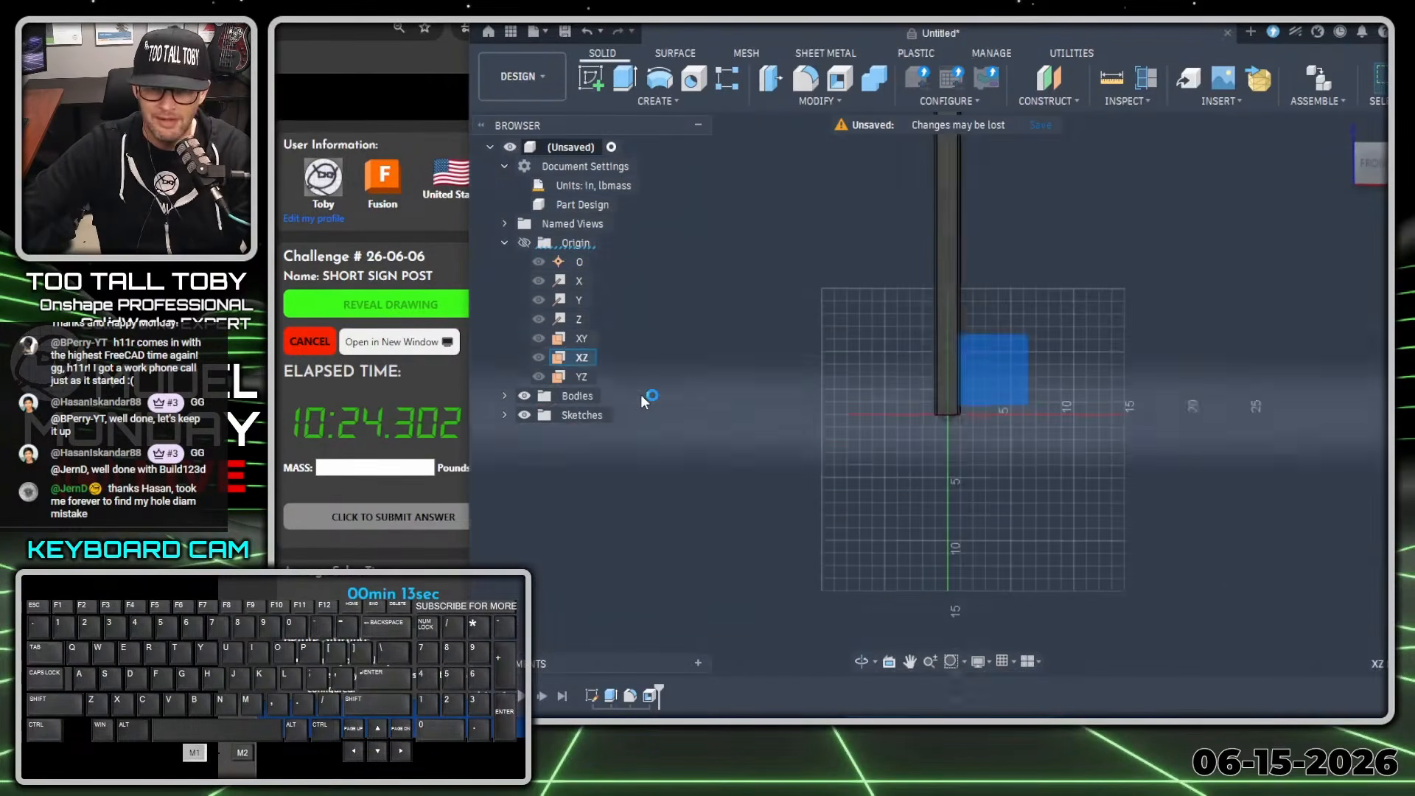
# Draw a 0.75 in vertical line upward from the origin at the post's lower end.
pyautogui.scroll(10, 975, 405)
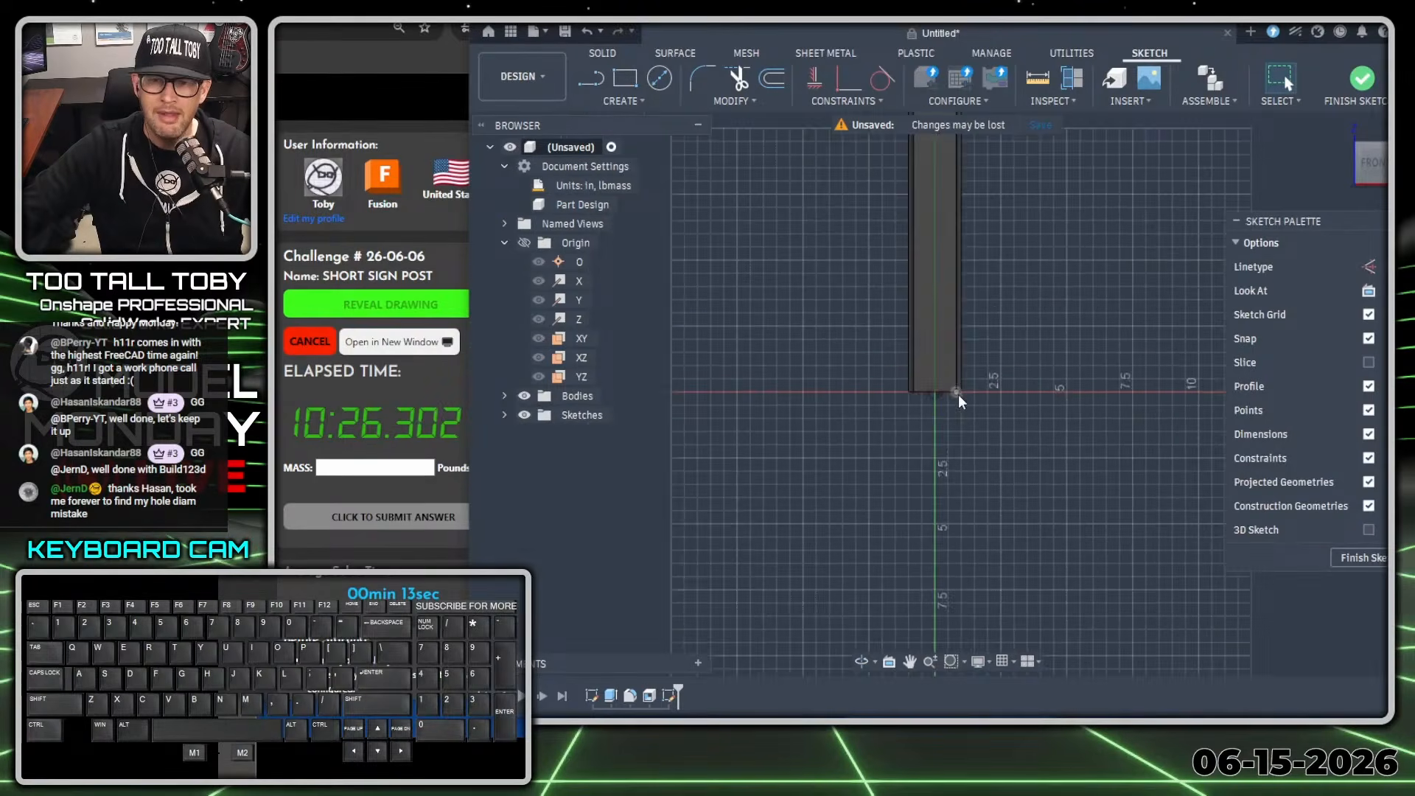
pyautogui.scroll(2, 932, 395)
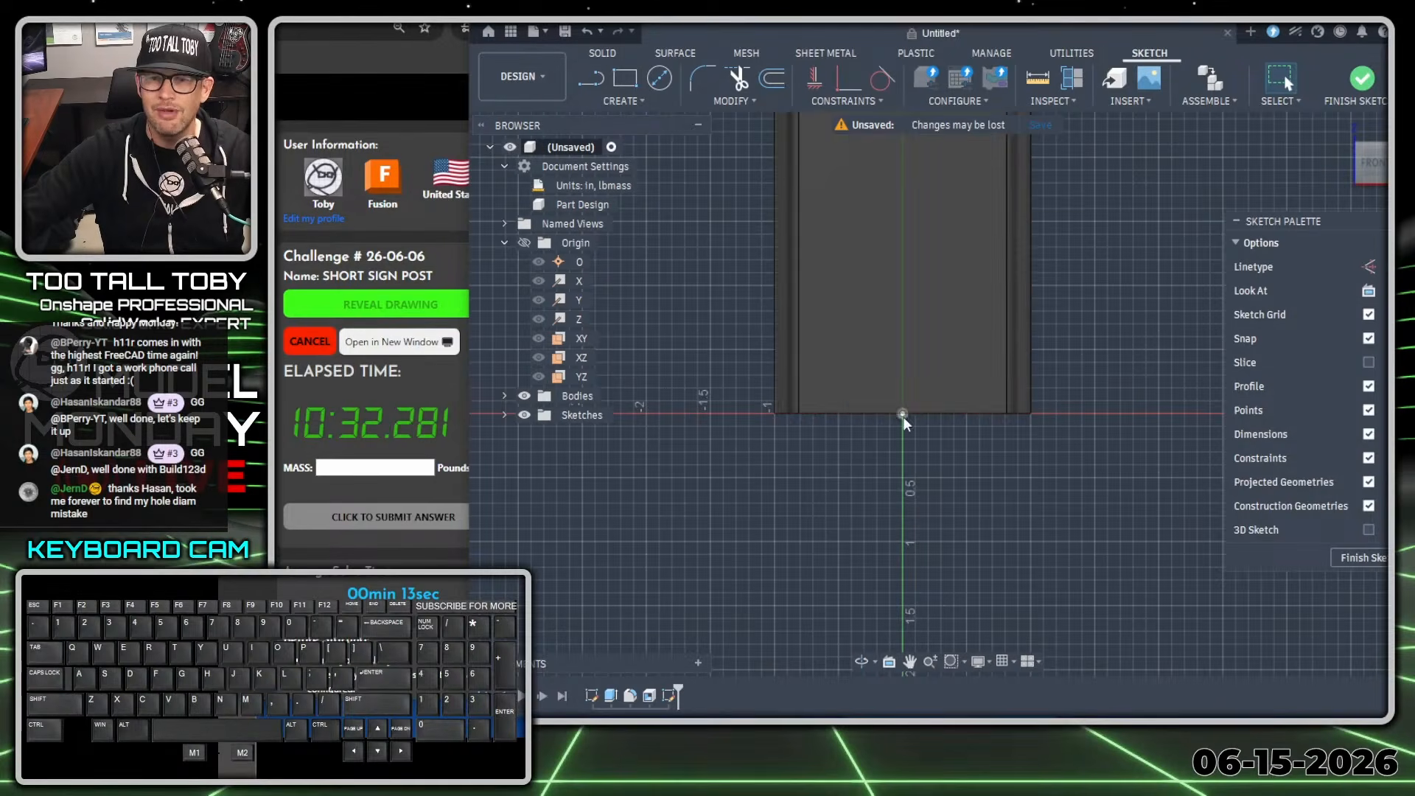
pyautogui.press('s')
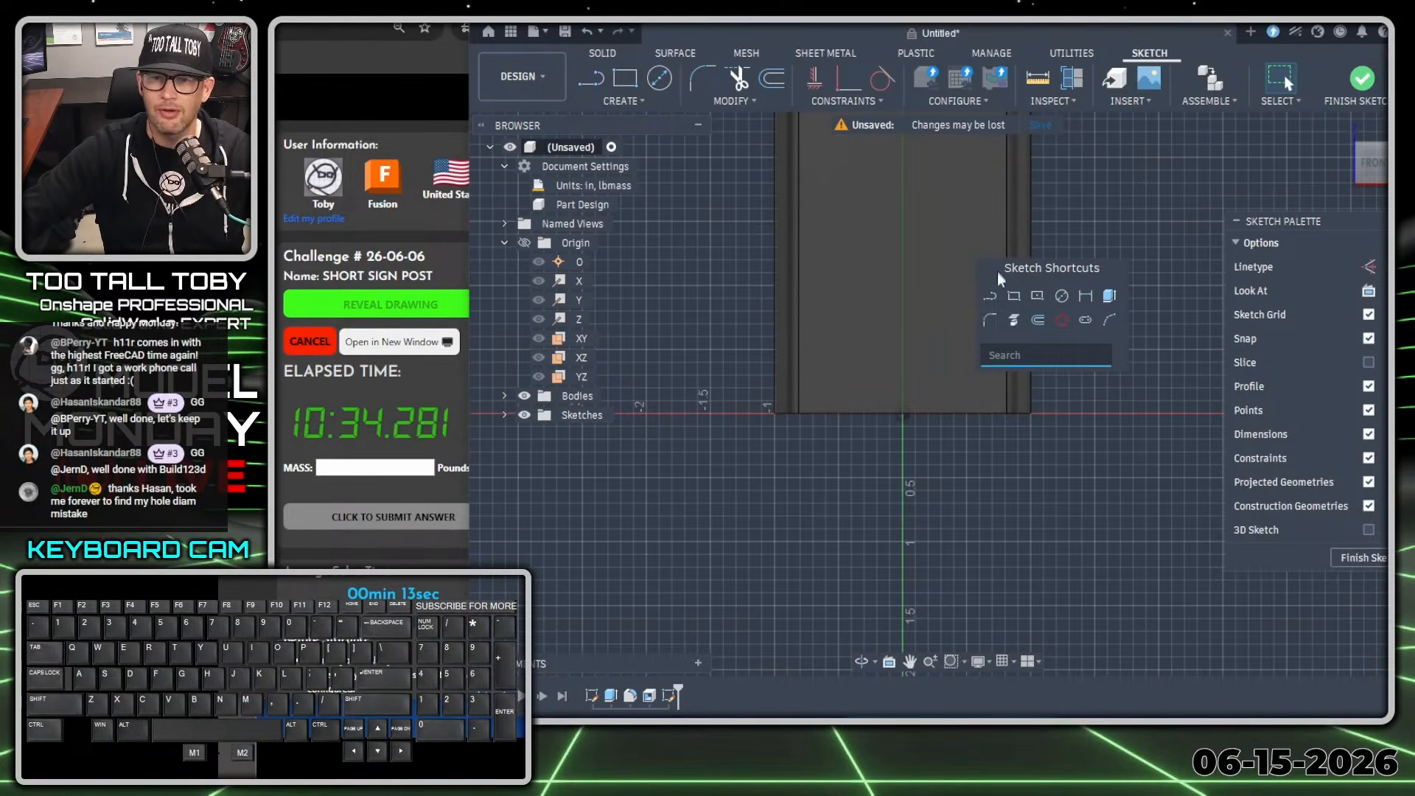
pyautogui.click(990, 300)
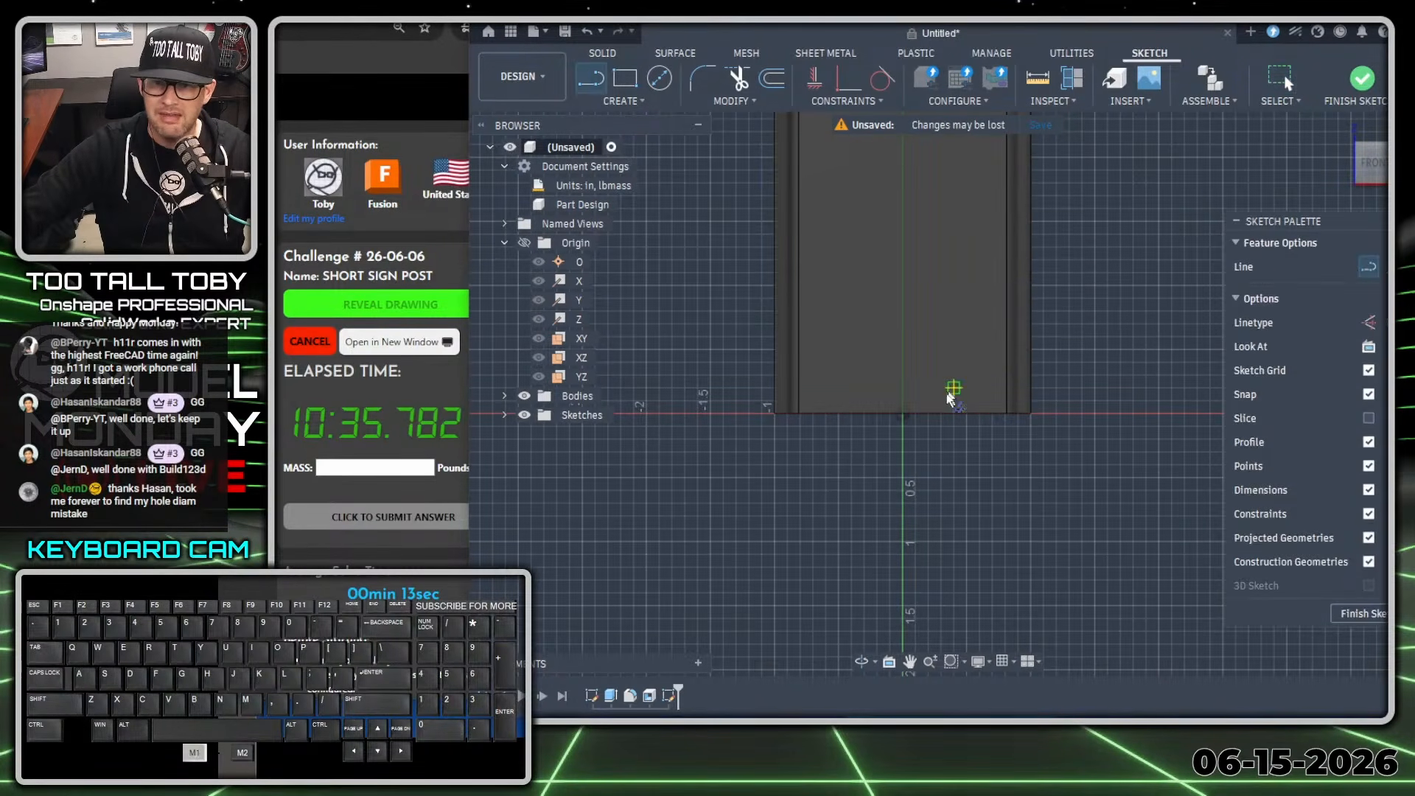
pyautogui.click(902, 414)
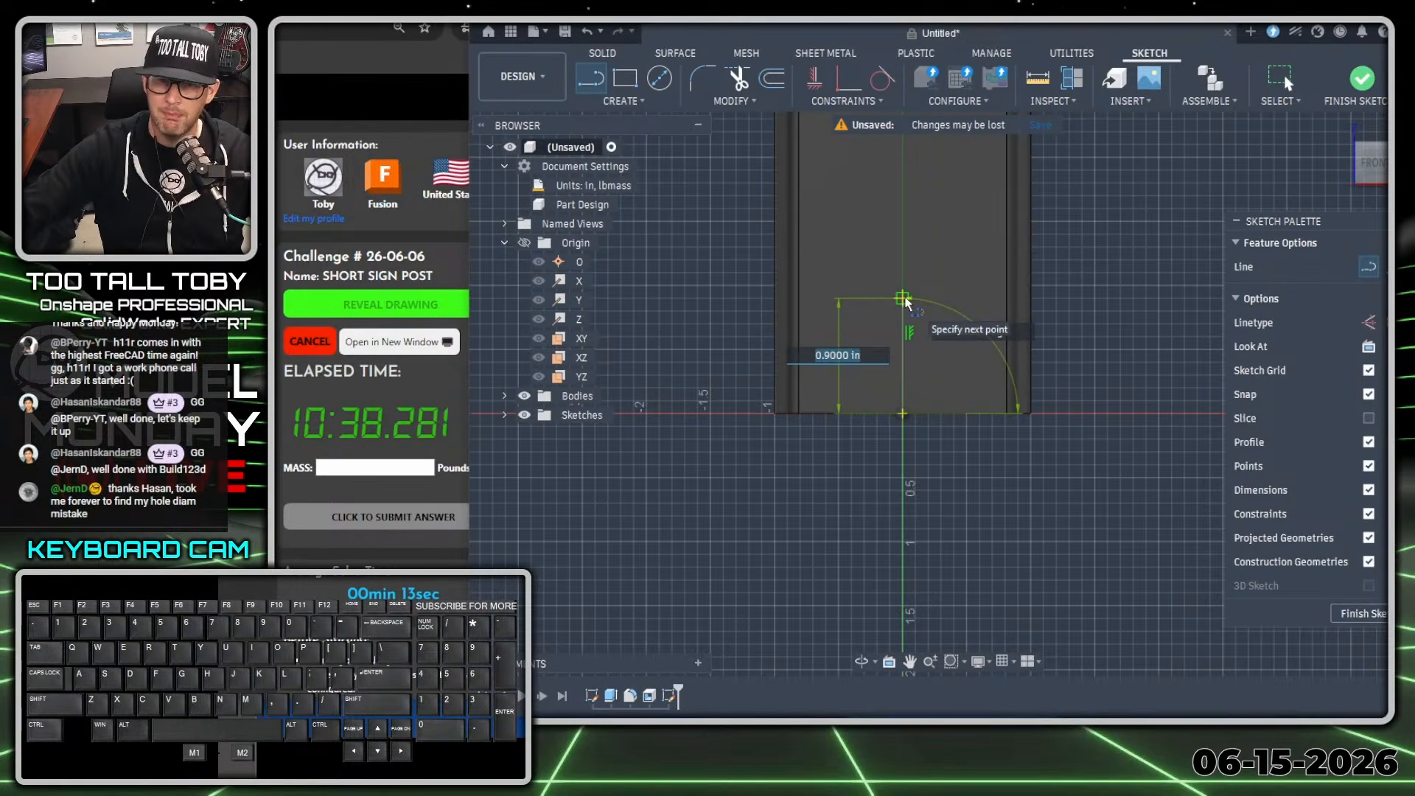
pyautogui.write('0.75')
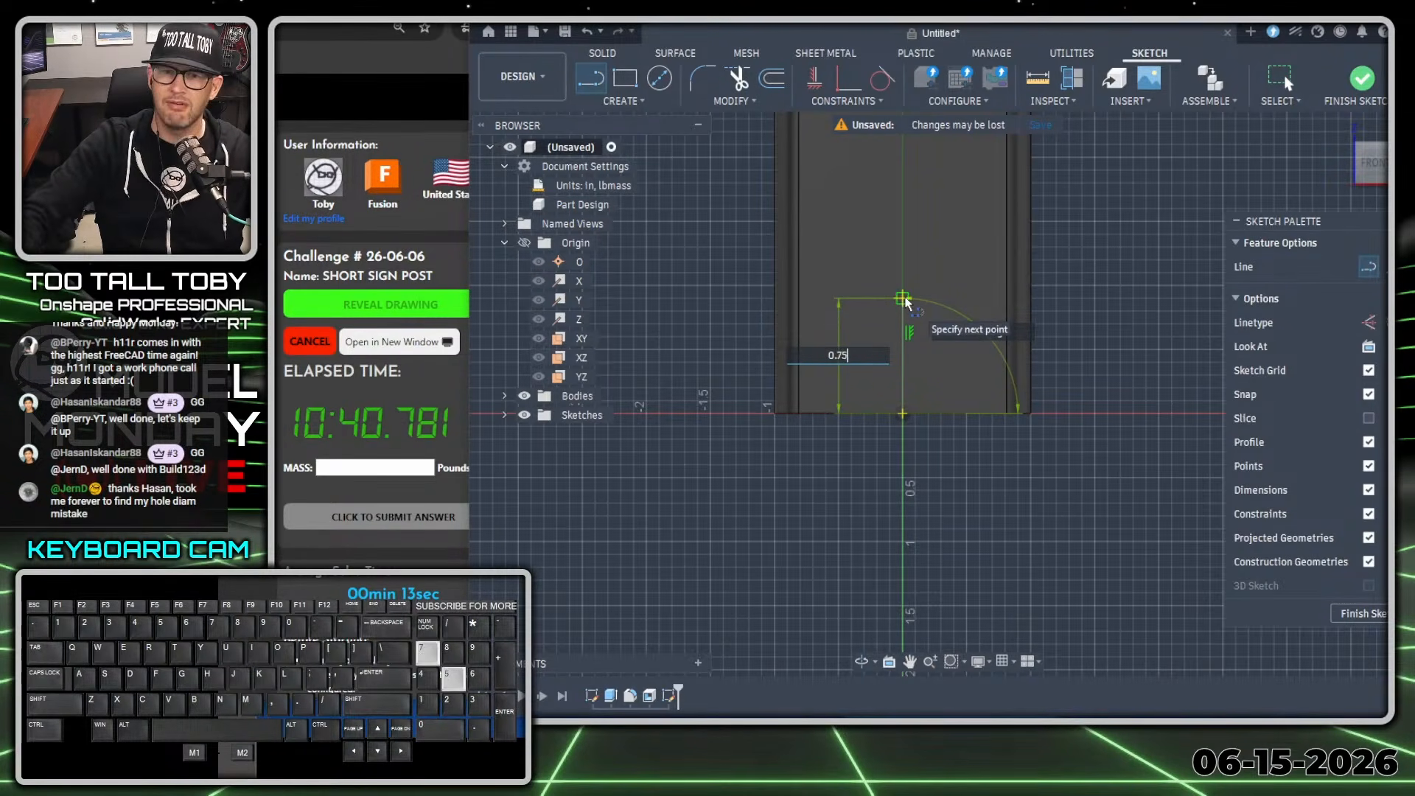
pyautogui.press('Return')
pyautogui.press('Return')
# Draw a 0.375 in diameter circle centered on the upper endpoint of the vertical line.
pyautogui.press('s')
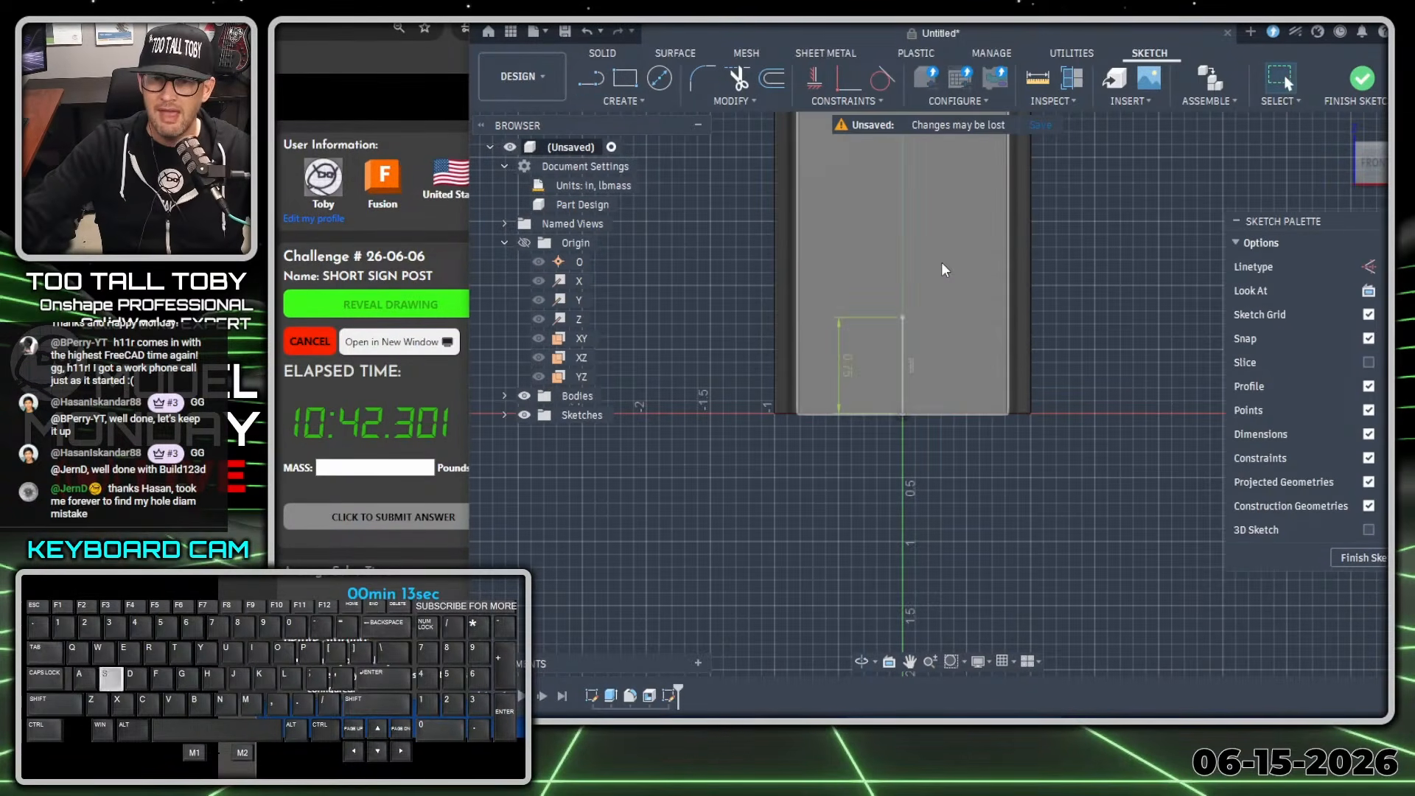
pyautogui.click(1027, 301)
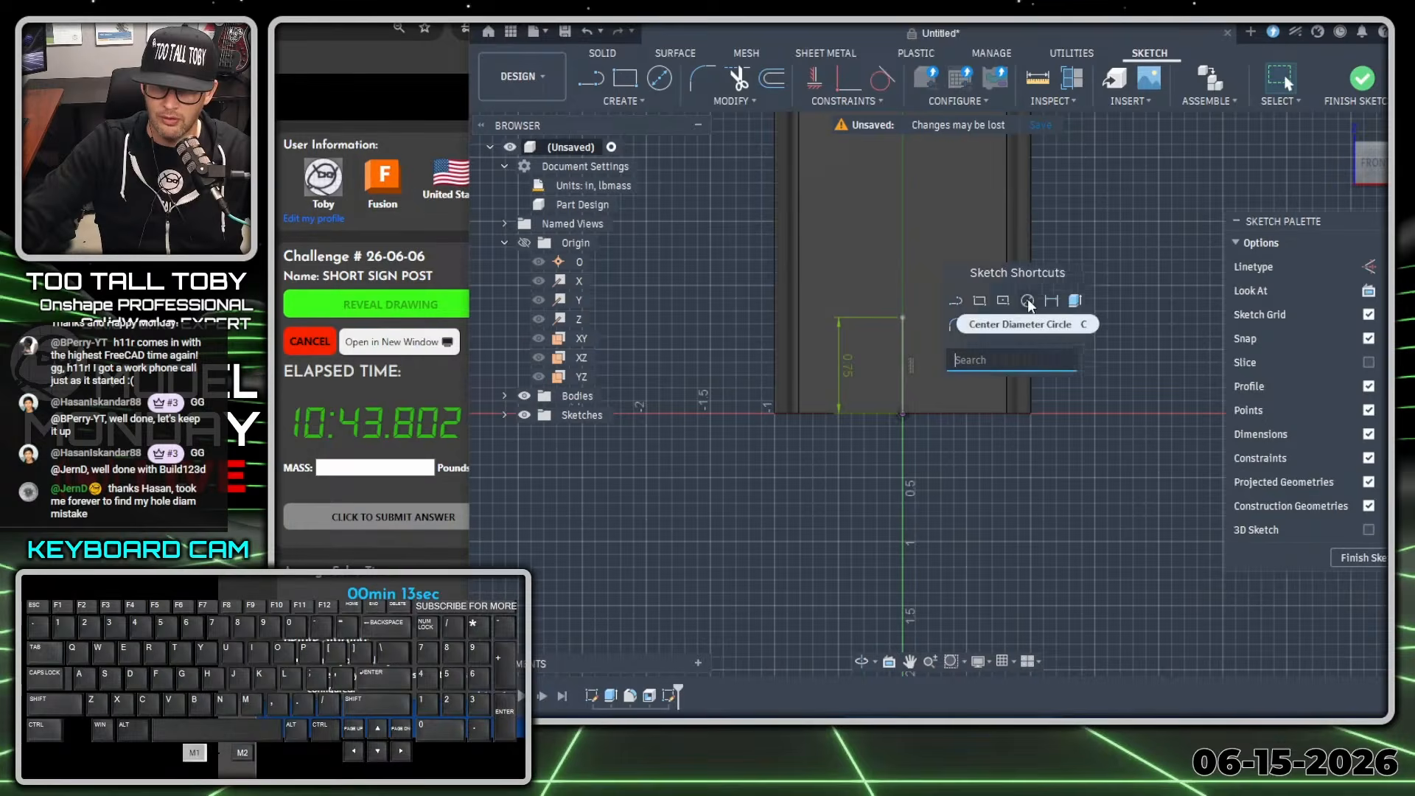
pyautogui.click(903, 316)
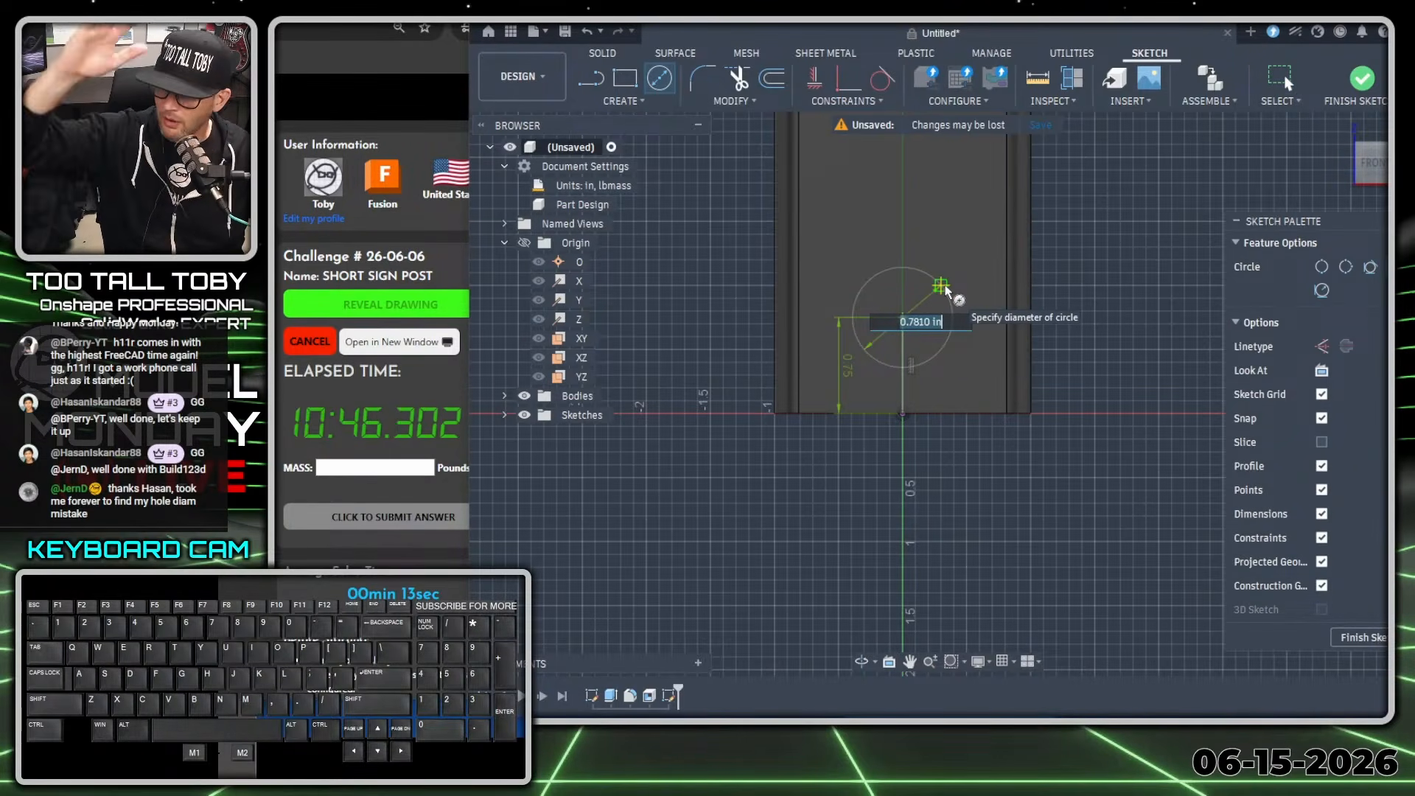
pyautogui.write('0.375')
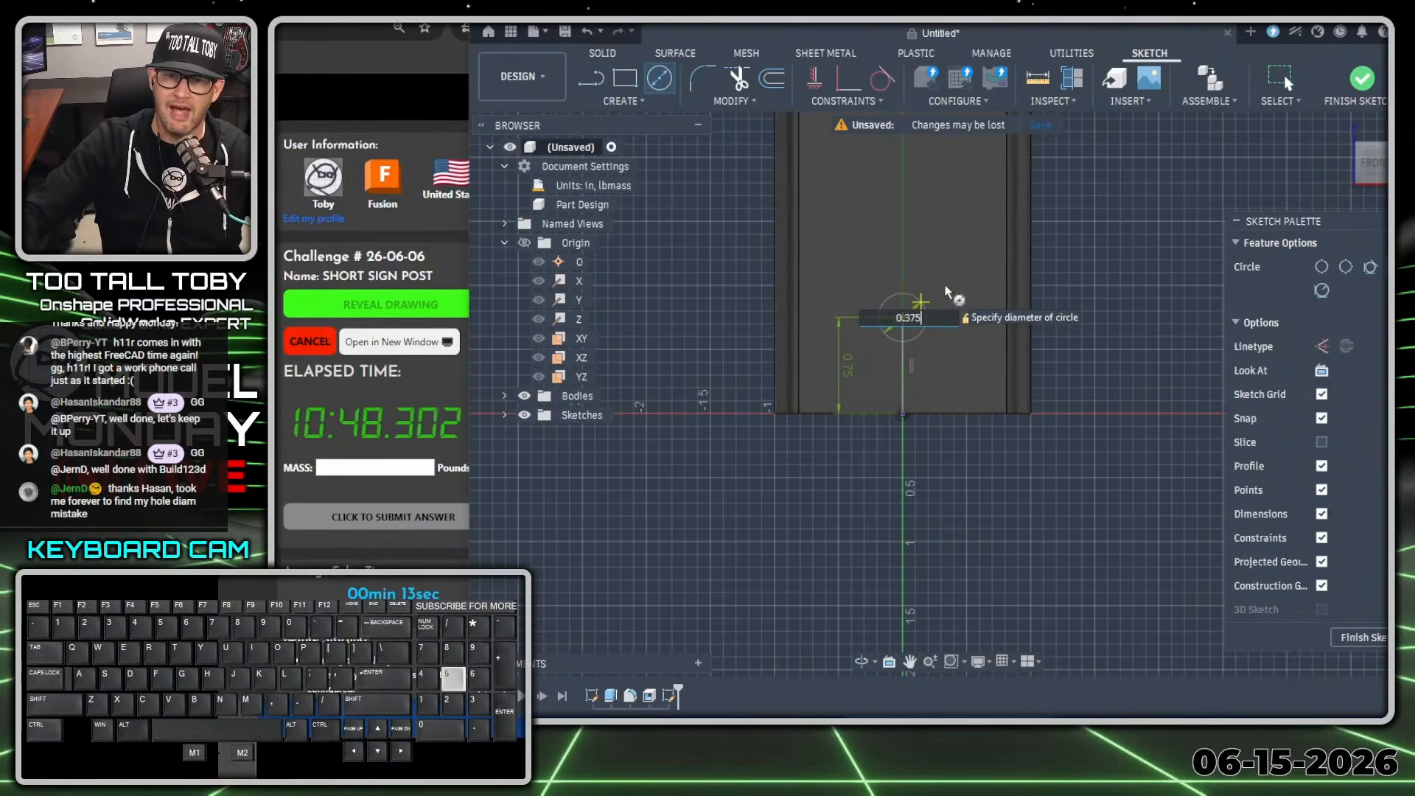
pyautogui.press('Return')
pyautogui.press('Escape')
# Extrude the circle as a one-sided cut with extent All through the front wall of the post.
pyautogui.press('s')
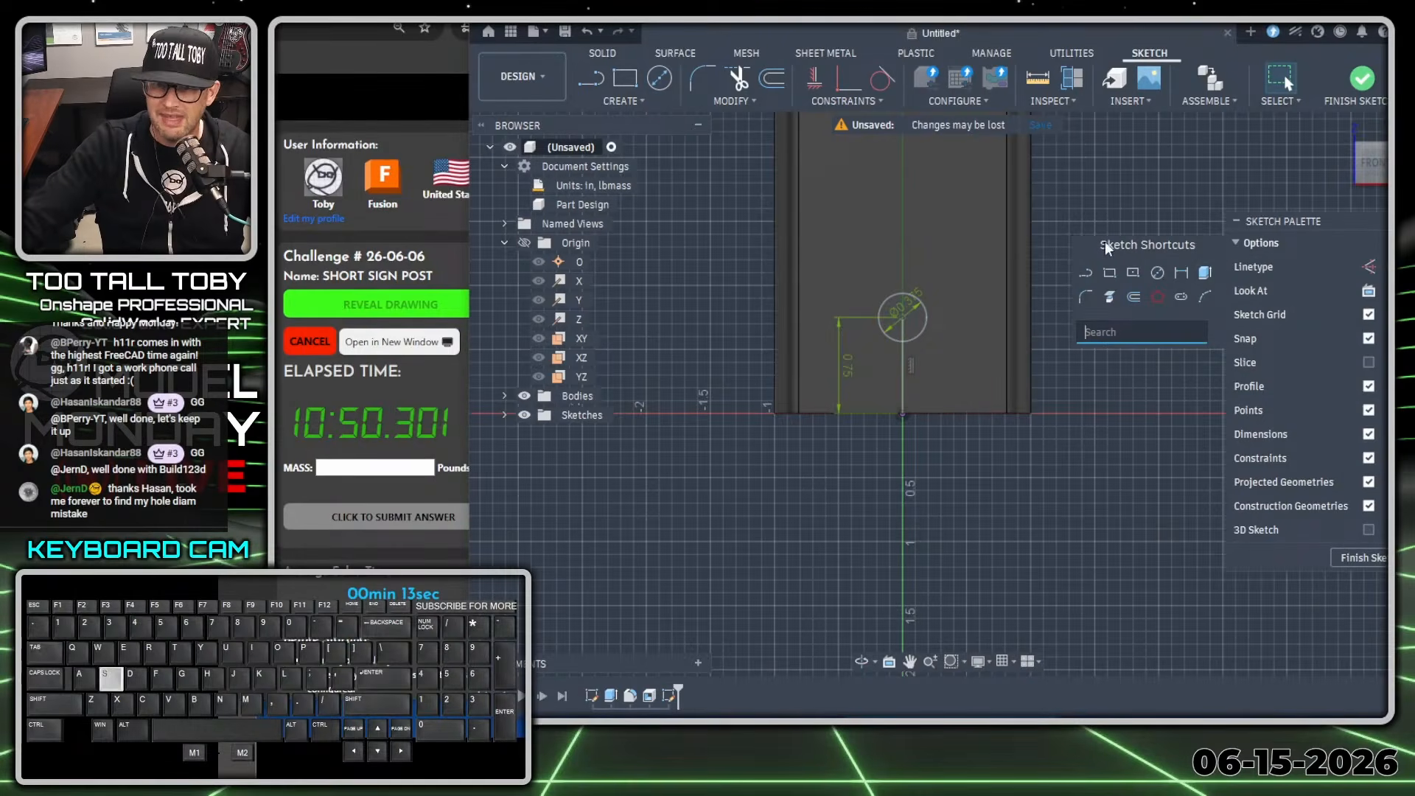
pyautogui.click(1209, 275)
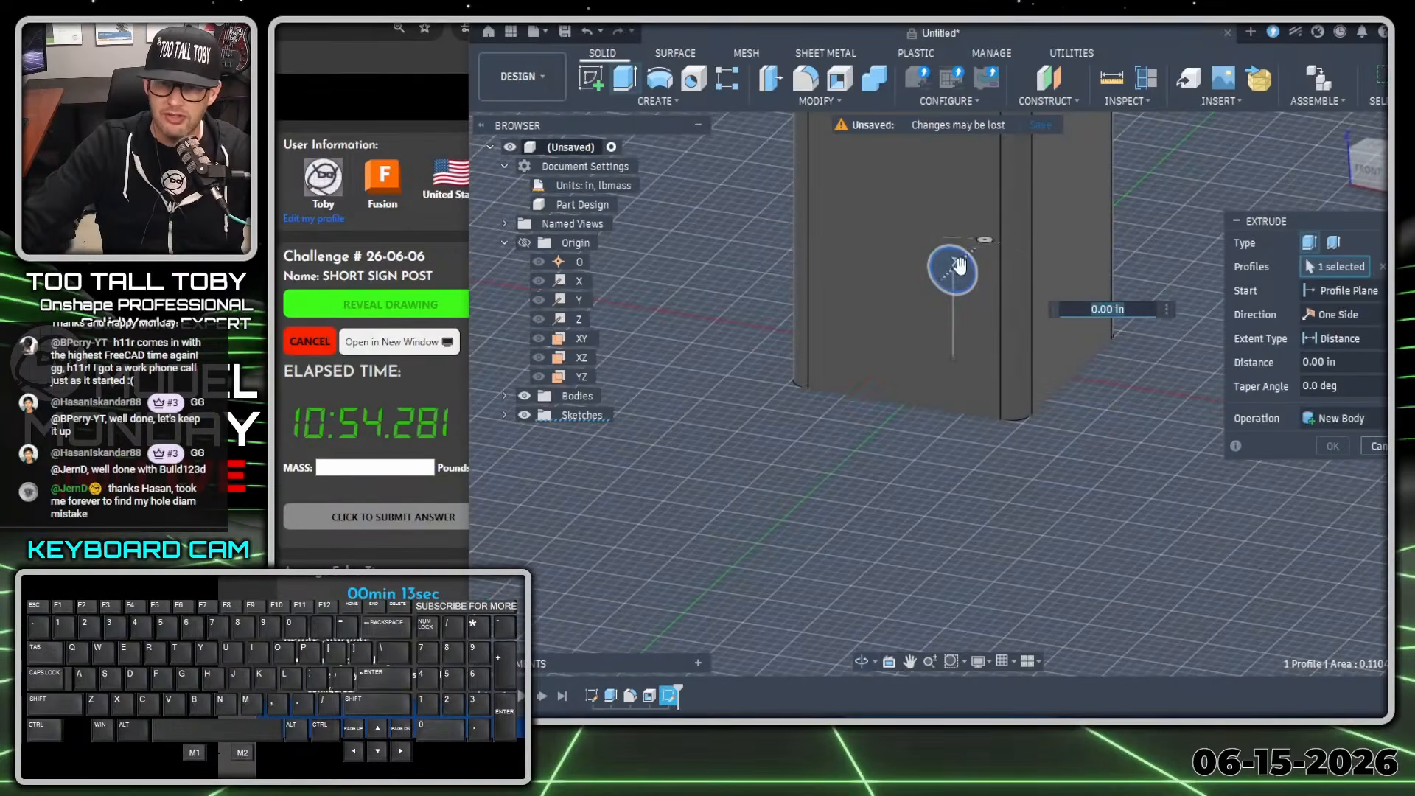
pyautogui.moveTo(955, 267); pyautogui.dragTo(776, 444)
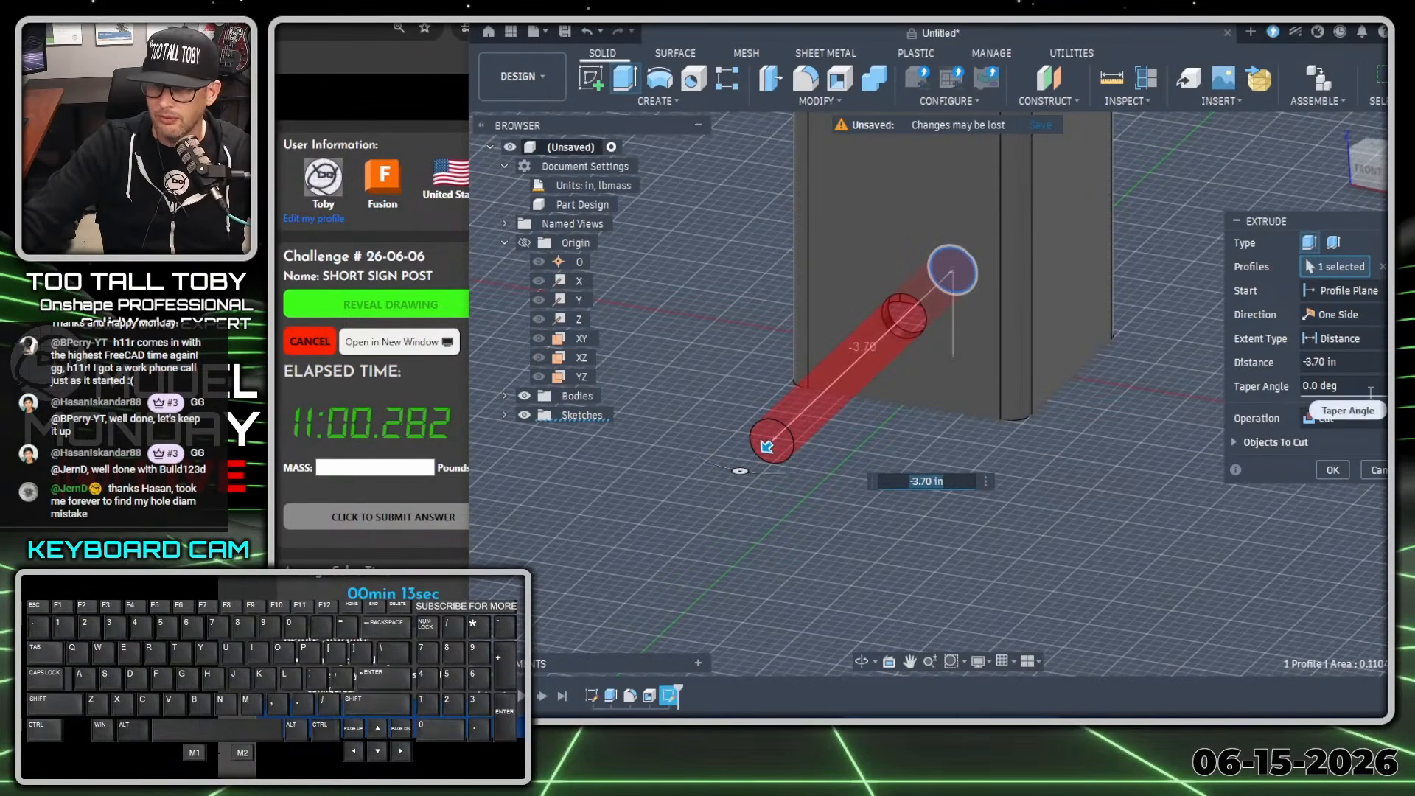
pyautogui.click(1374, 338)
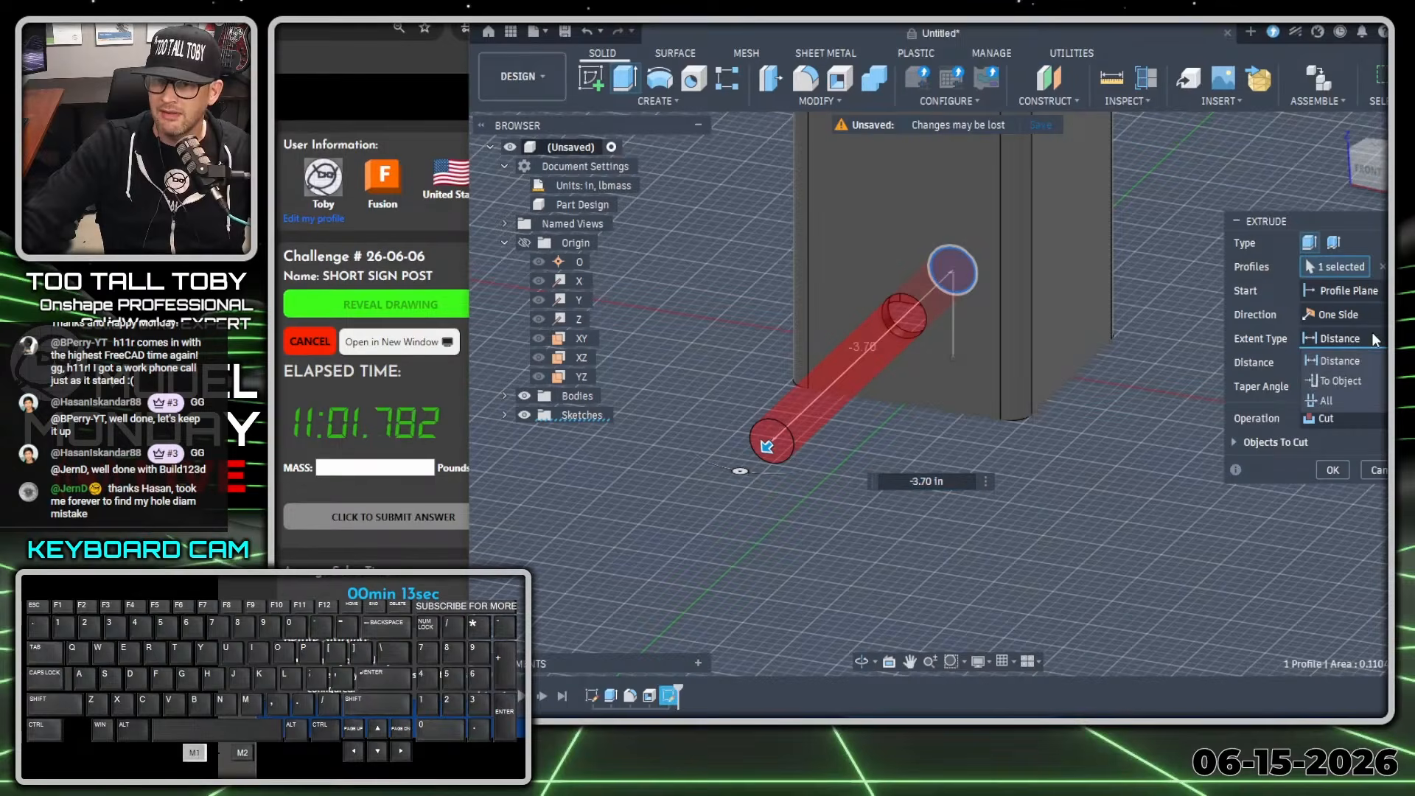
pyautogui.click(1326, 401)
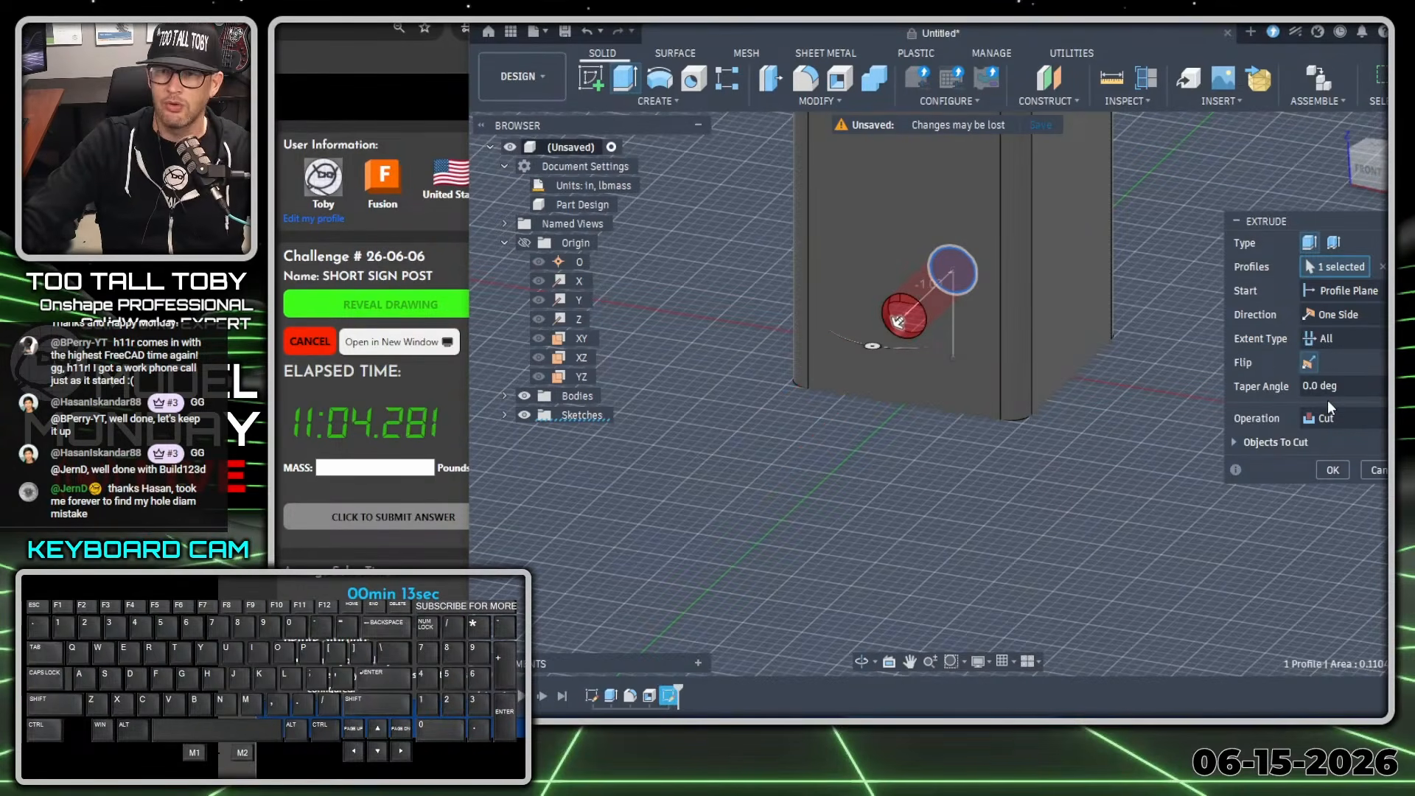
pyautogui.click(1333, 472)
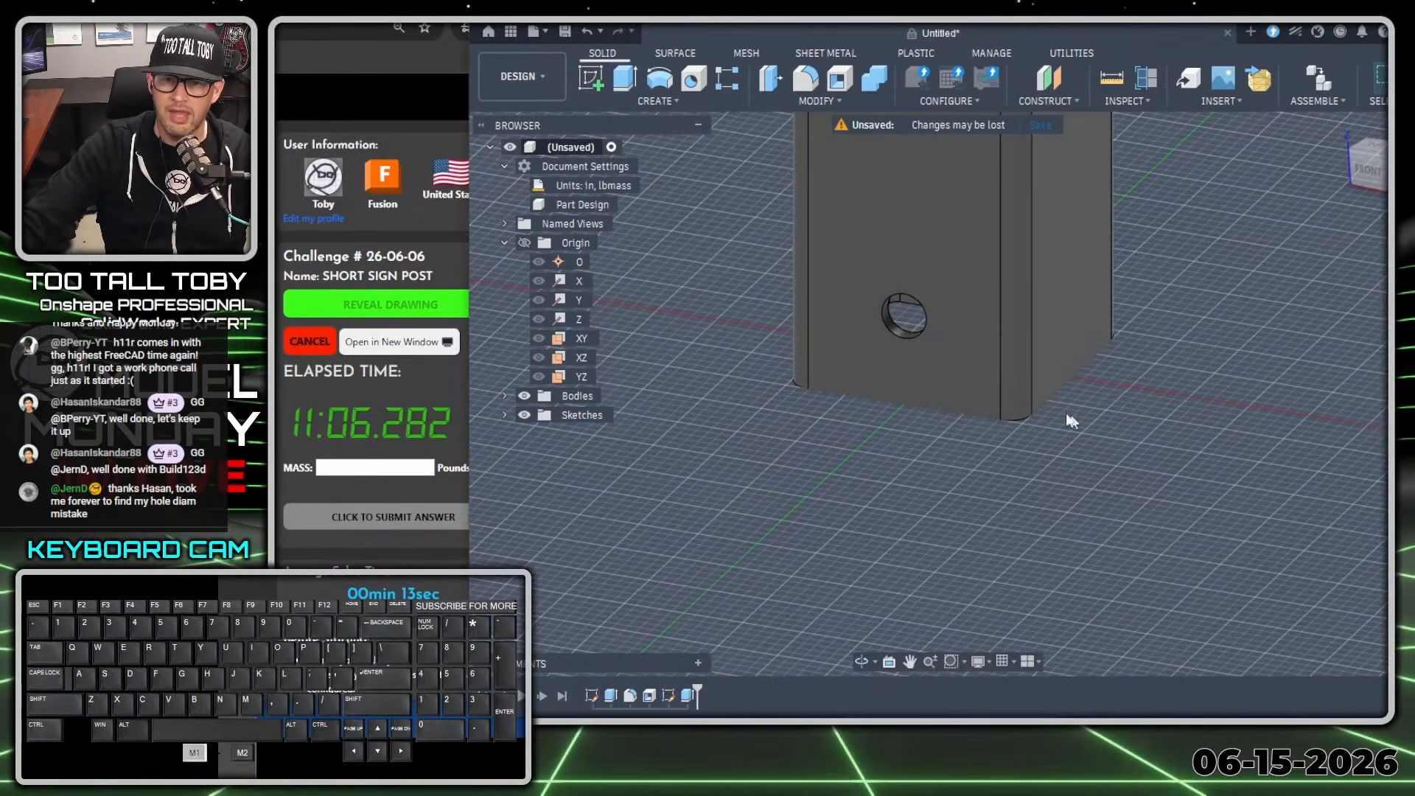
# Start a rectangular pattern of features using the hole's cut extrusion, with the vertical Z axis as the direction.
pyautogui.keyDown('shift'); pyautogui.moveTo(963, 388); pyautogui.dragTo(1215, 223, button='middle'); pyautogui.keyUp('shift')
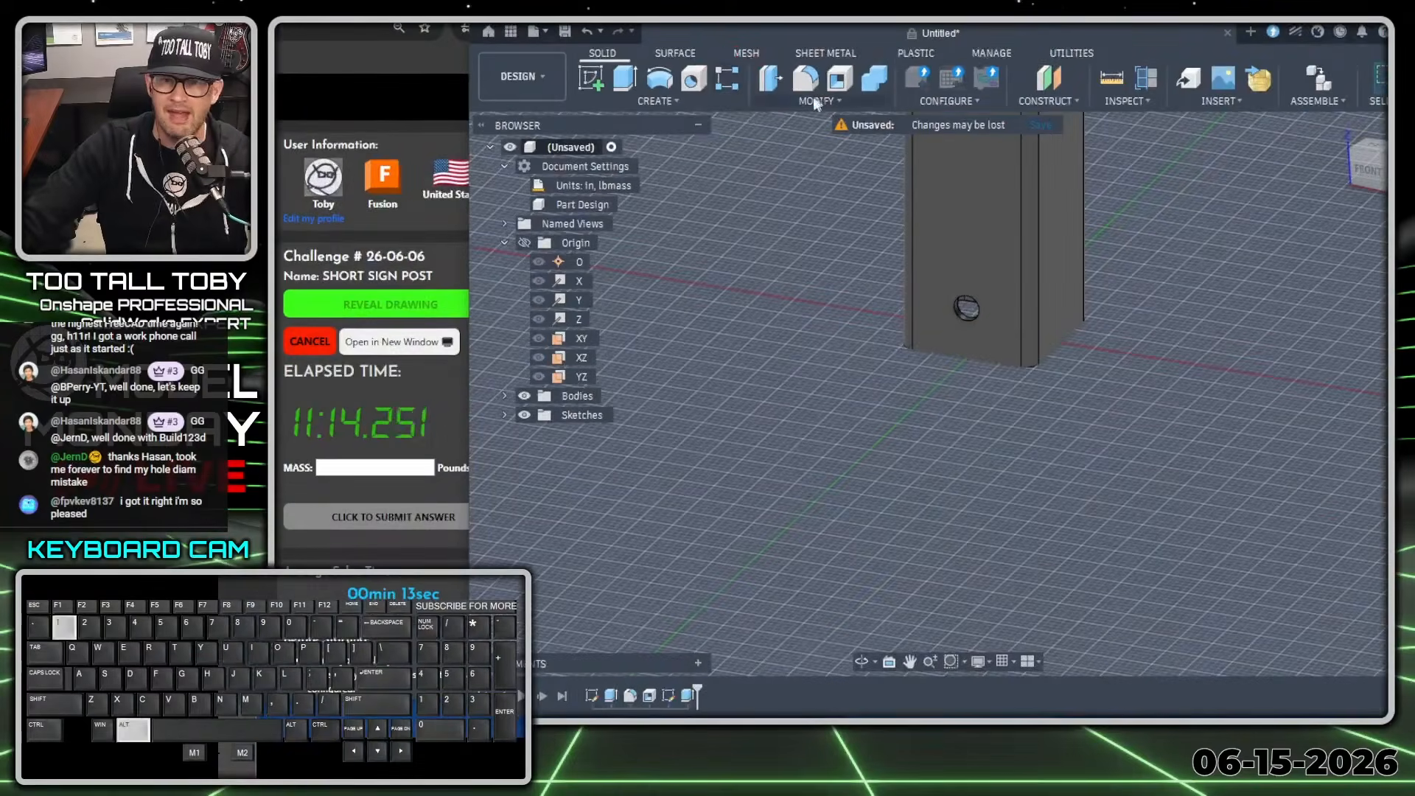
pyautogui.click(728, 86)
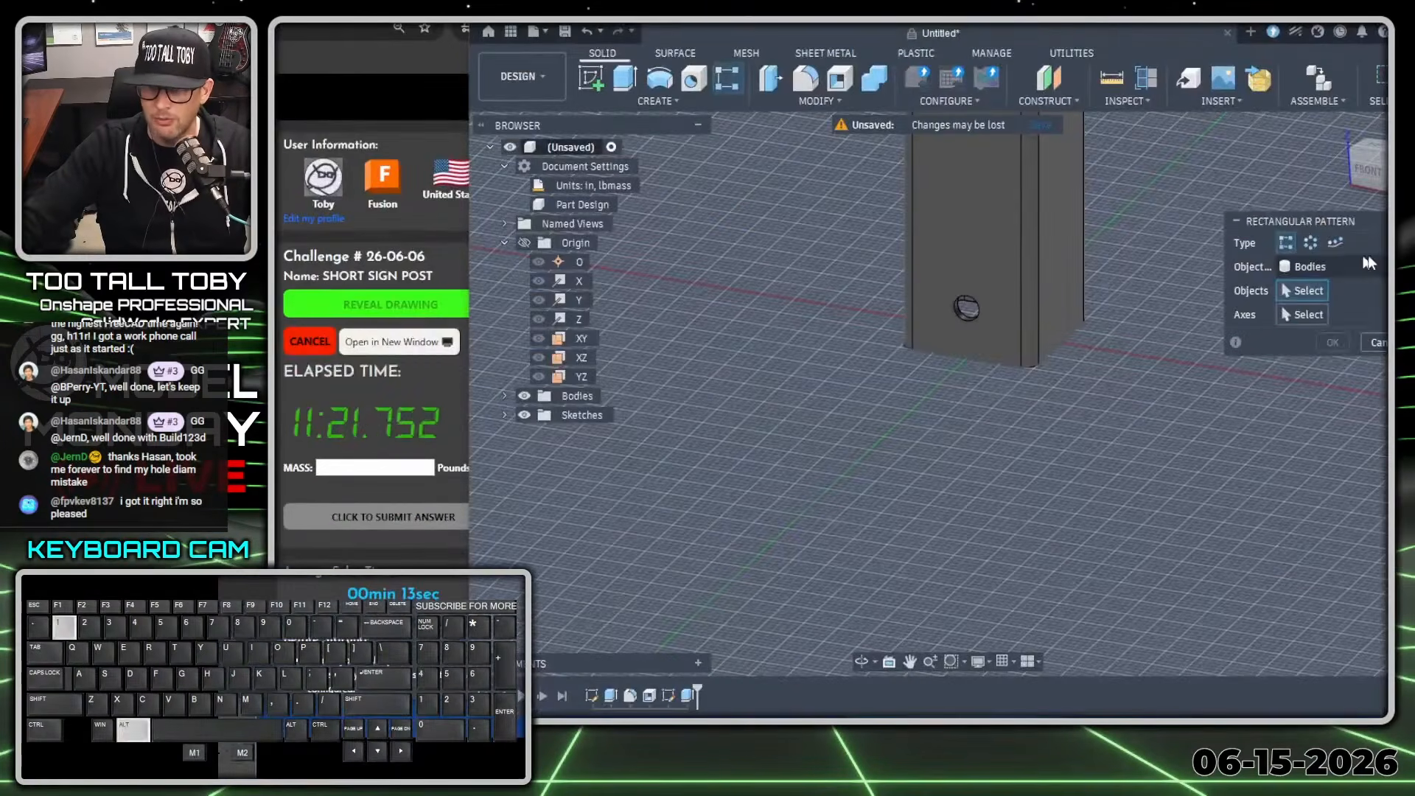
pyautogui.click(1257, 273)
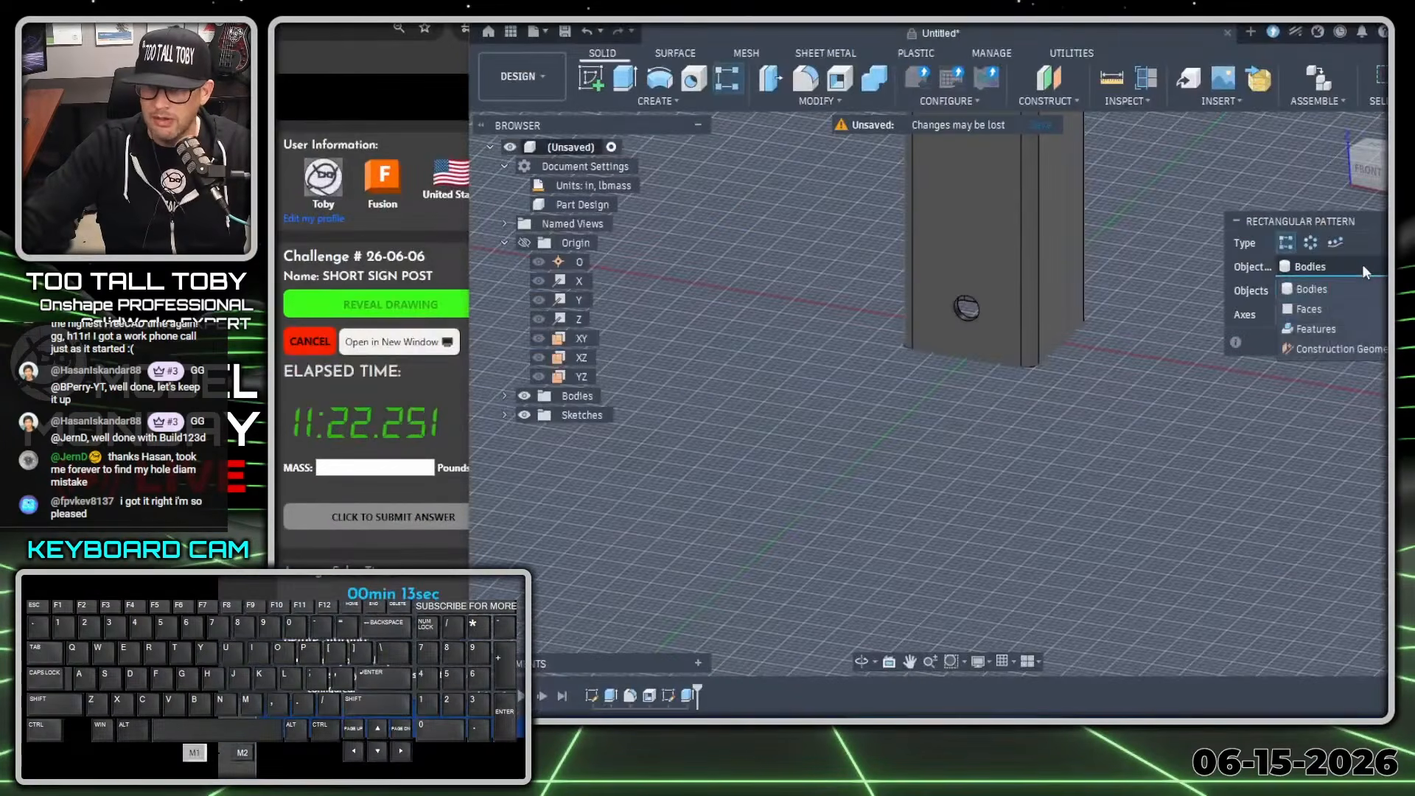
pyautogui.click(1305, 331)
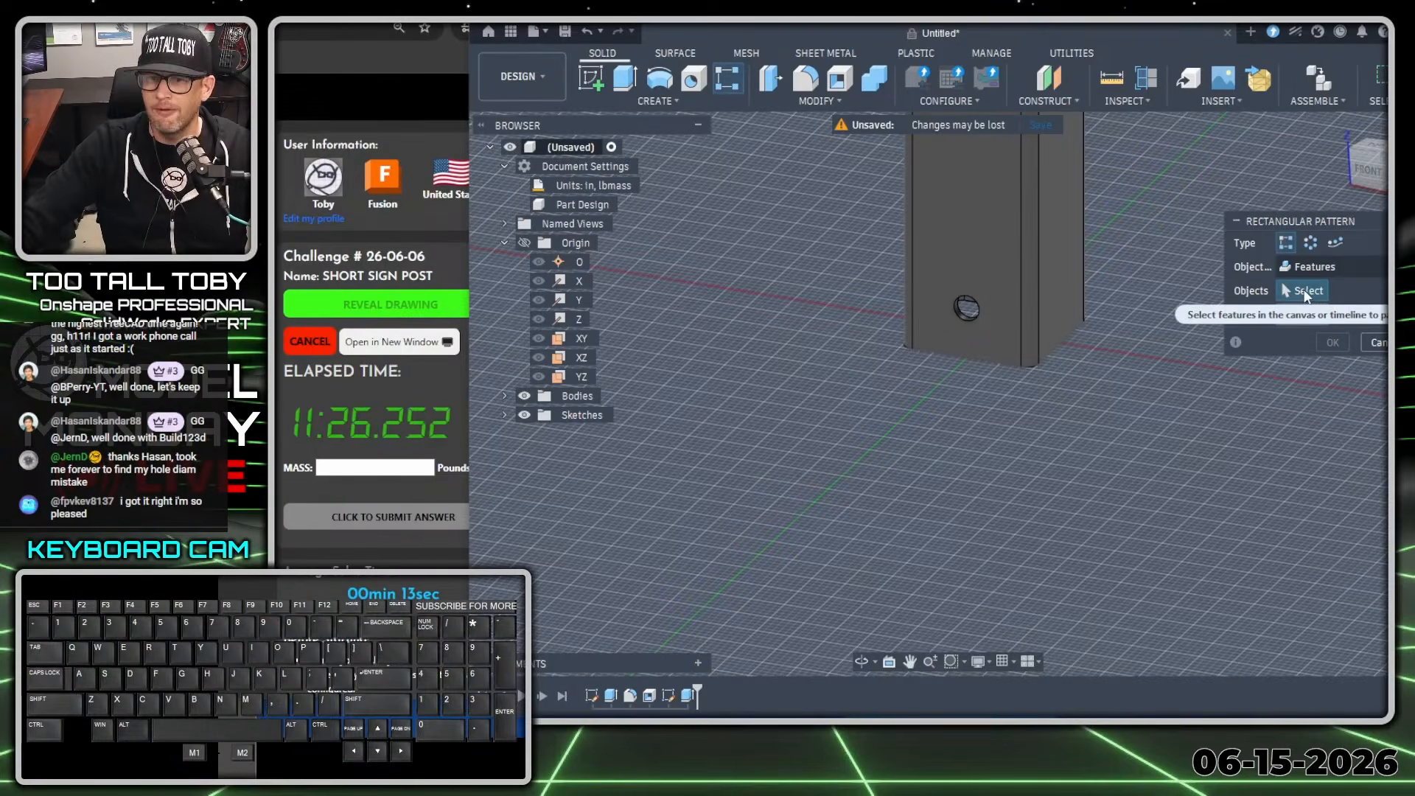
pyautogui.click(965, 322)
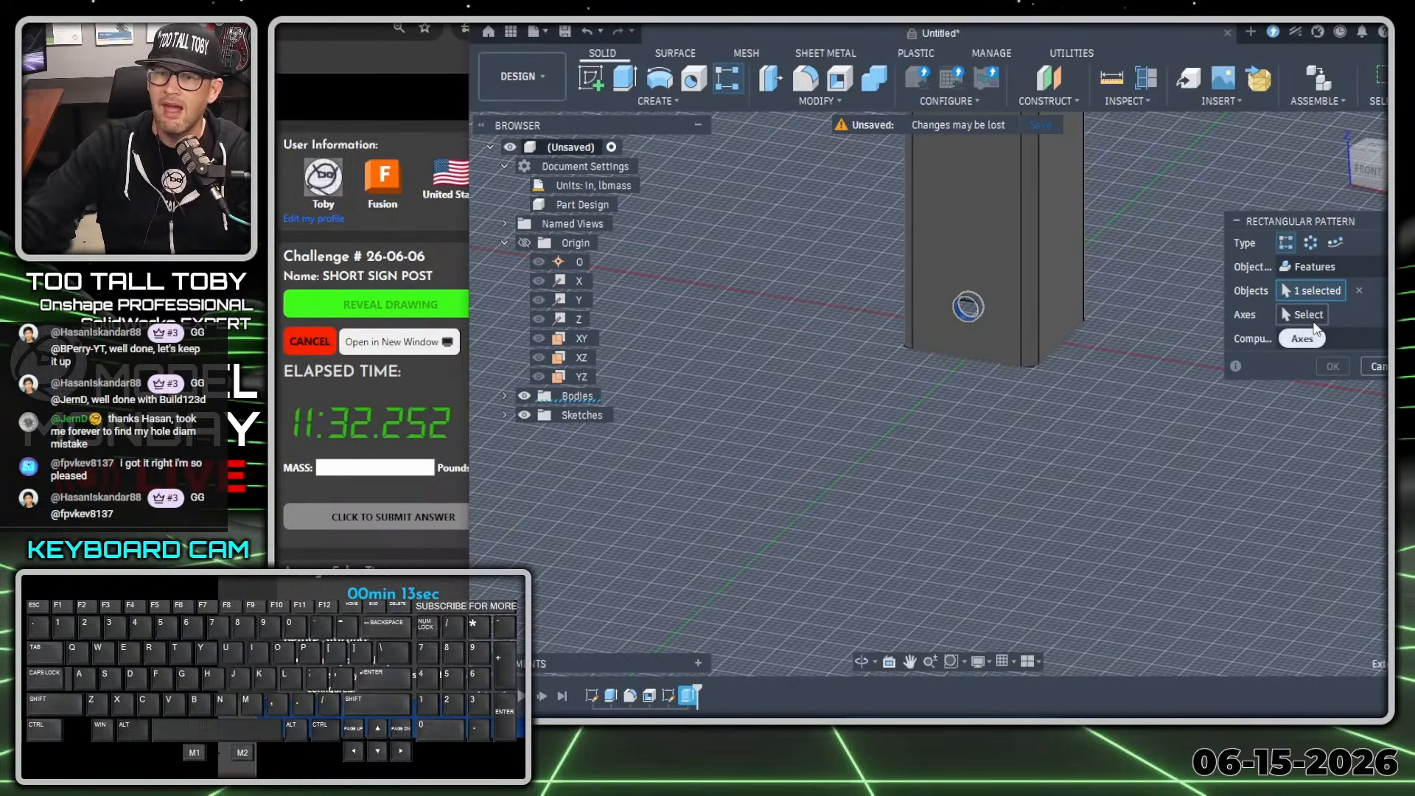
pyautogui.click(1304, 317)
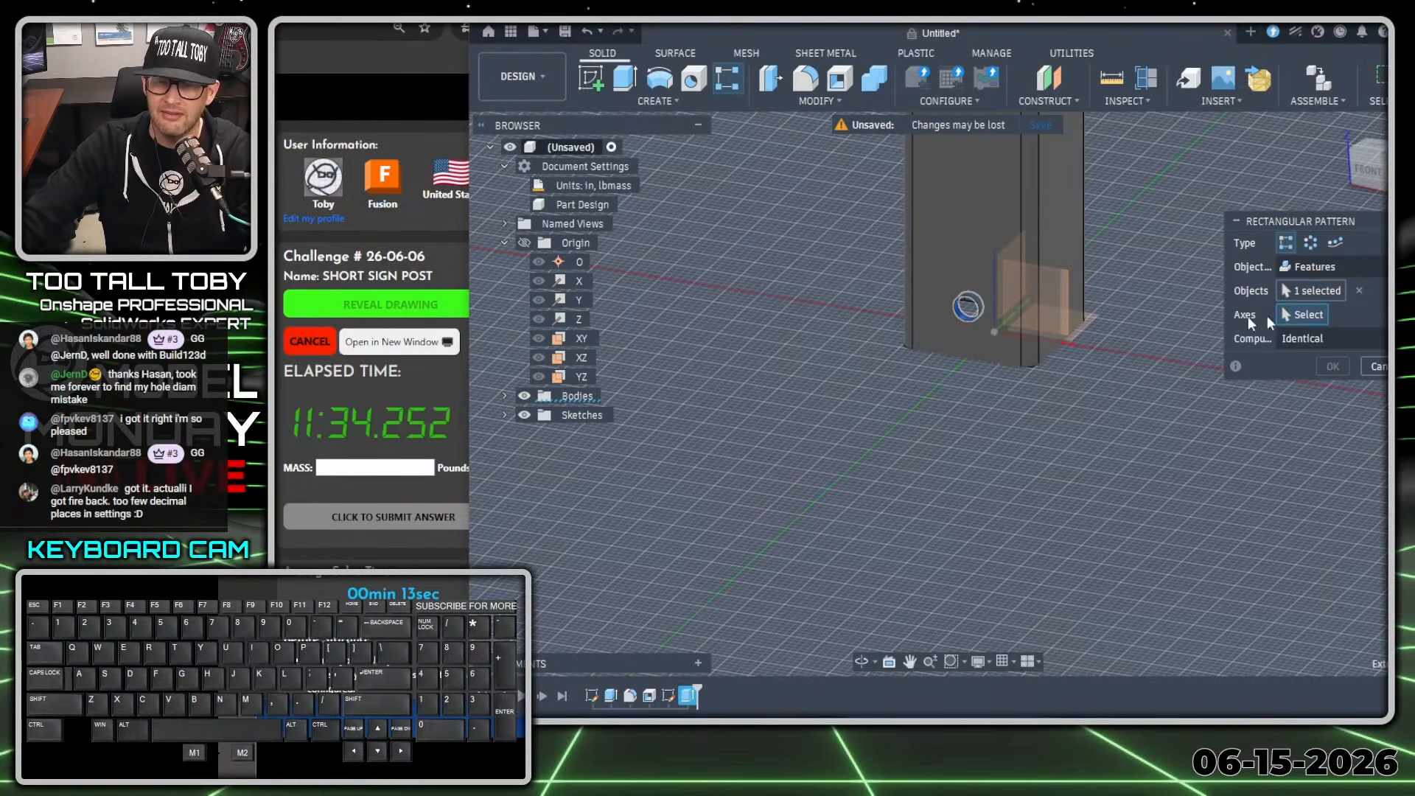
pyautogui.click(995, 302)
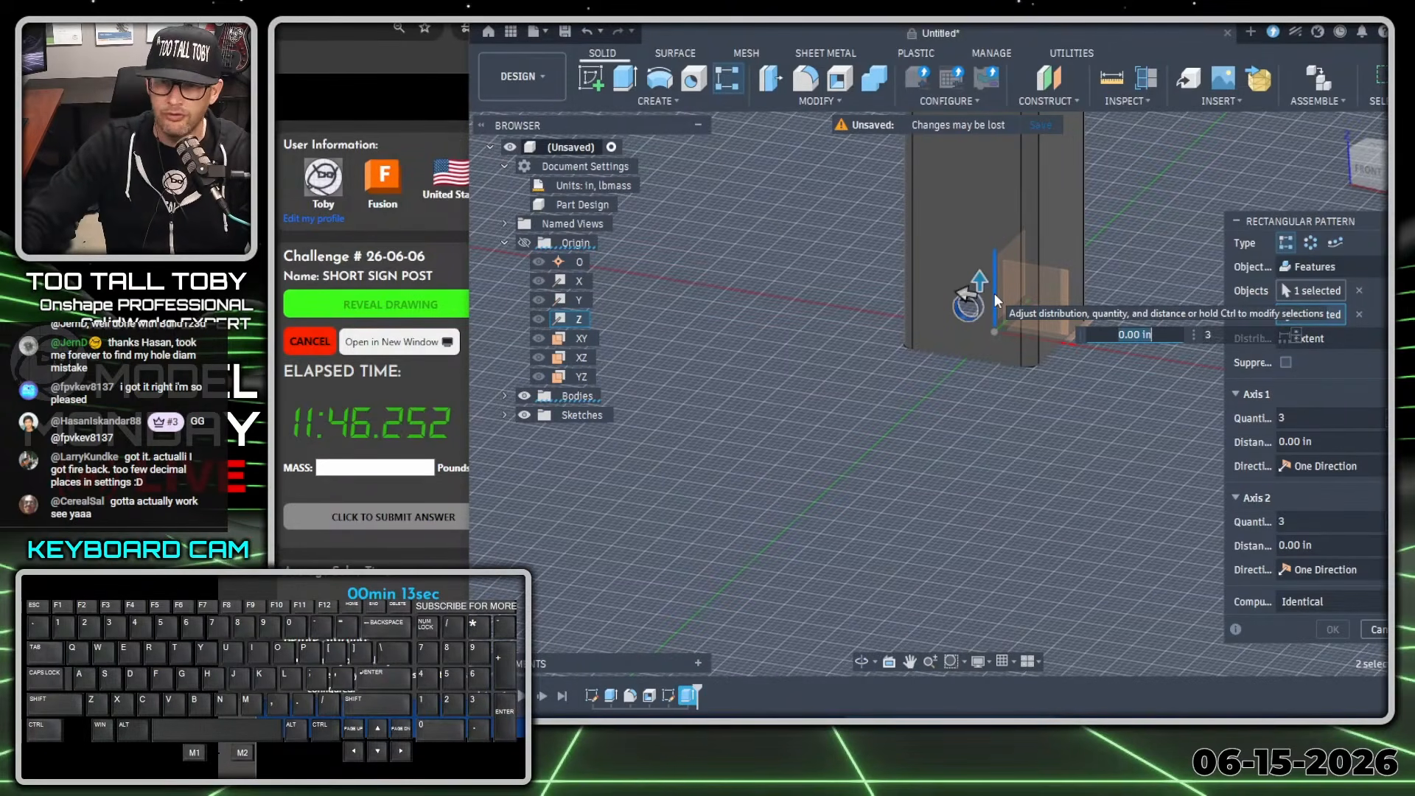
# Set the pattern's Axis 1 distance to 1 in and raise its quantity to 7.
pyautogui.write('1')
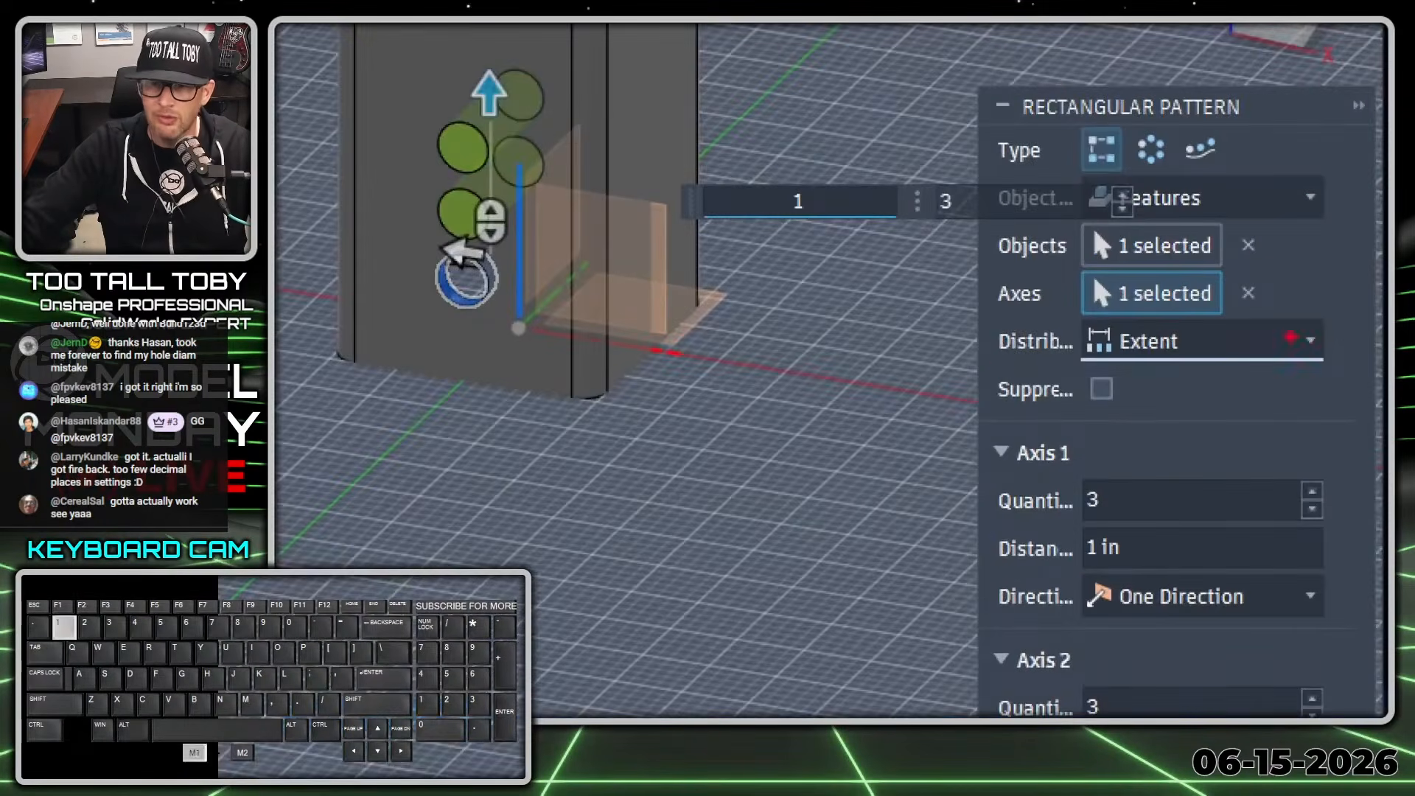
pyautogui.moveTo(1282, 367)
pyautogui.mouseDown()
pyautogui.moveTo(1128, 318)
pyautogui.moveTo(946, 353)
pyautogui.moveTo(1026, 384)
pyautogui.mouseUp()
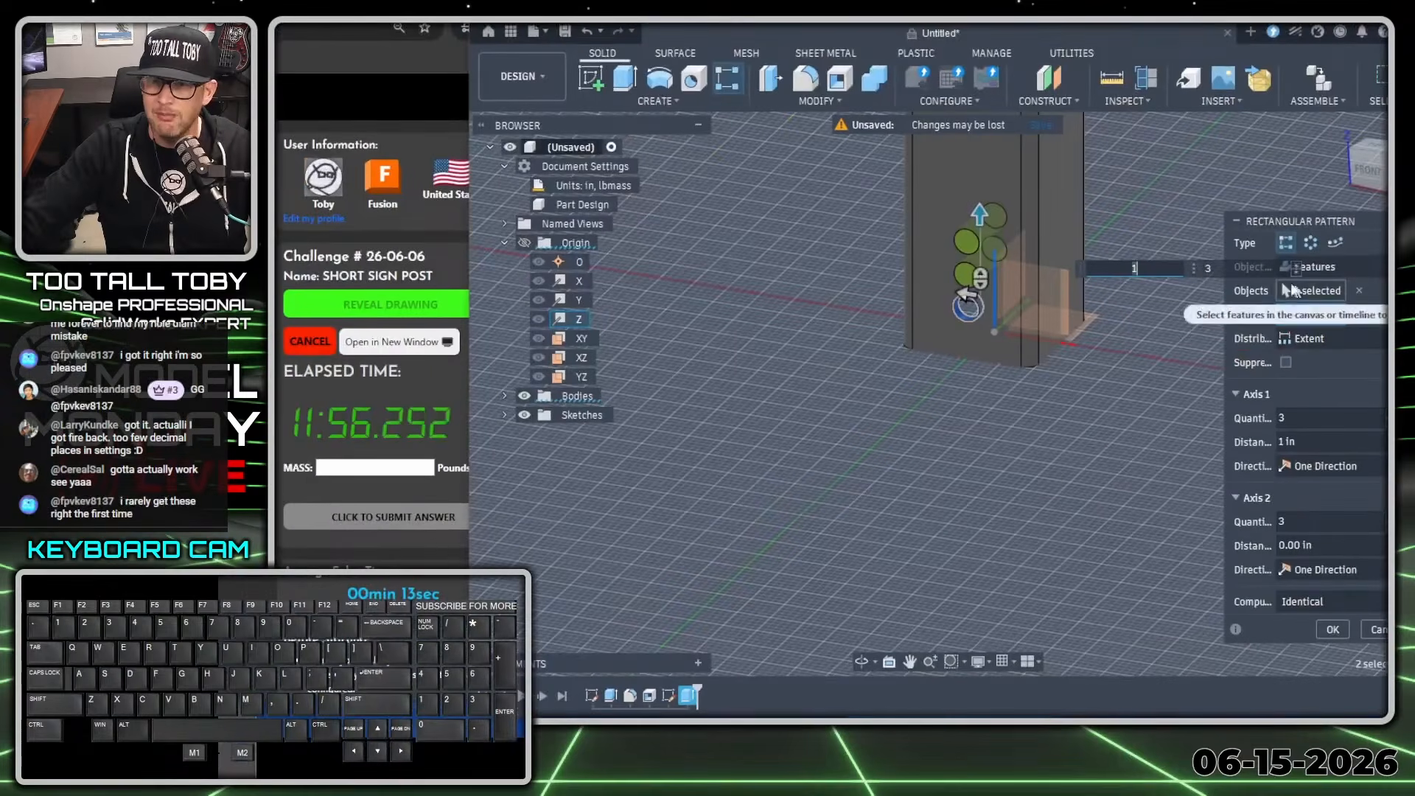
pyautogui.press('Tab')
pyautogui.write('4')
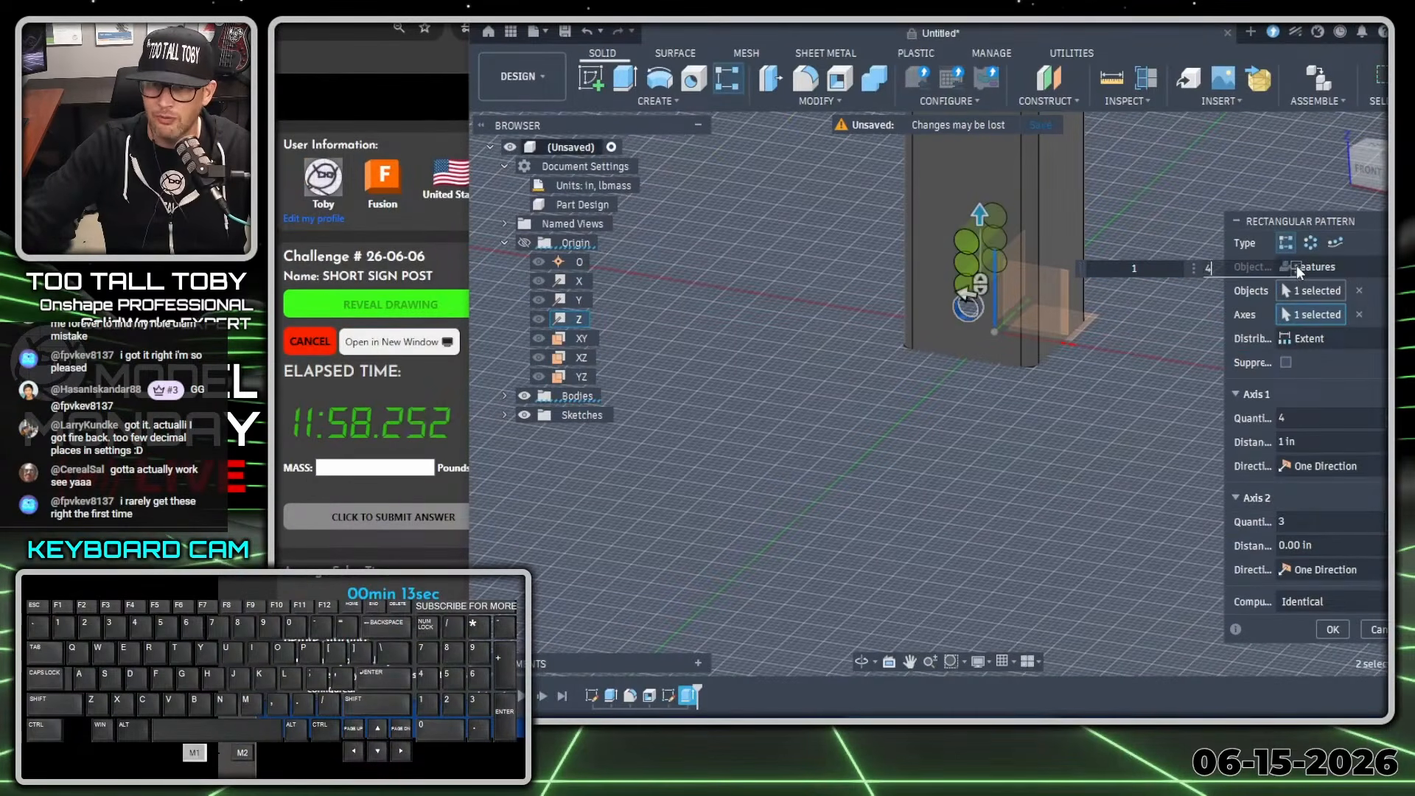
pyautogui.click(1297, 265)
pyautogui.click(1297, 266)
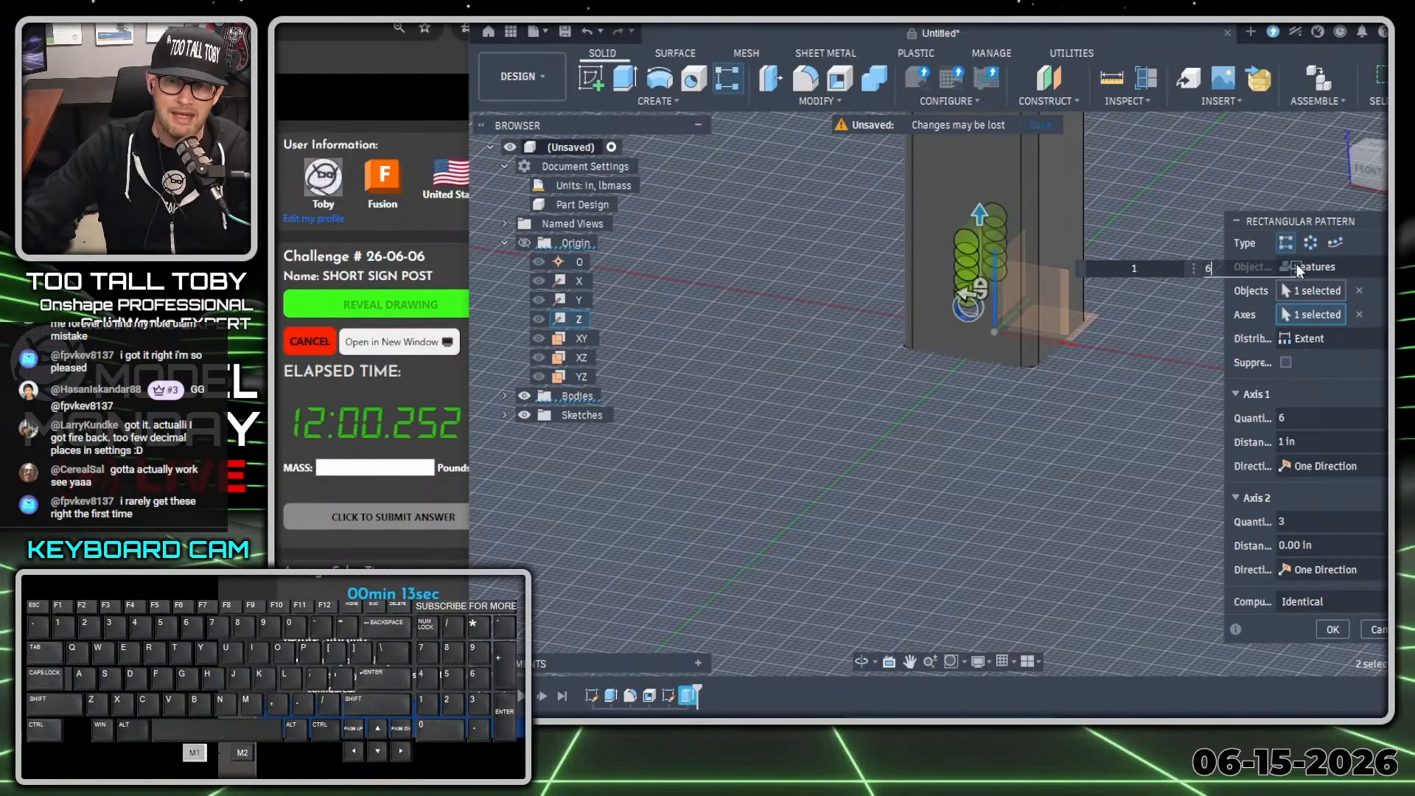
pyautogui.click(1297, 266)
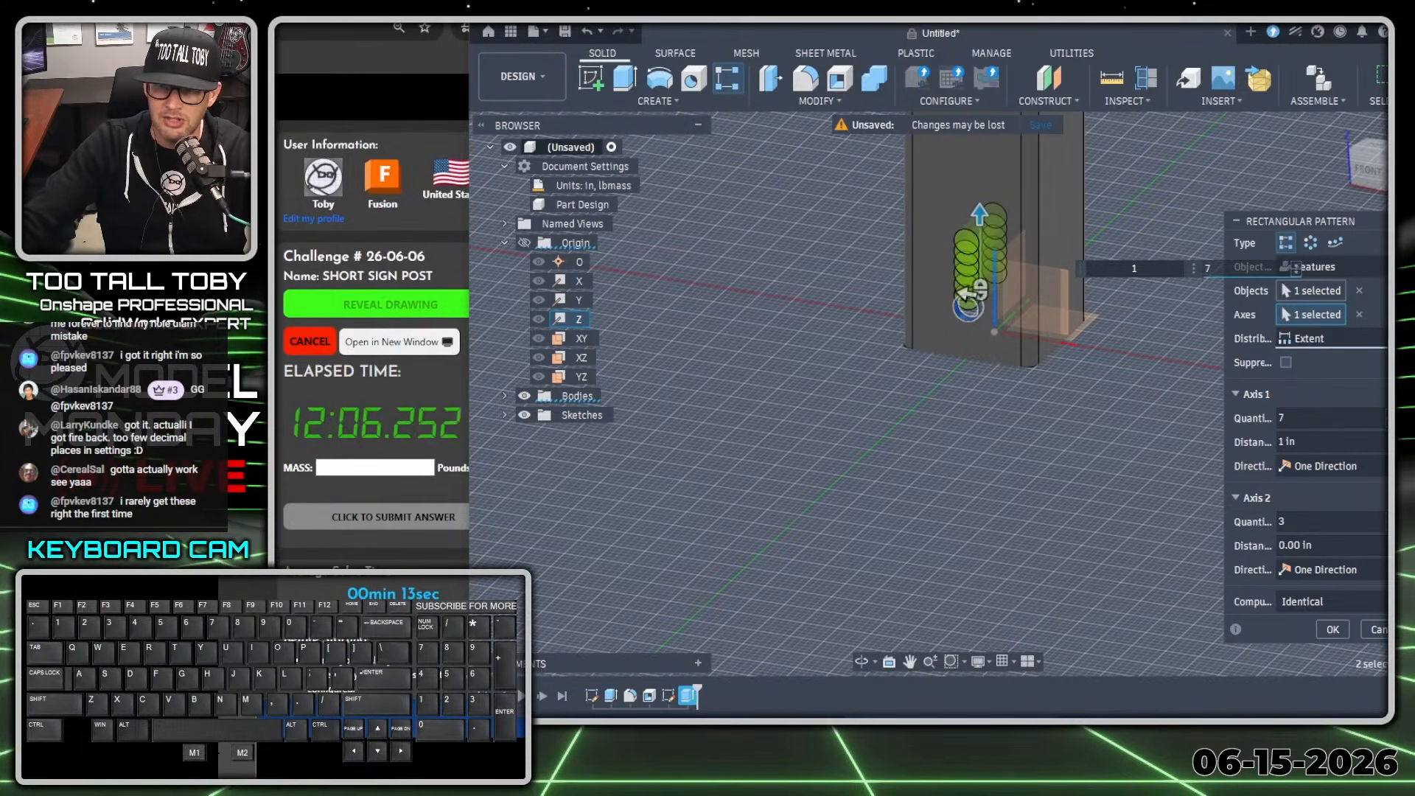
# Change the pattern distribution to Spacing and set a quantity of 10 with 1 in between holes along the Z axis.
pyautogui.click(1318, 391)
pyautogui.scroll(-5, 1113, 421)
pyautogui.keyDown('ctrl'); pyautogui.moveTo(1120, 410); pyautogui.dragTo(866, 582, button='middle'); pyautogui.keyUp('ctrl')
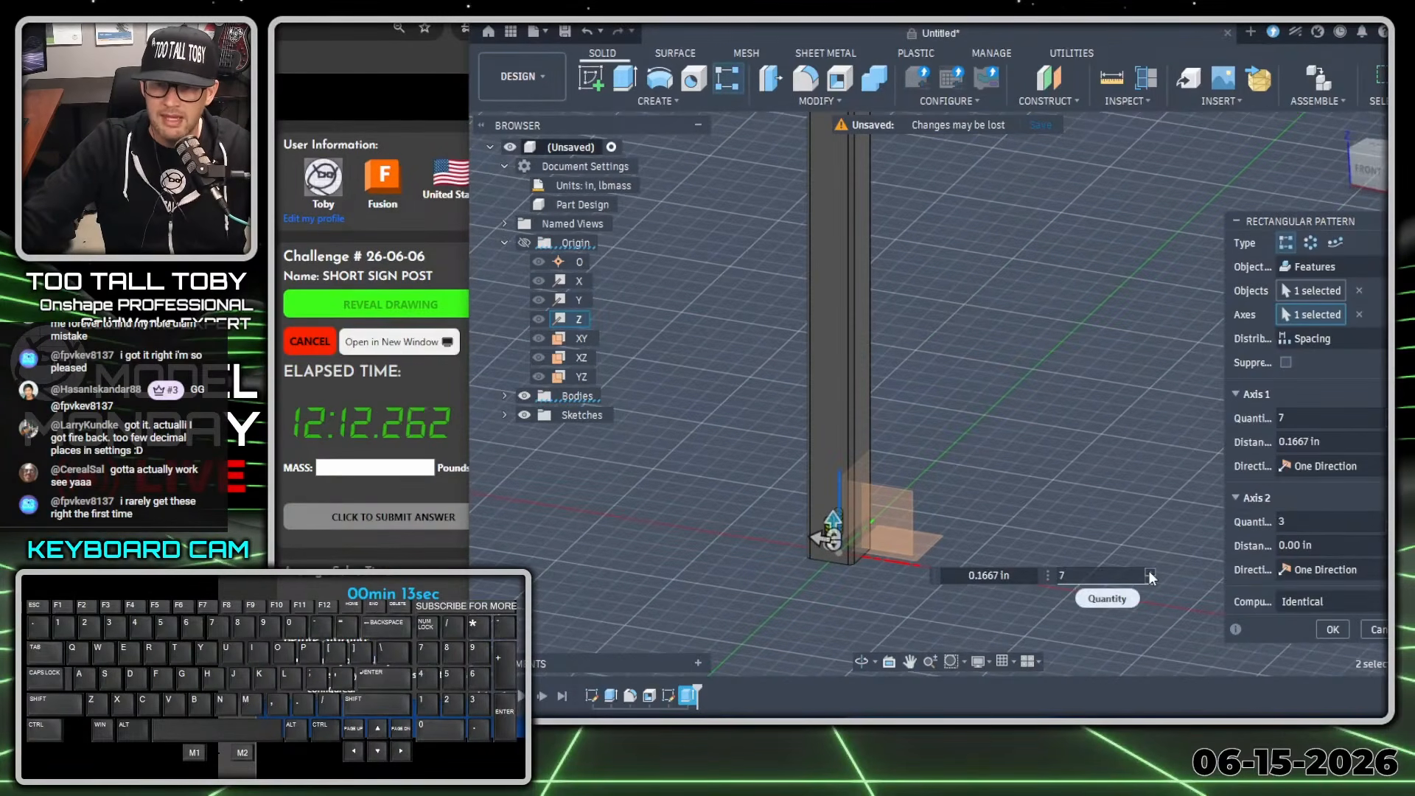
pyautogui.click(1150, 574)
pyautogui.click(1150, 574)
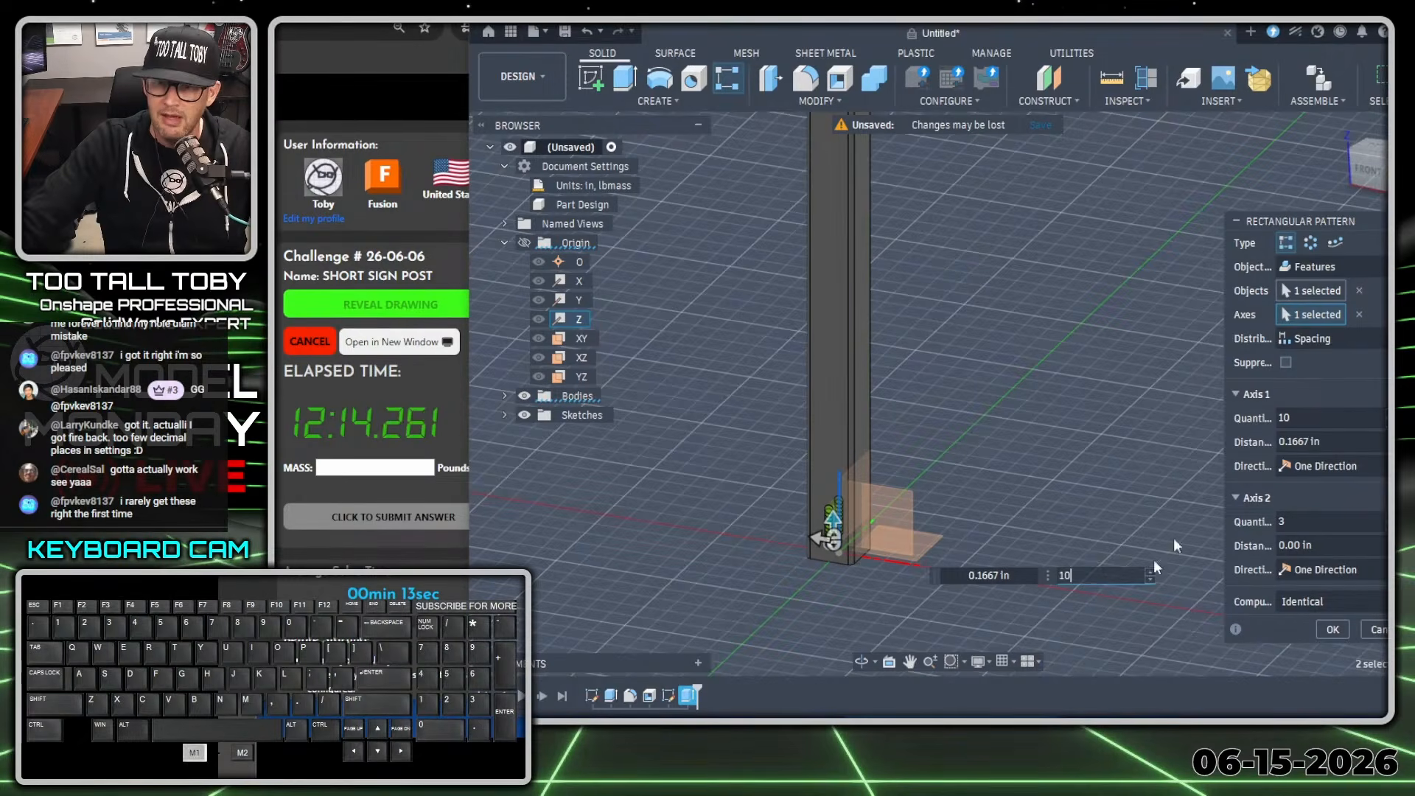
pyautogui.click(1006, 574)
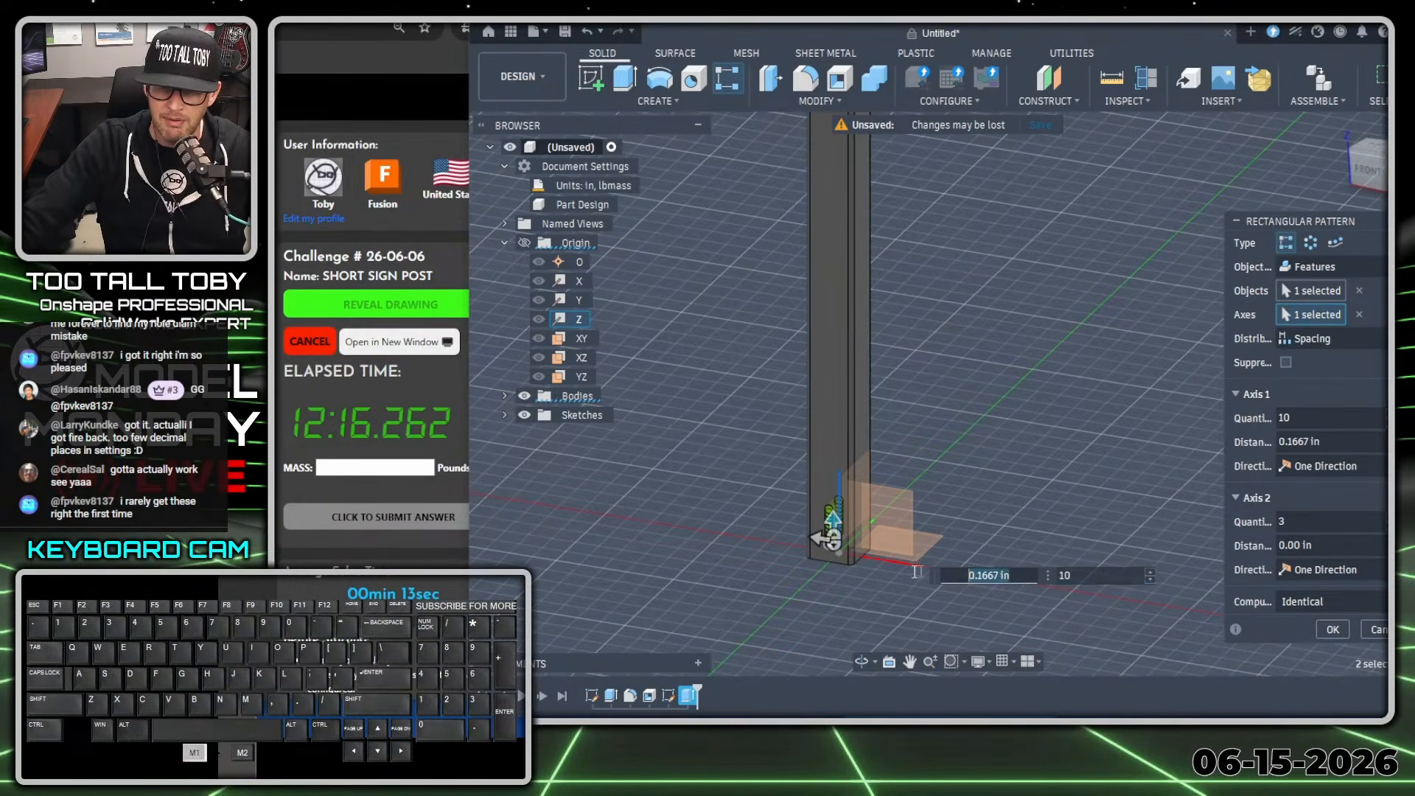
pyautogui.write('1')
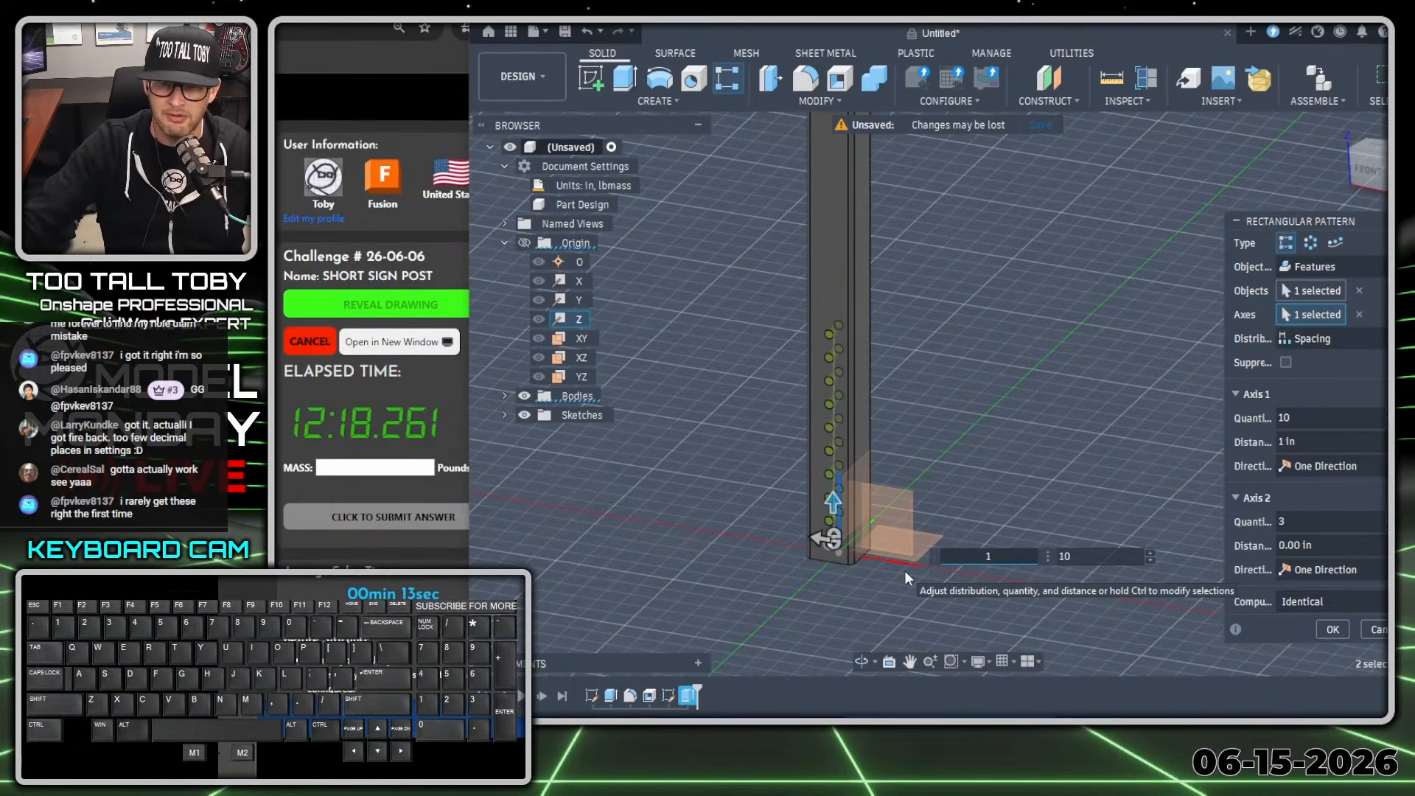
# Raise the Axis 1 quantity to 47 so the holes run toward the post's upper end.
pyautogui.click(1150, 552)
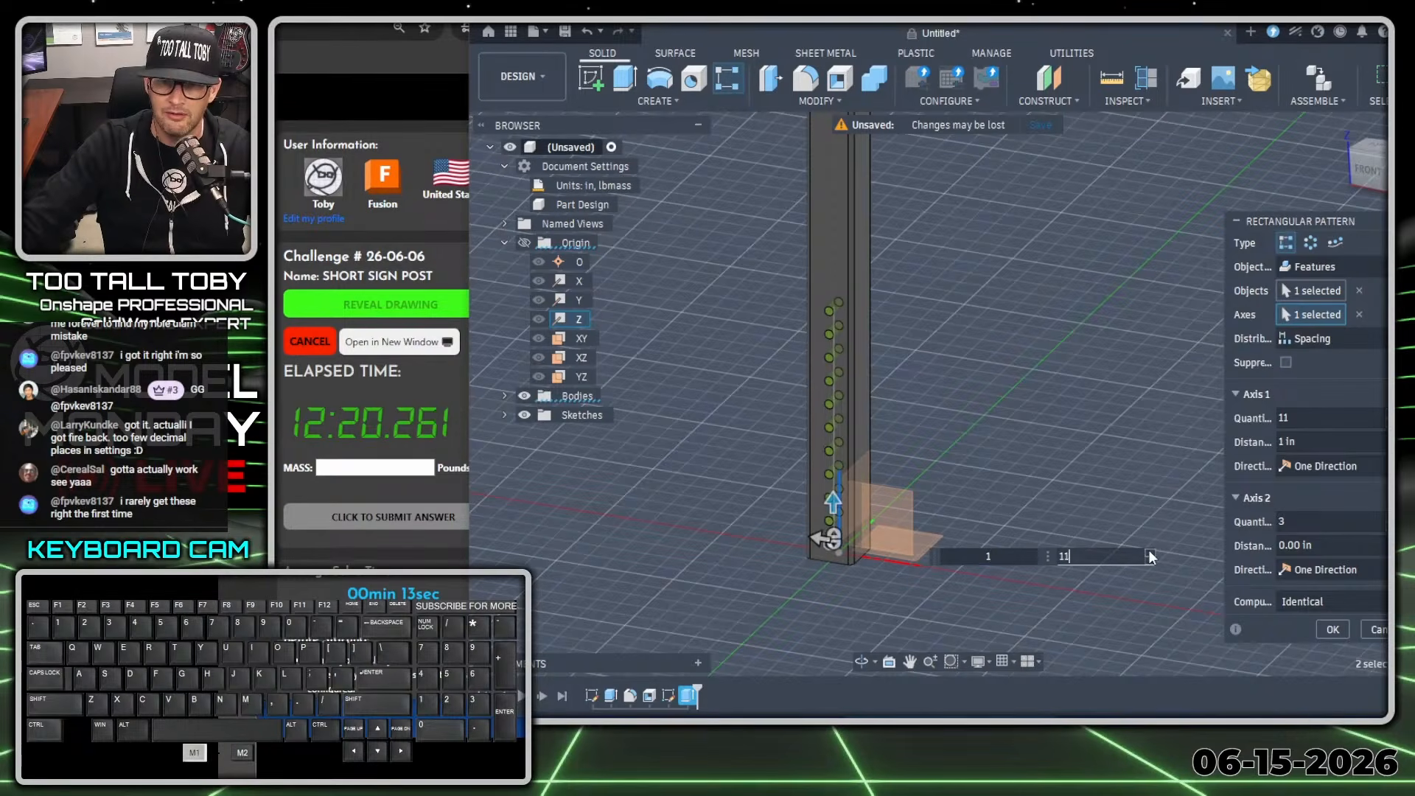
pyautogui.click(1151, 553)
pyautogui.click(1151, 552)
pyautogui.scroll(-2, 1013, 231)
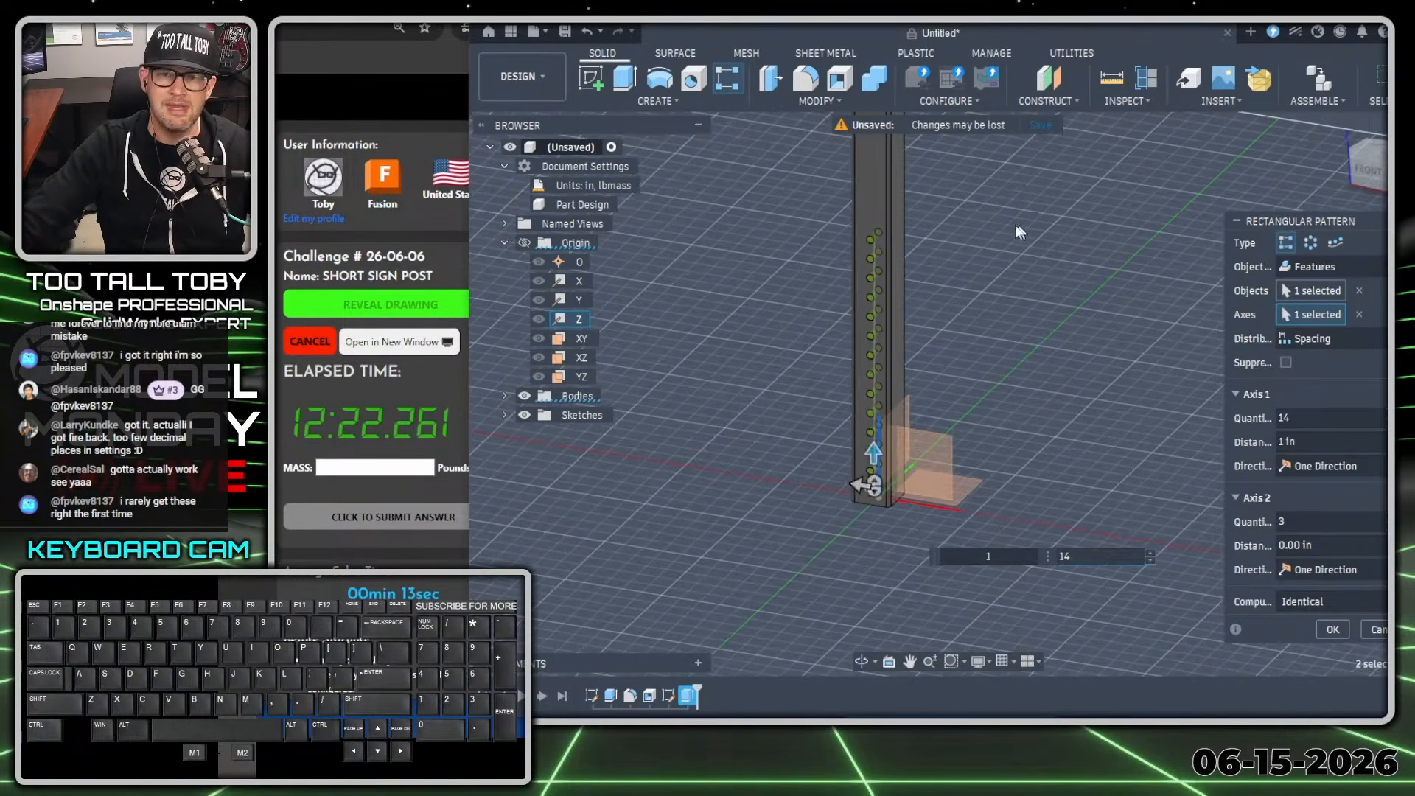
pyautogui.moveTo(997, 230); pyautogui.dragTo(938, 523, button='middle')
pyautogui.moveTo(970, 291)
pyautogui.mouseDown(button='middle')
pyautogui.moveTo(951, 306)
pyautogui.moveTo(933, 620)
pyautogui.mouseUp(button='middle')
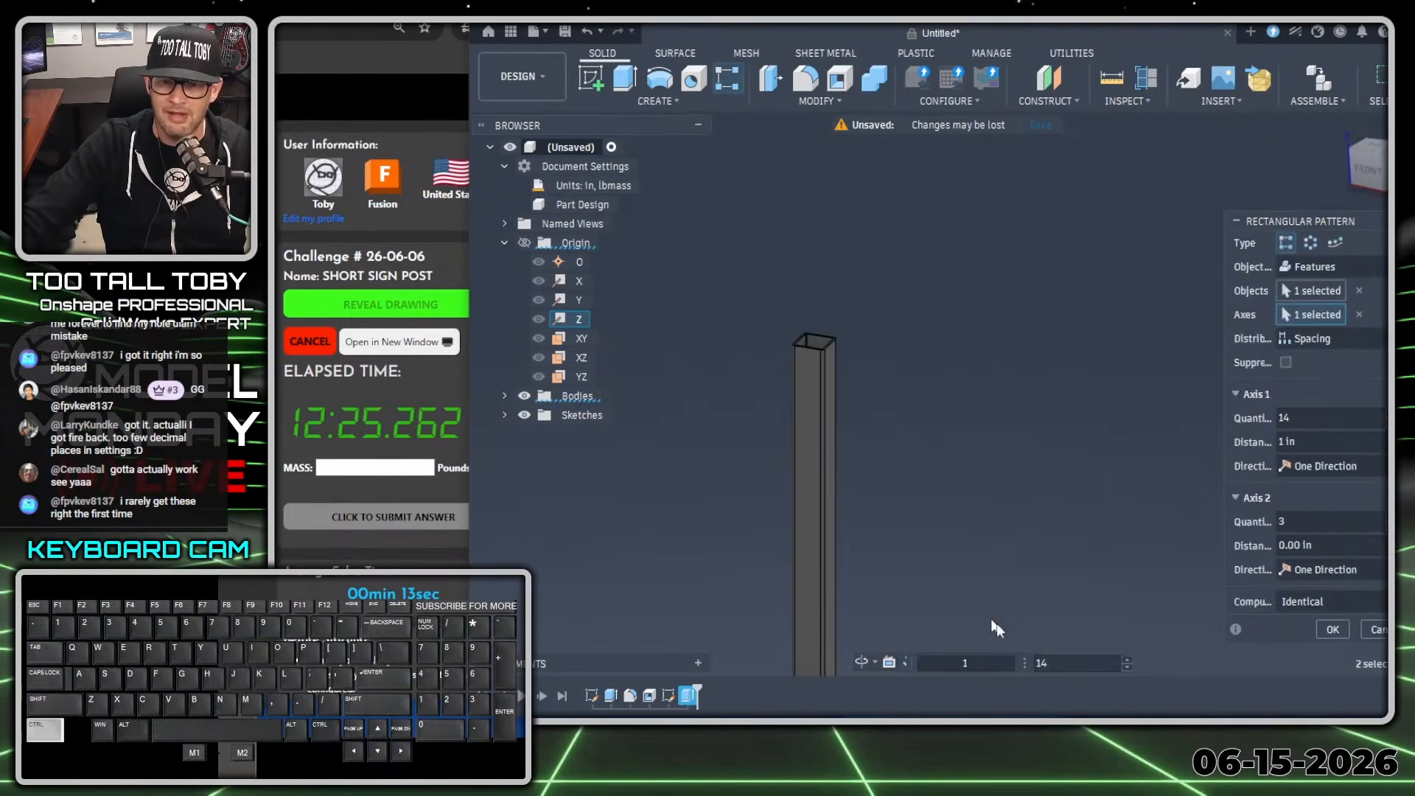
pyautogui.click(1127, 659)
pyautogui.click(1127, 659)
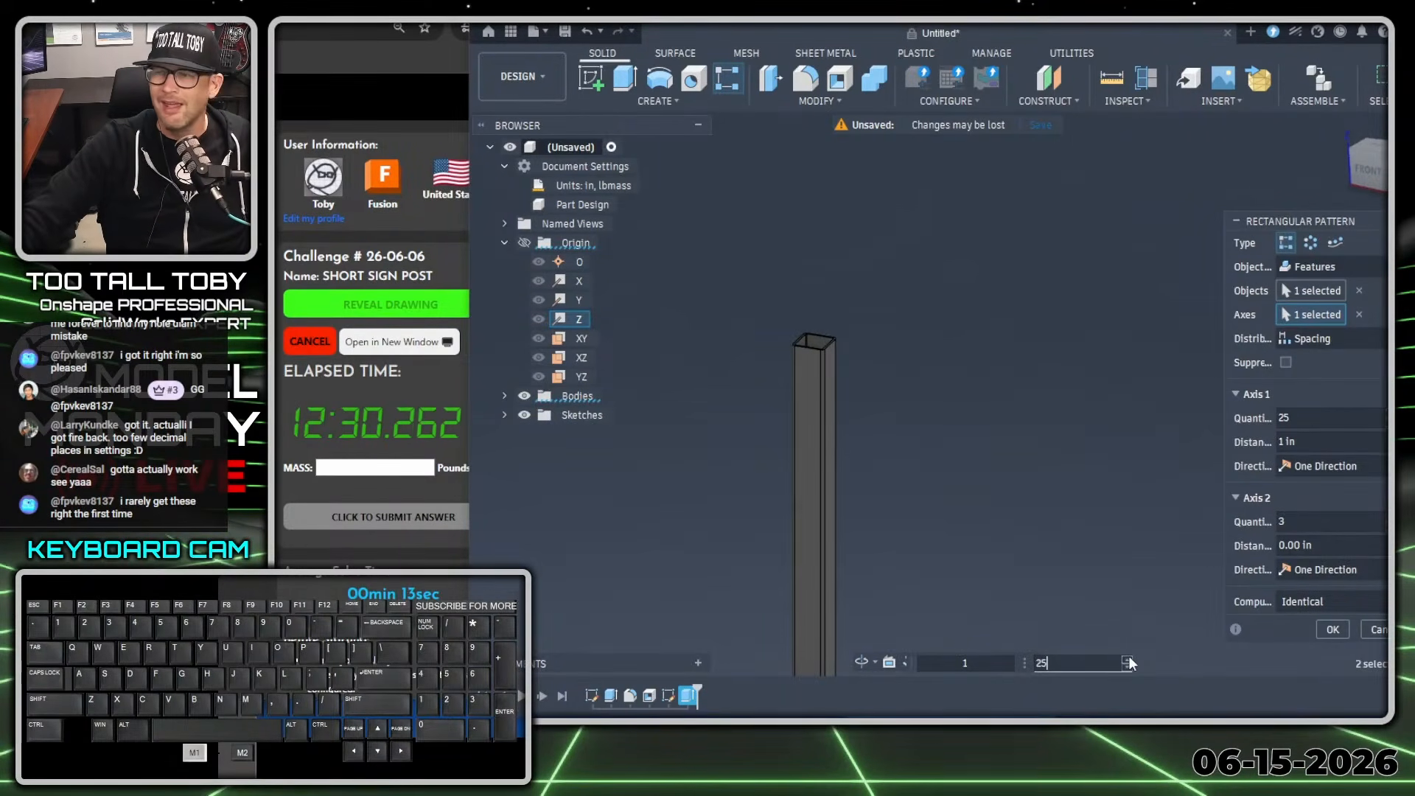
pyautogui.click(1127, 660)
pyautogui.click(1127, 660)
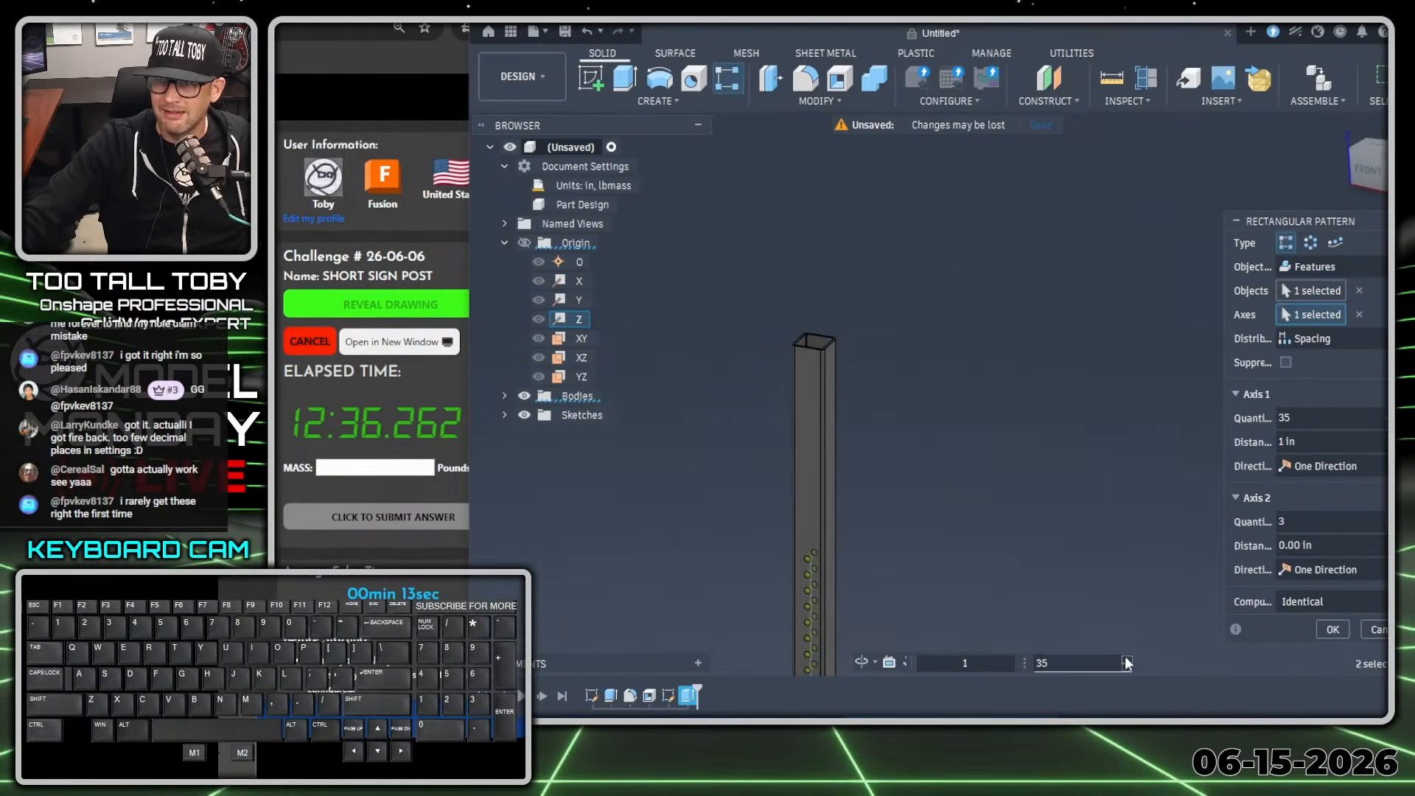
pyautogui.click(1127, 660)
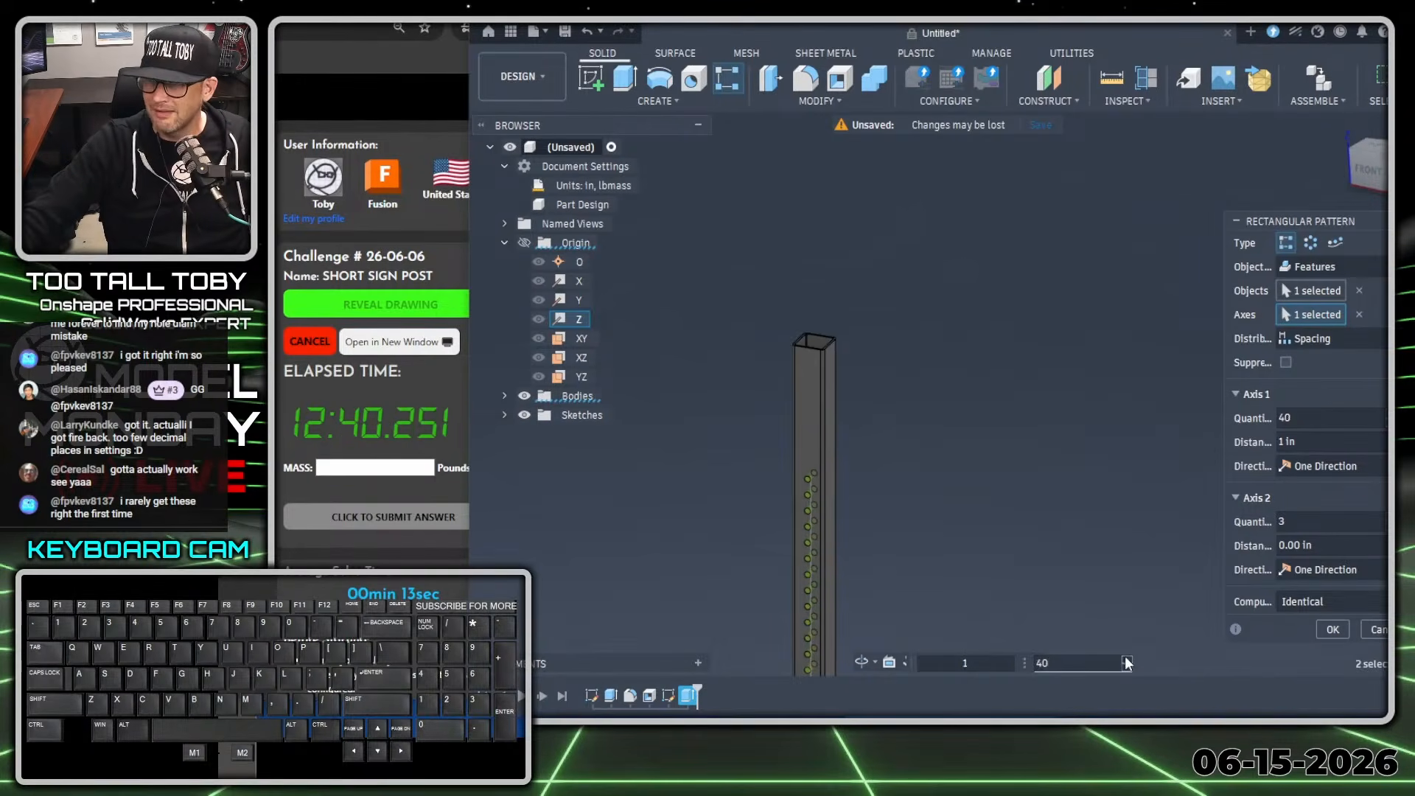
pyautogui.click(1127, 659)
pyautogui.click(1127, 659)
pyautogui.click(1127, 659)
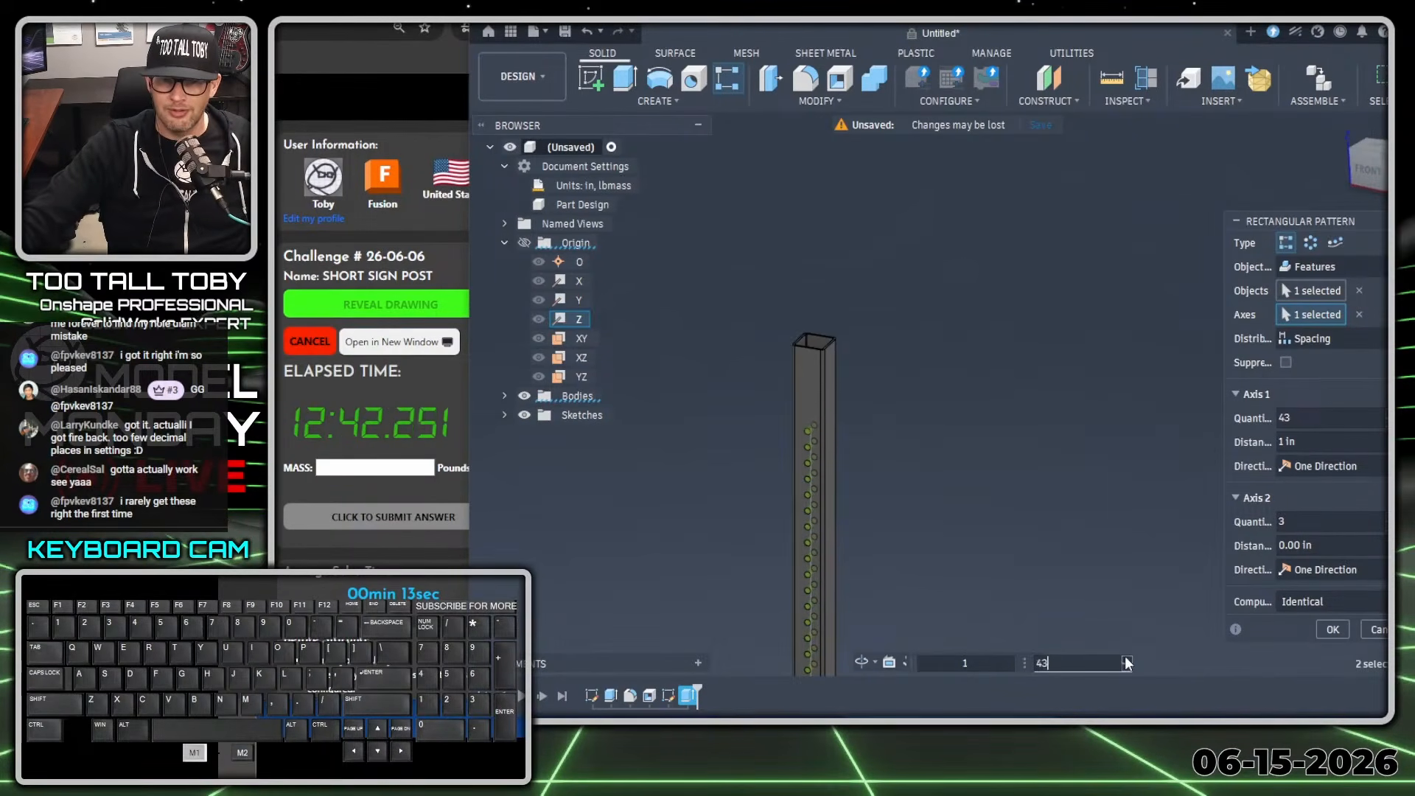
pyautogui.click(1127, 660)
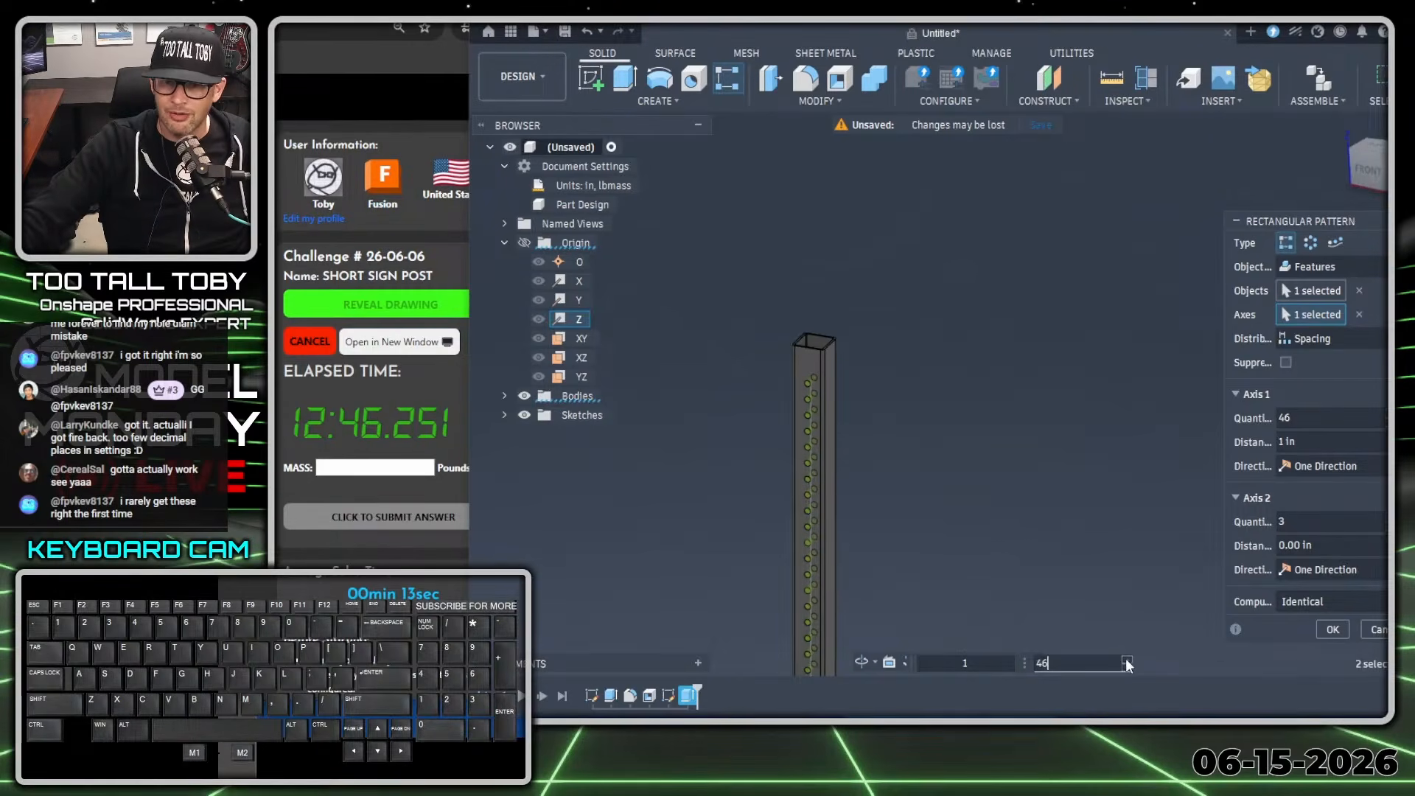
pyautogui.click(1126, 658)
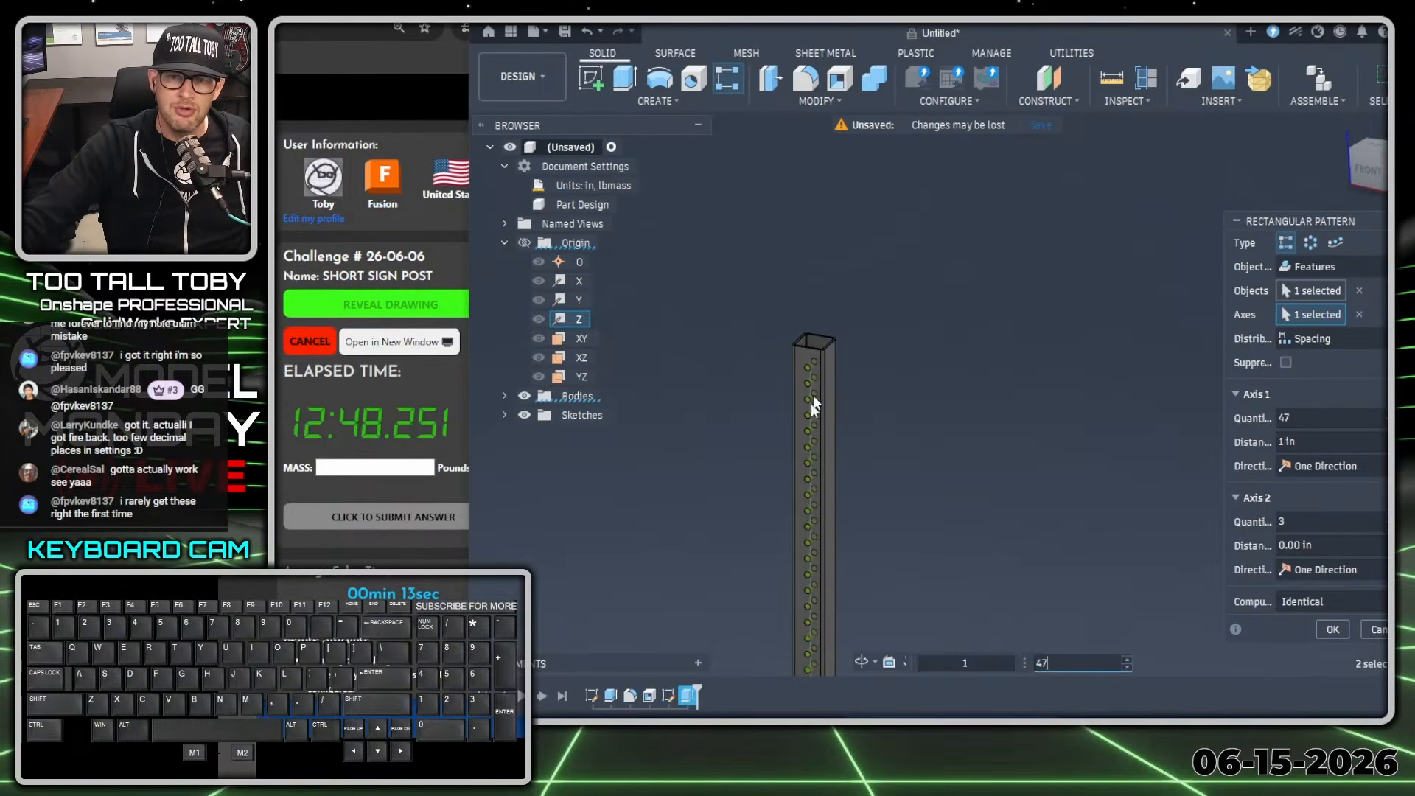
# Check the hole spacing at the post's upper end, set the quantity to 46 and complete the pattern.
pyautogui.scroll(5, 831, 388)
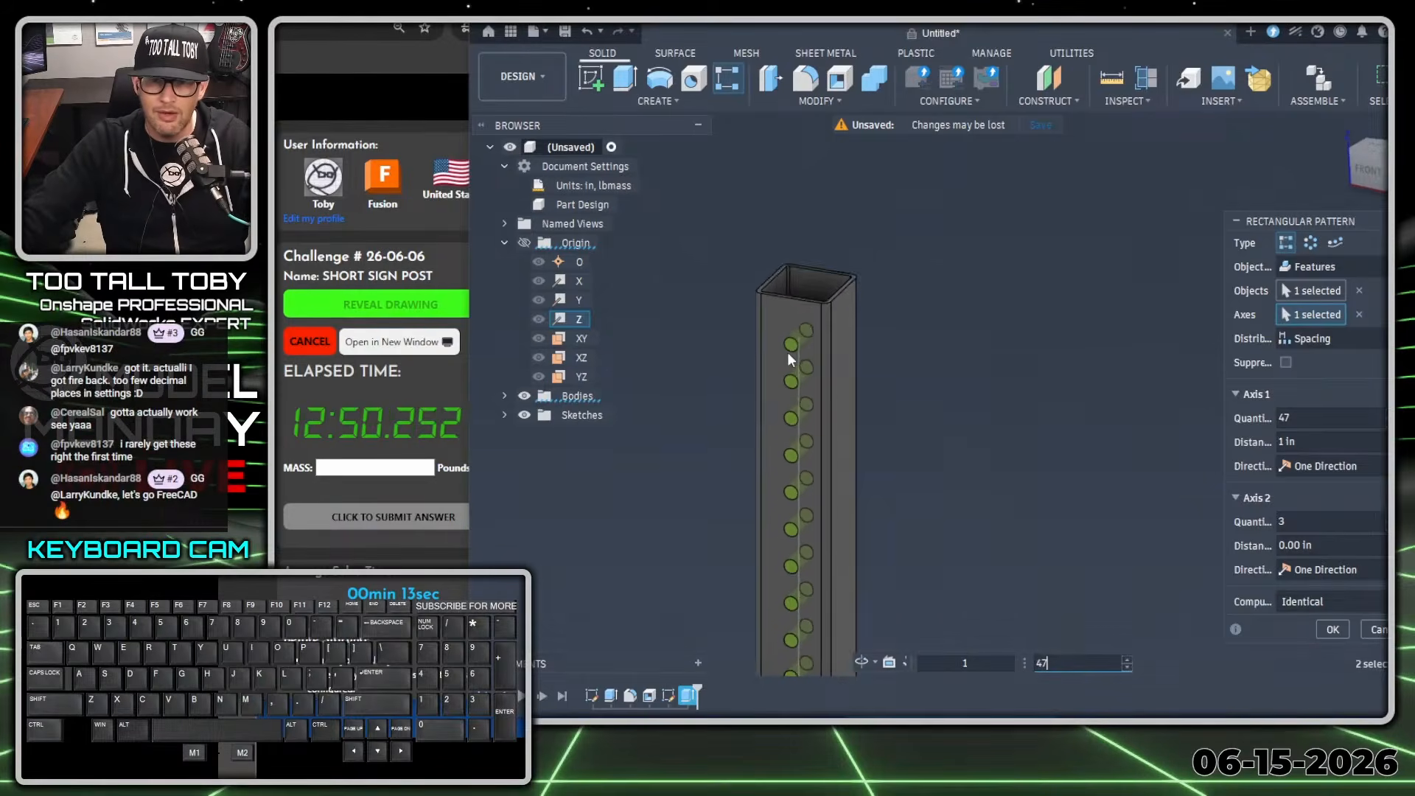
pyautogui.moveTo(793, 197); pyautogui.dragTo(787, 372)
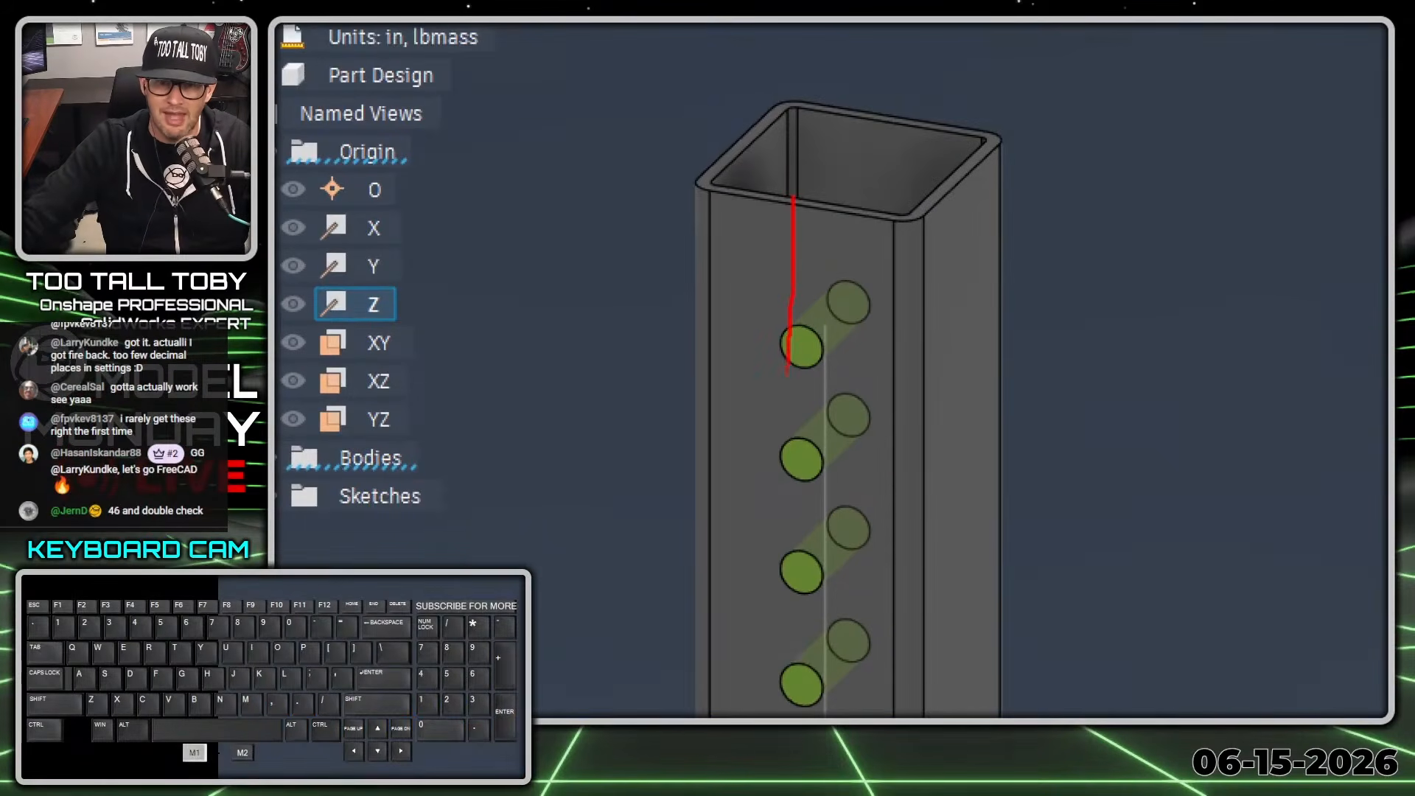
pyautogui.moveTo(792, 481); pyautogui.dragTo(813, 283)
pyautogui.moveTo(805, 199); pyautogui.dragTo(794, 197)
pyautogui.hotkey('alt', '1')
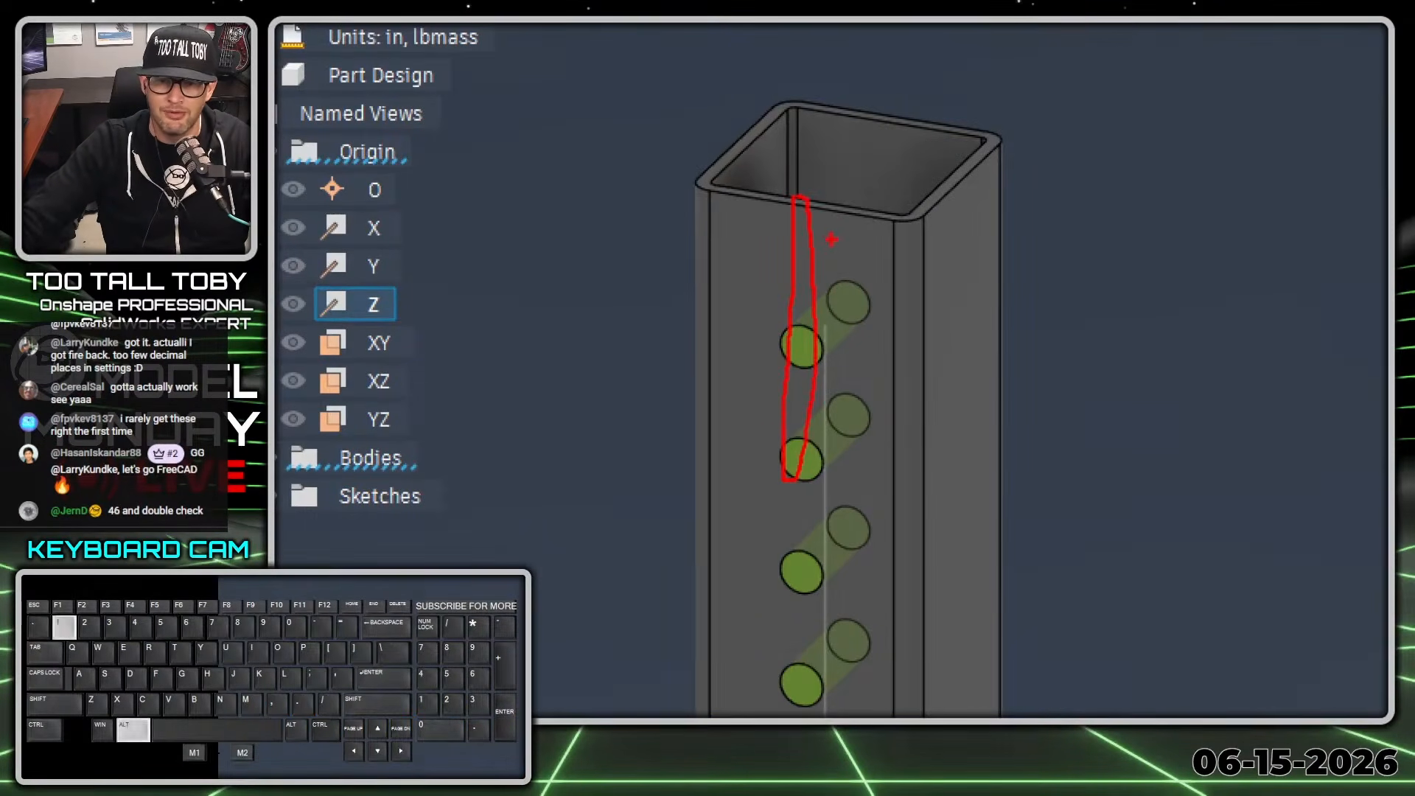
pyautogui.click(1124, 667)
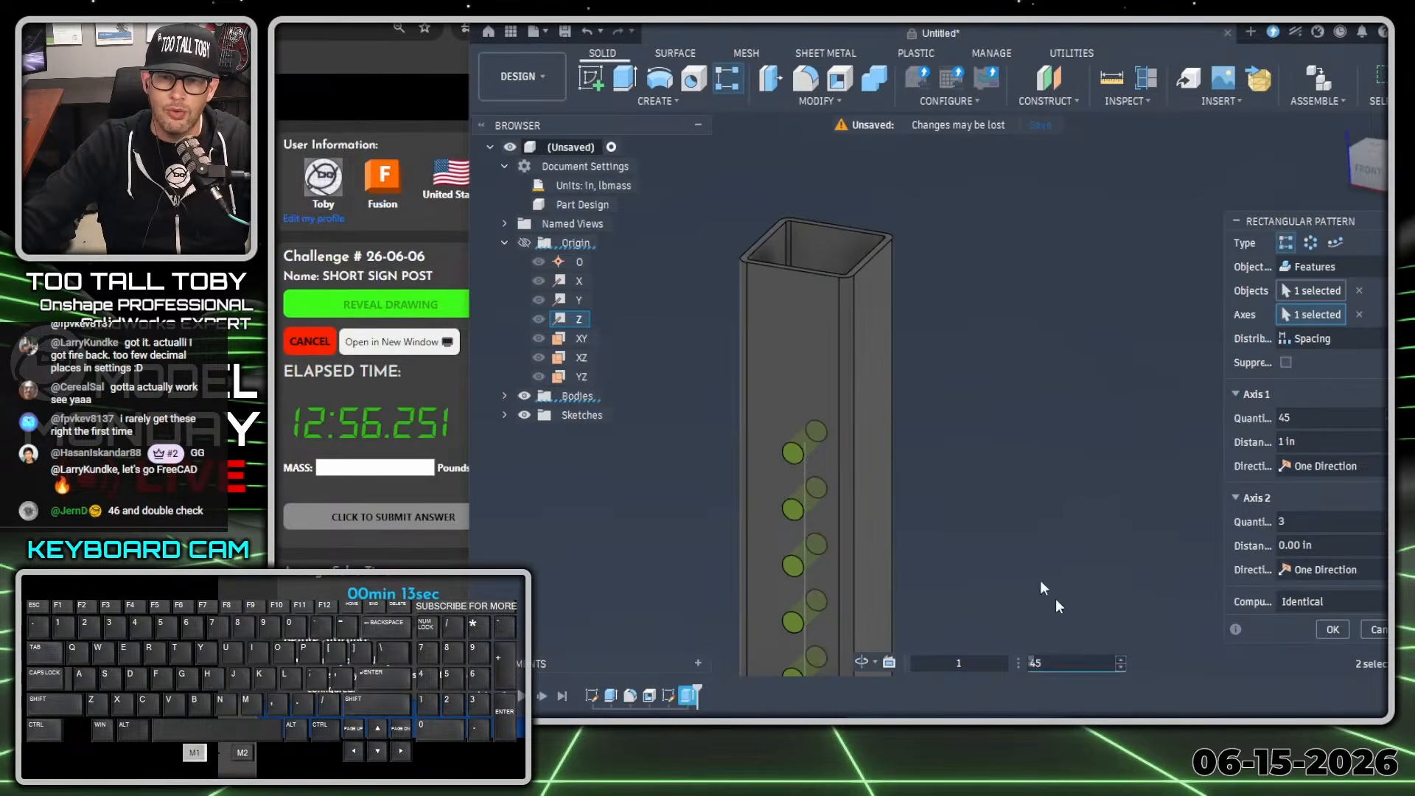
pyautogui.hotkey('alt', '1')
pyautogui.moveTo(744, 183); pyautogui.dragTo(749, 221)
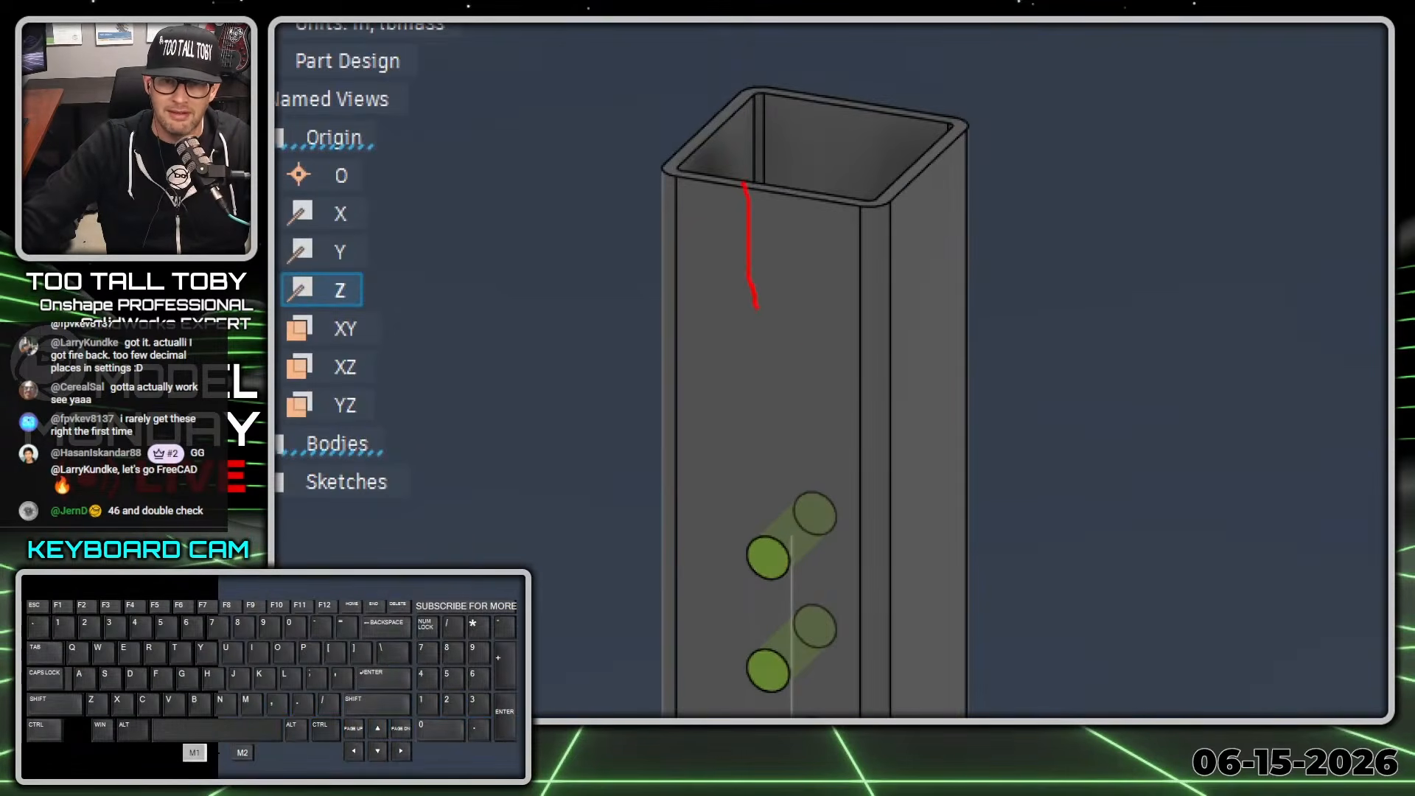
pyautogui.hotkey('alt', '1')
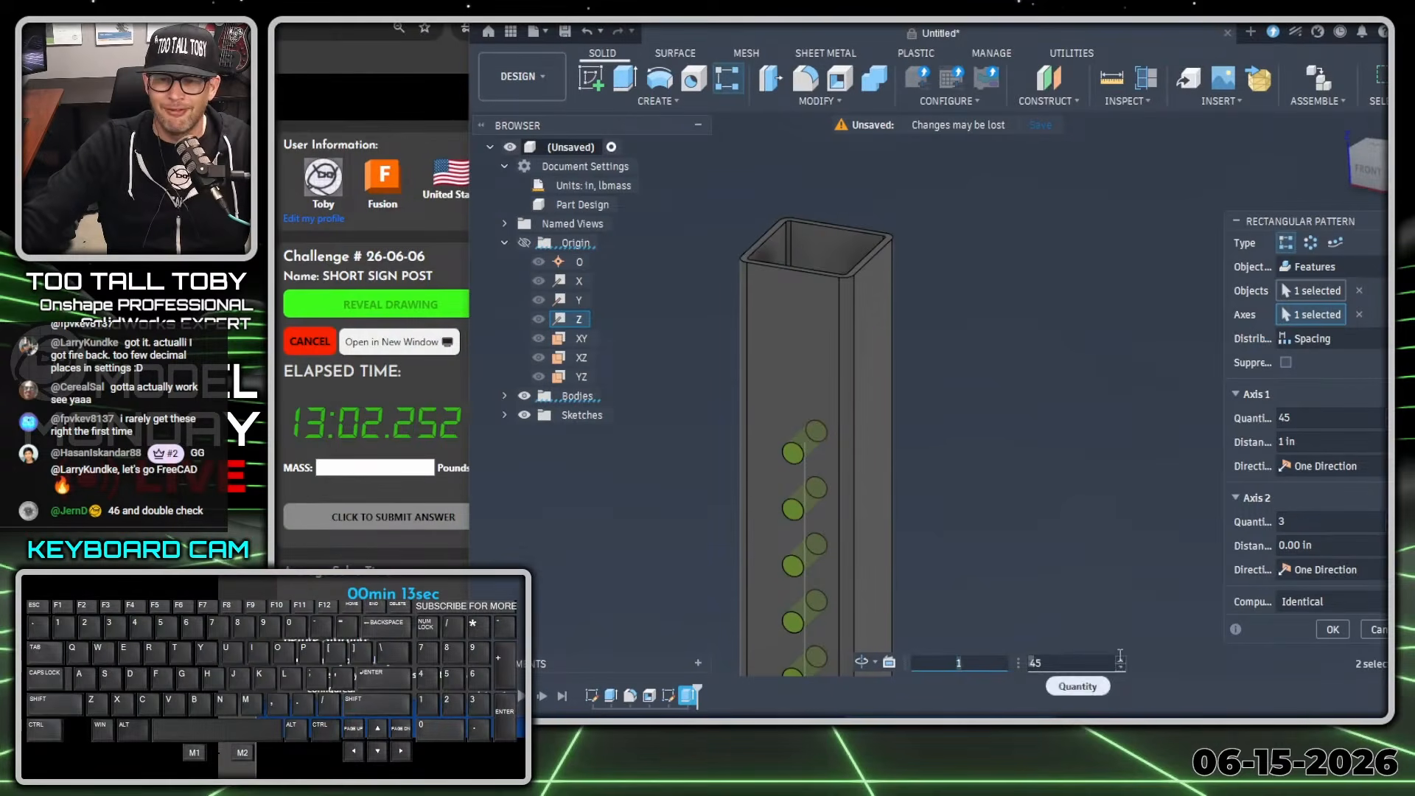
pyautogui.click(1120, 660)
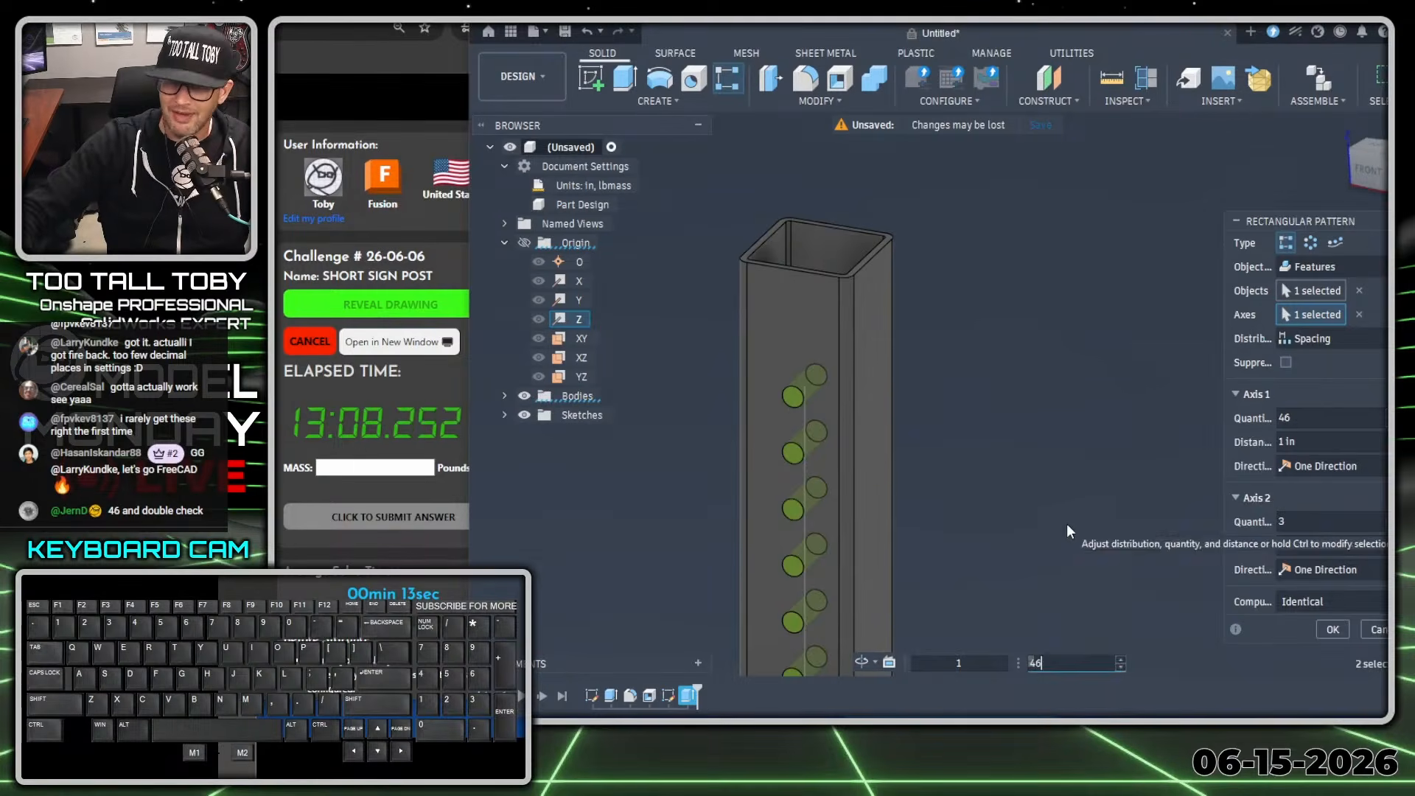
pyautogui.press('Return')
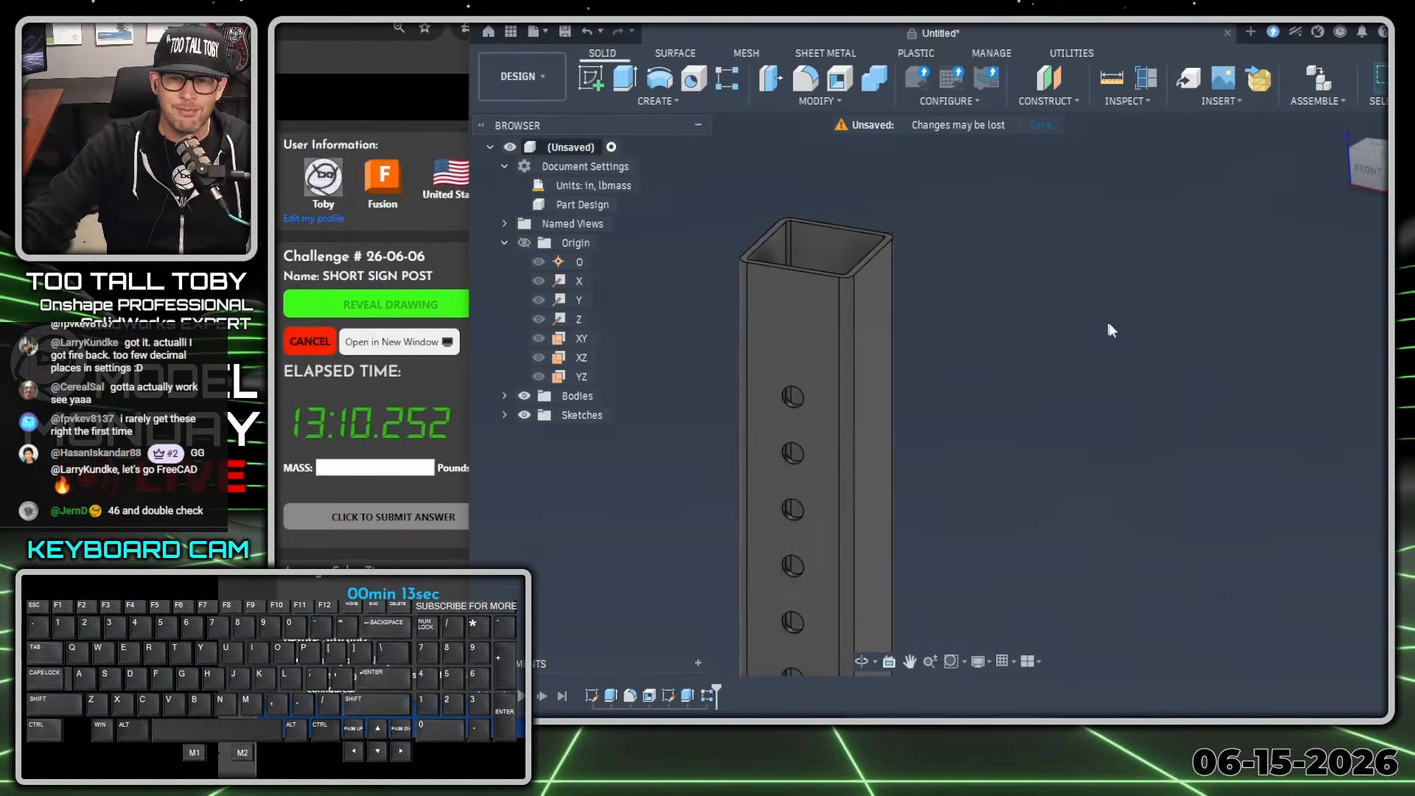
# Start a sketch on the front face of the post that carries the row of holes.
pyautogui.click(794, 314)
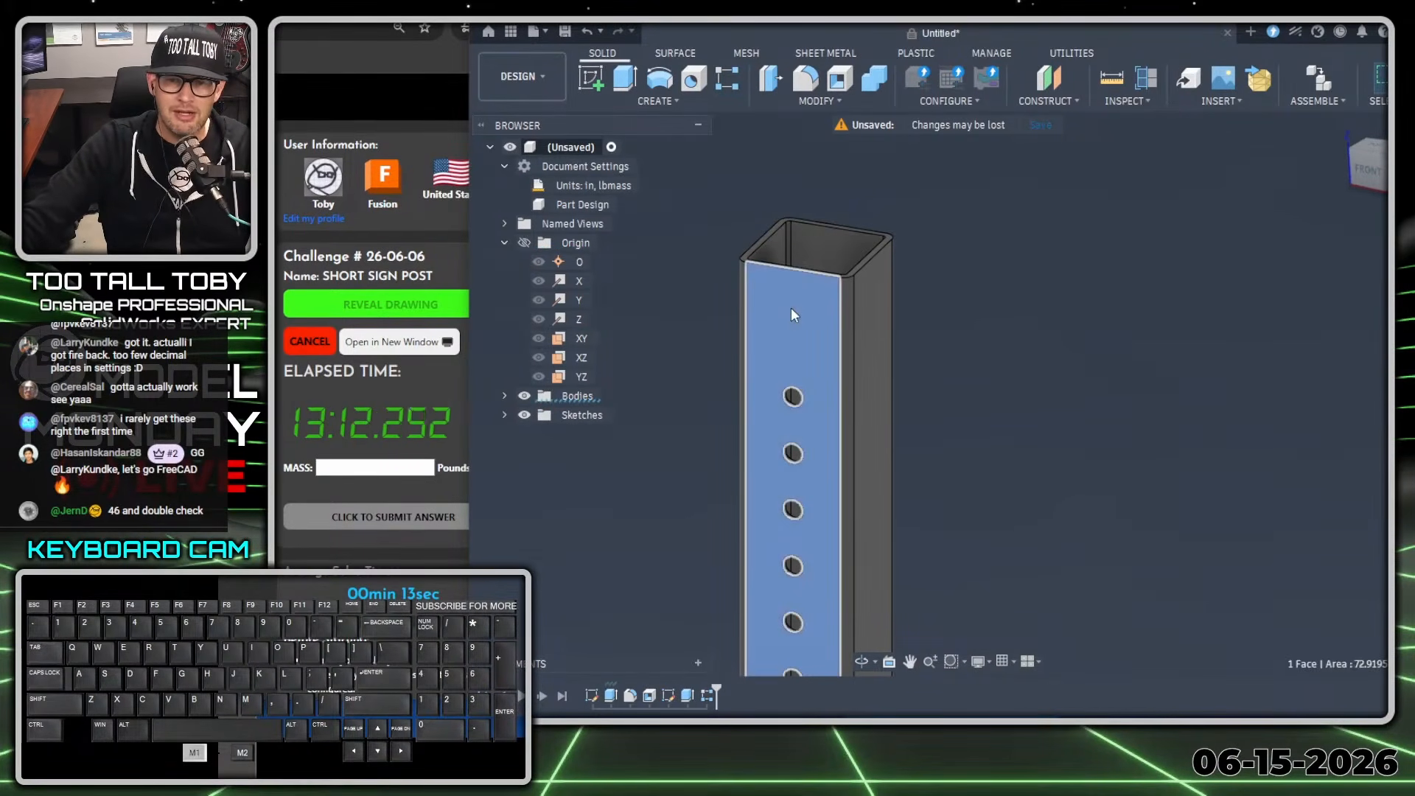
pyautogui.press('s')
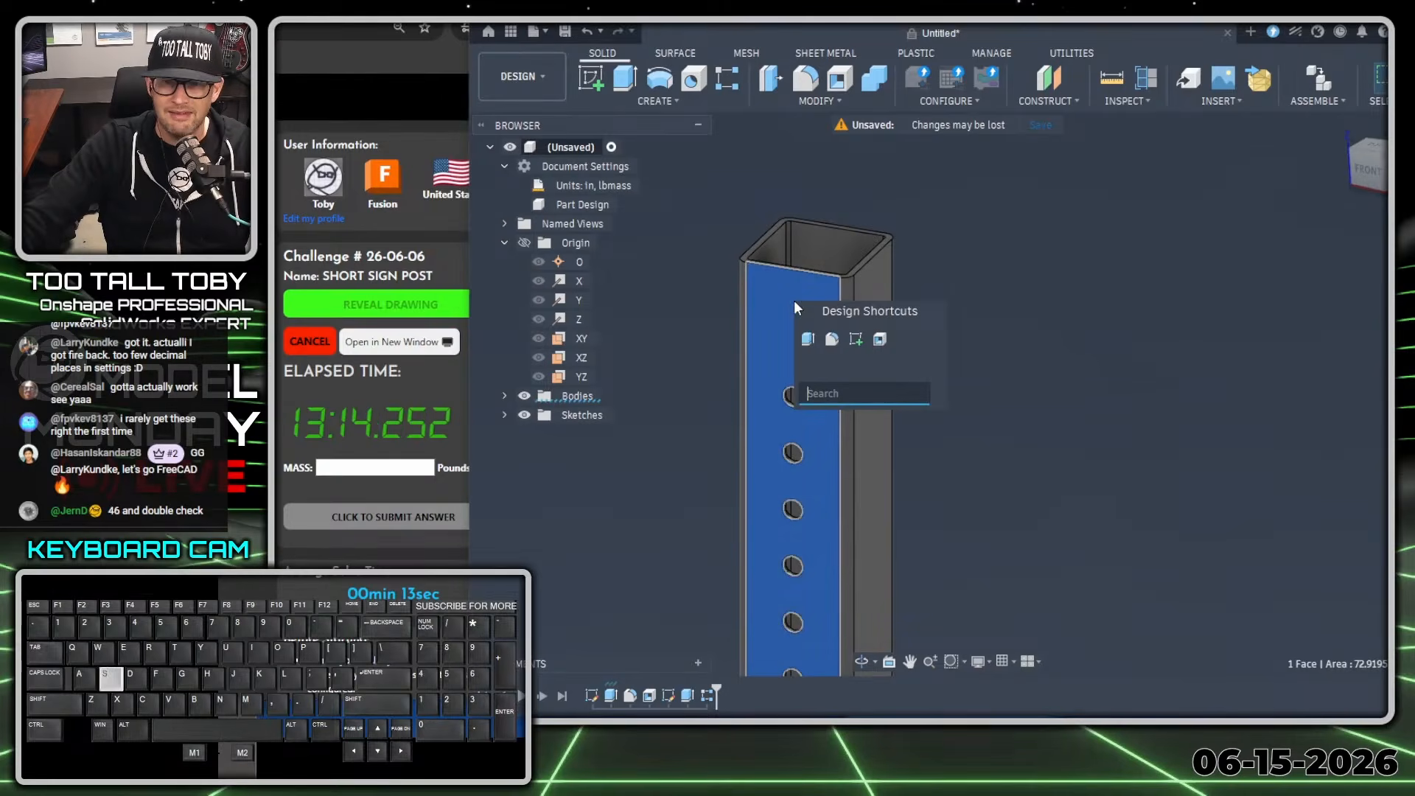
pyautogui.click(855, 340)
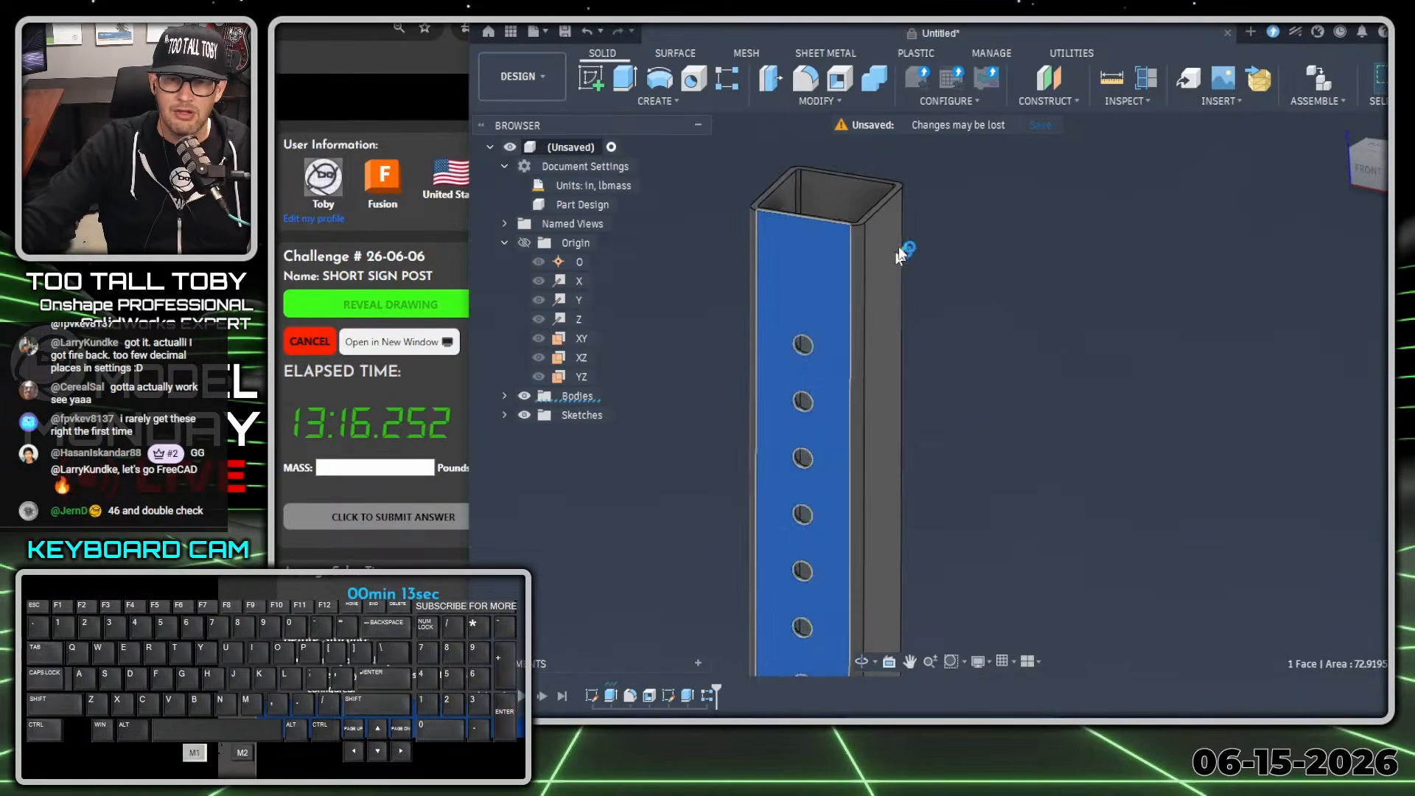
pyautogui.scroll(2, 1007, 516)
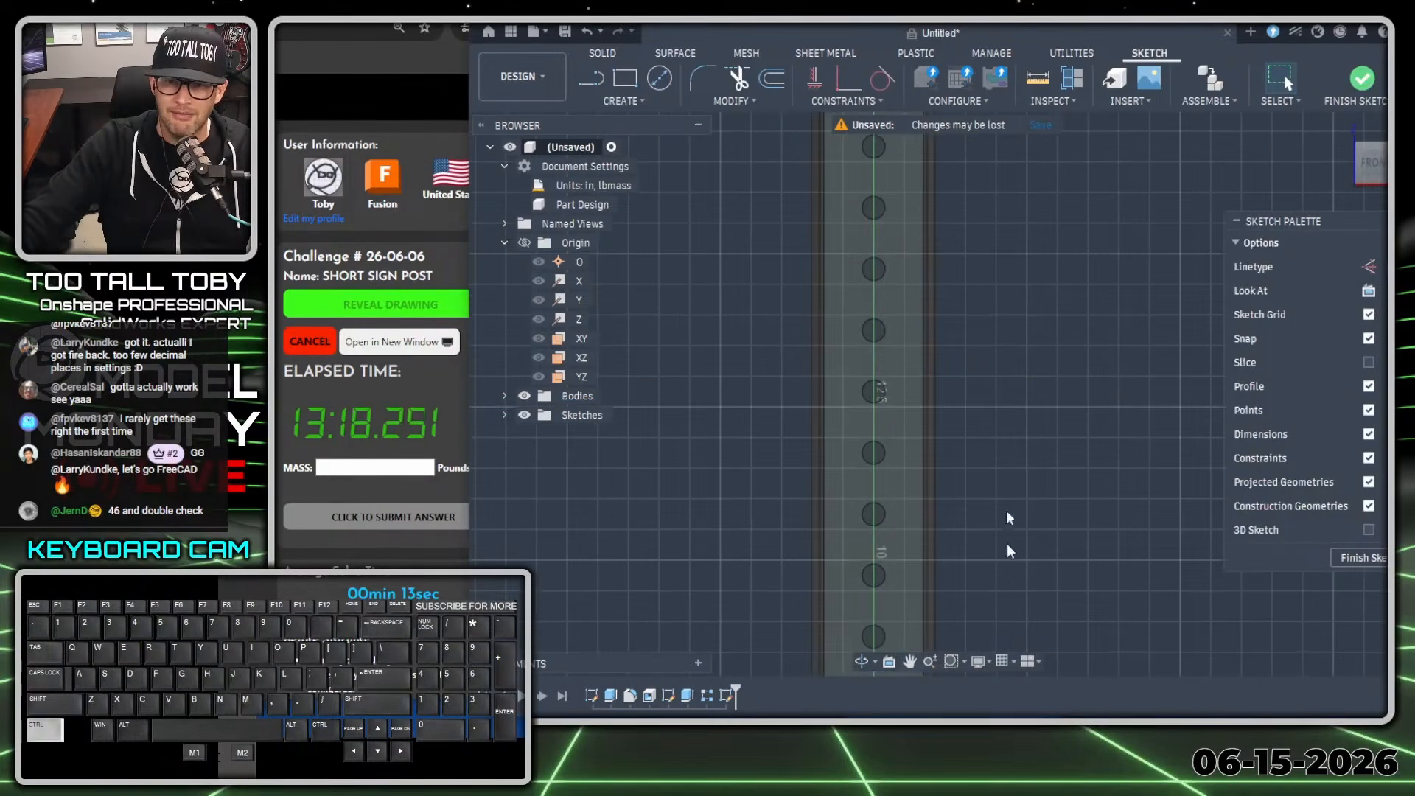
pyautogui.moveTo(969, 211)
pyautogui.mouseDown(button='middle')
pyautogui.moveTo(961, 424)
pyautogui.moveTo(982, 572)
pyautogui.mouseUp(button='middle')
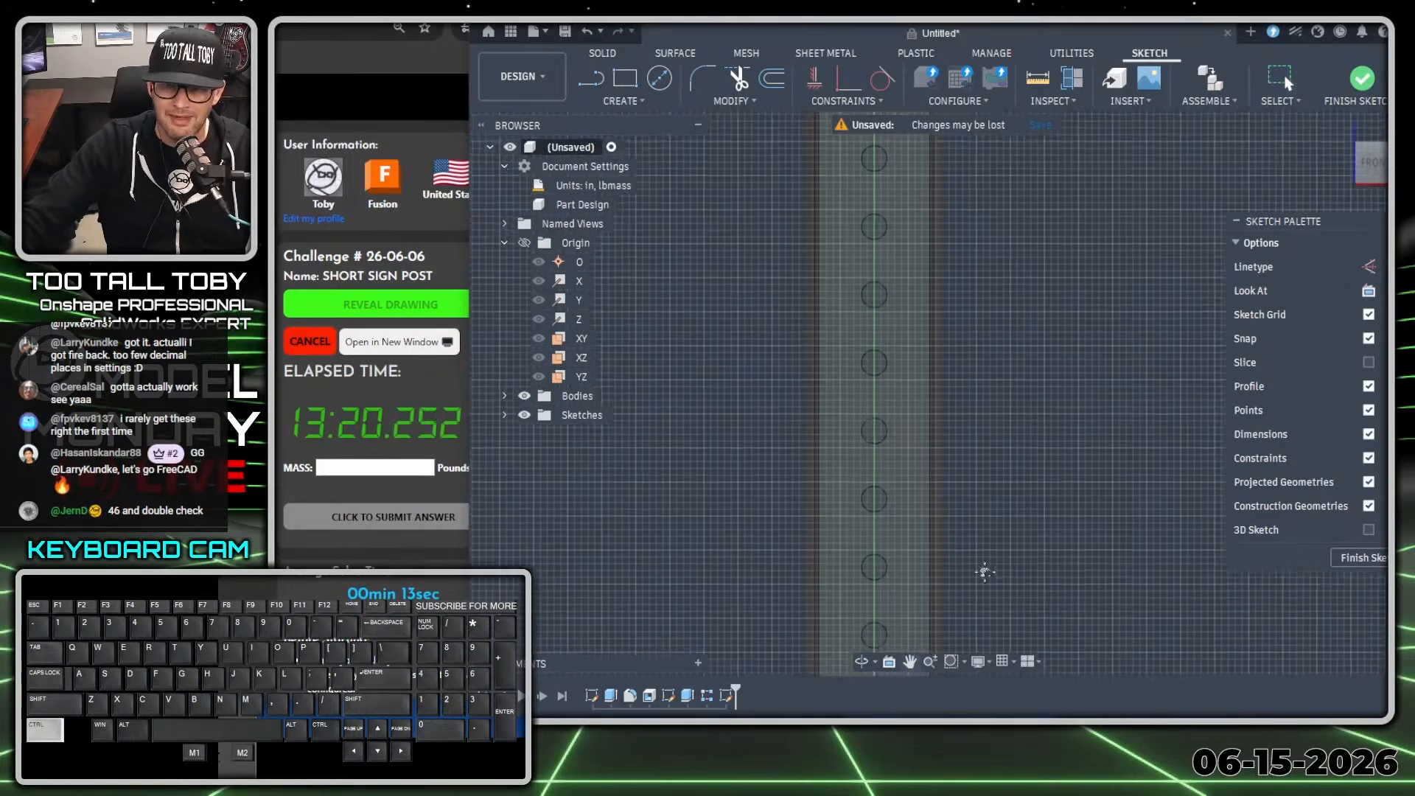
pyautogui.scroll(3, 874, 280)
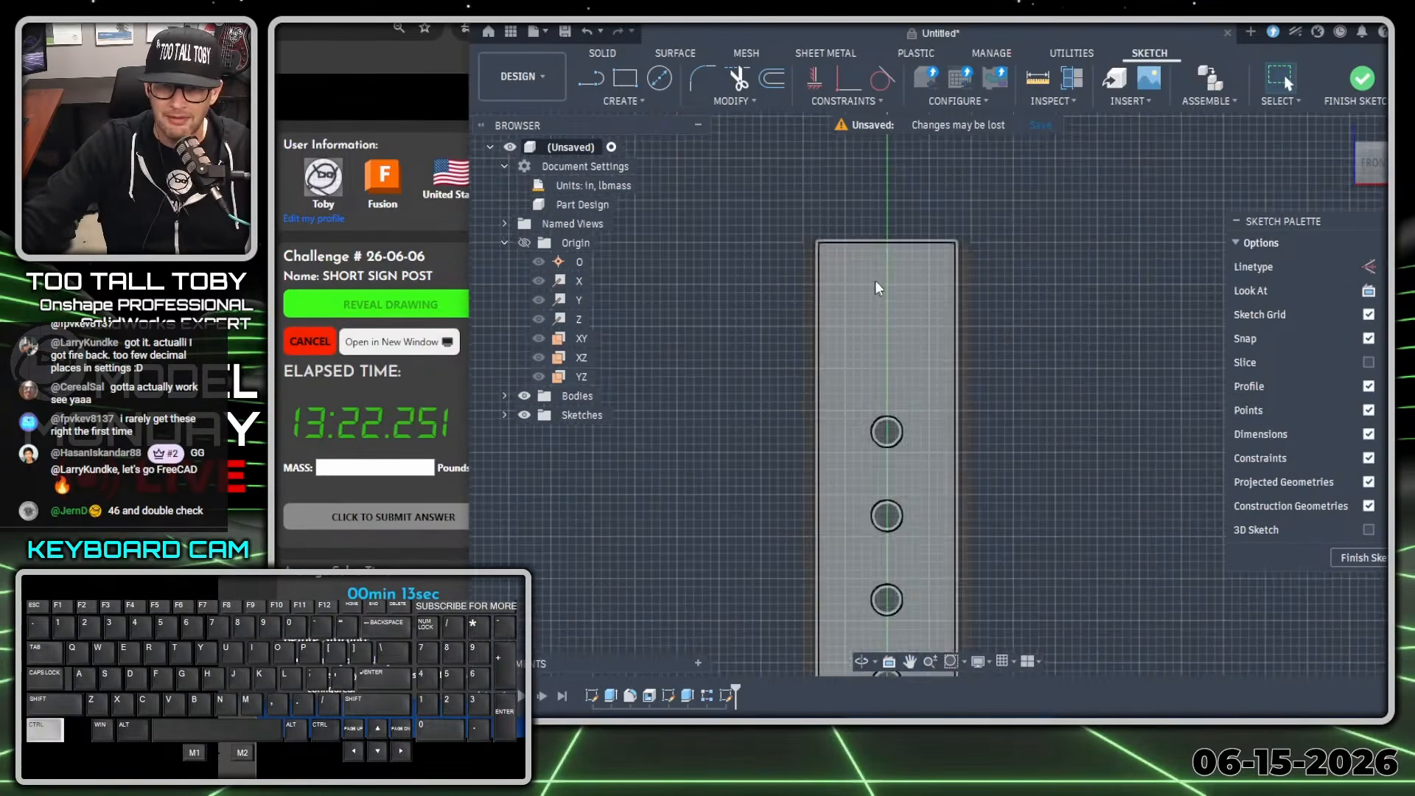
# Sketch a vertical center-to-center slot down from the middle of the face's upper edge, 1.520 in between centers and 0.25 in wide.
pyautogui.press('s')
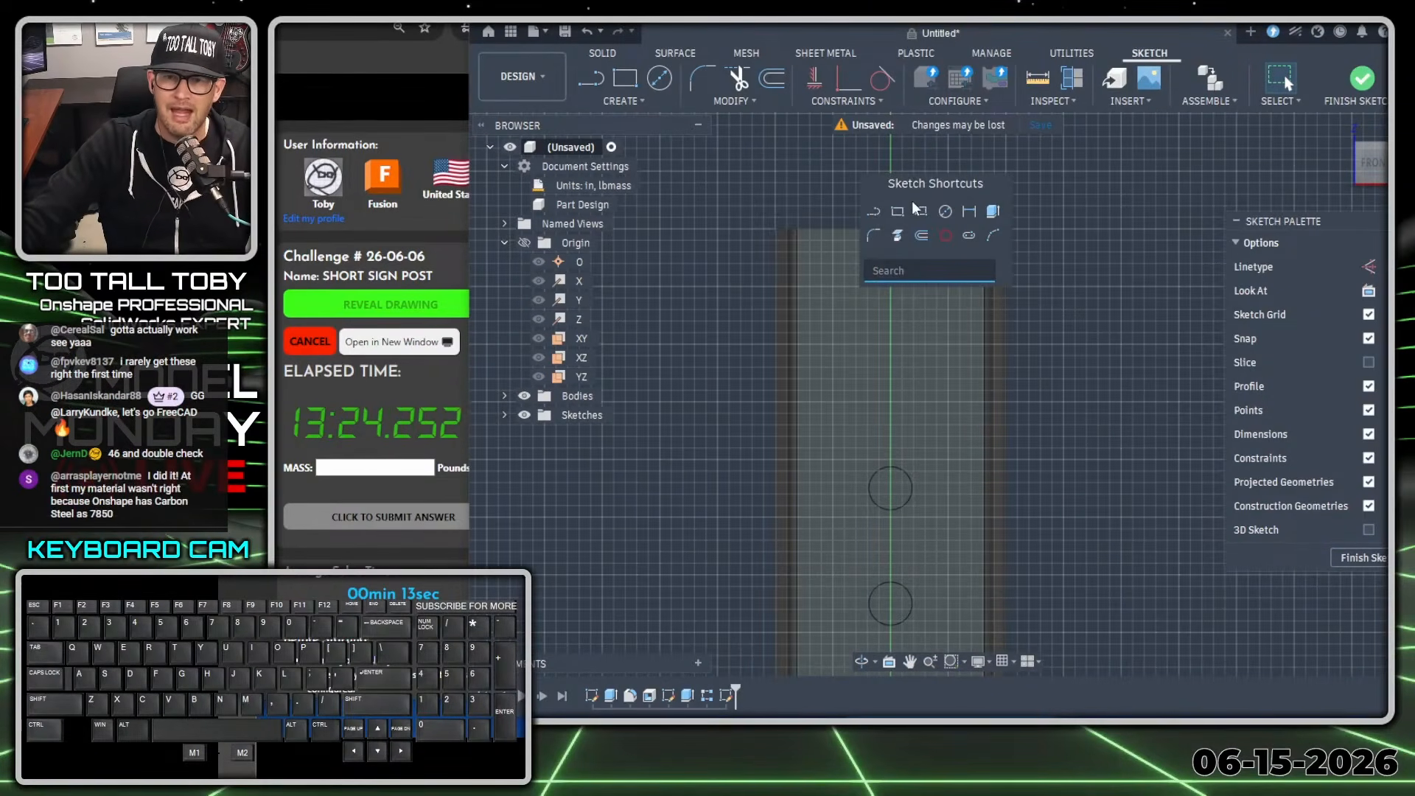
pyautogui.click(968, 242)
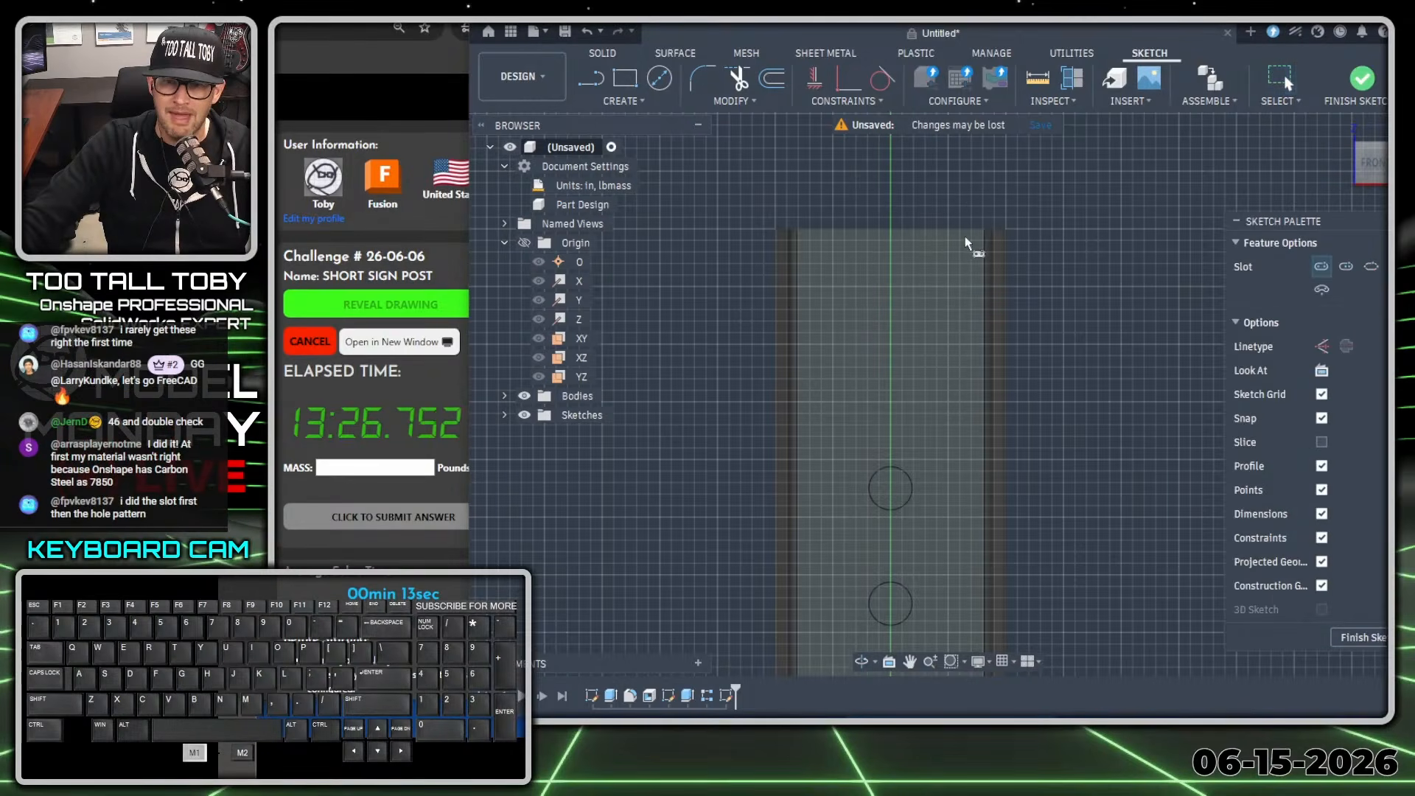
pyautogui.click(891, 230)
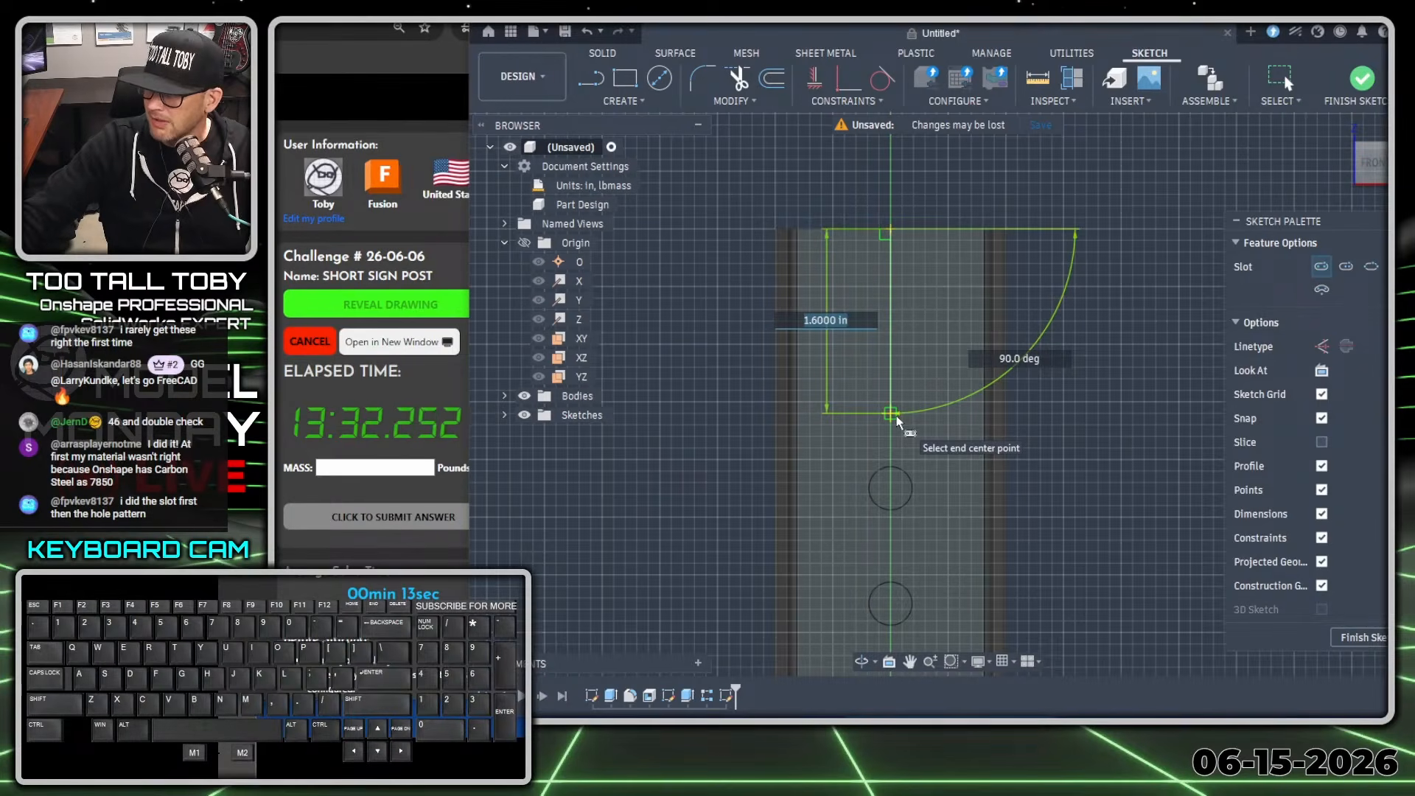
pyautogui.write('1.520')
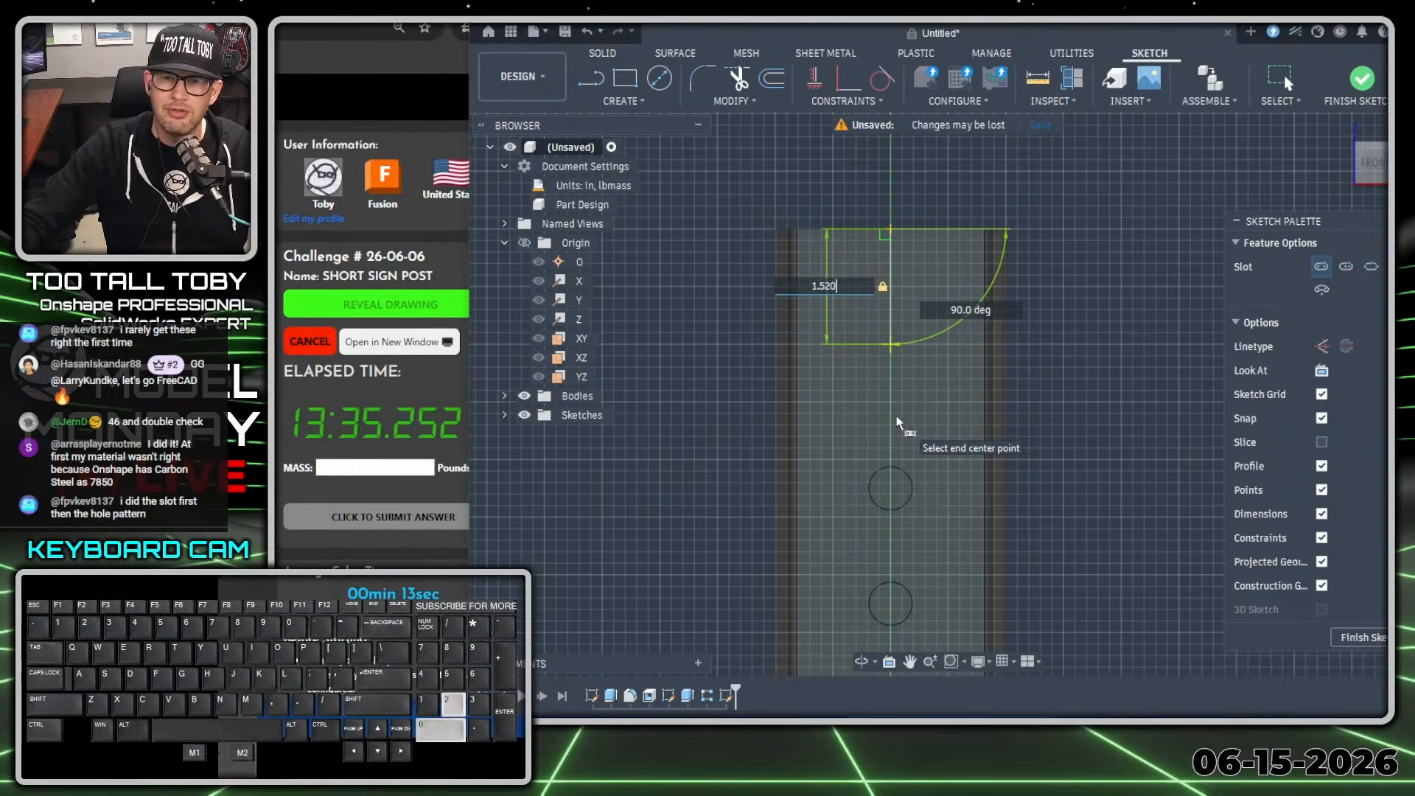
pyautogui.press('Tab')
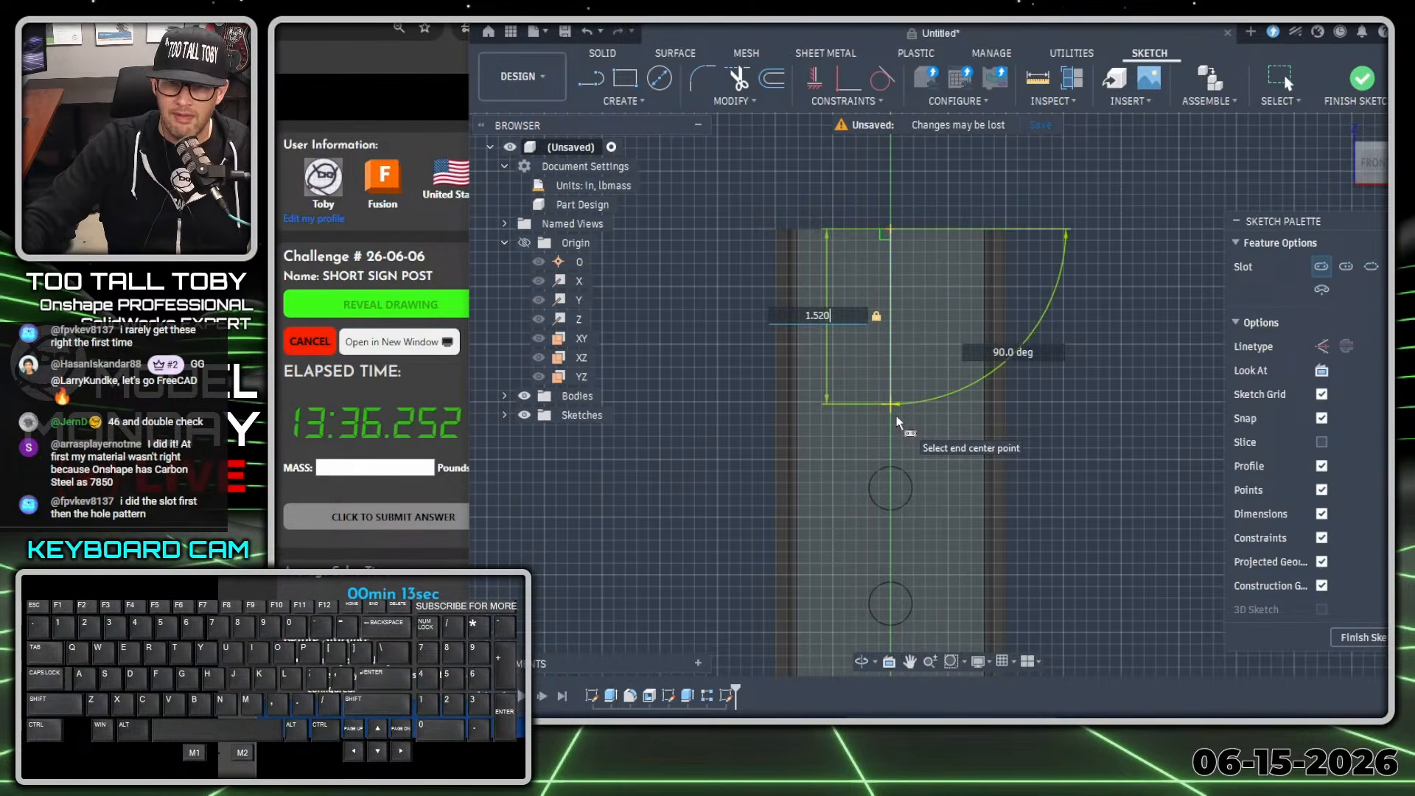
pyautogui.press('Tab')
pyautogui.press('Return')
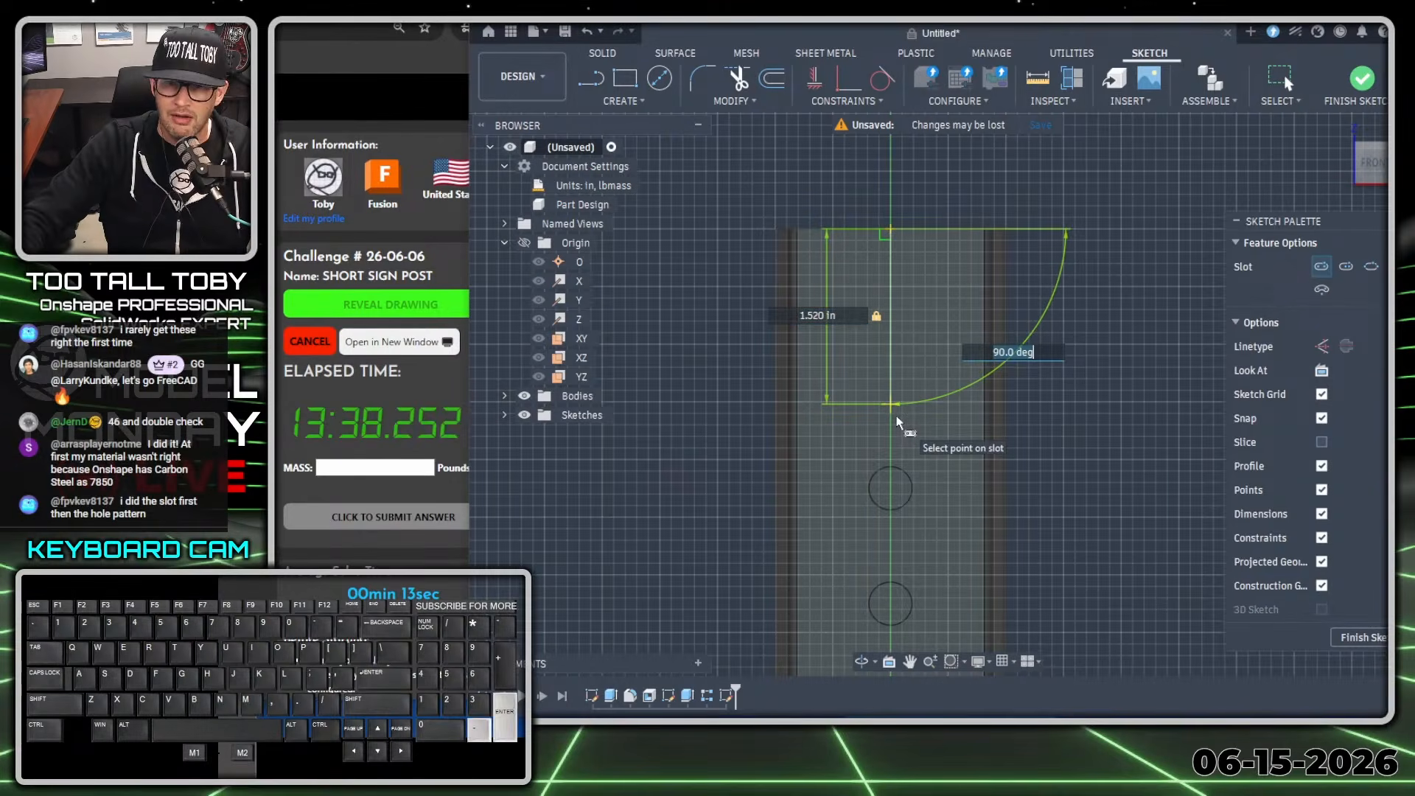
pyautogui.press('Return')
pyautogui.press('Return')
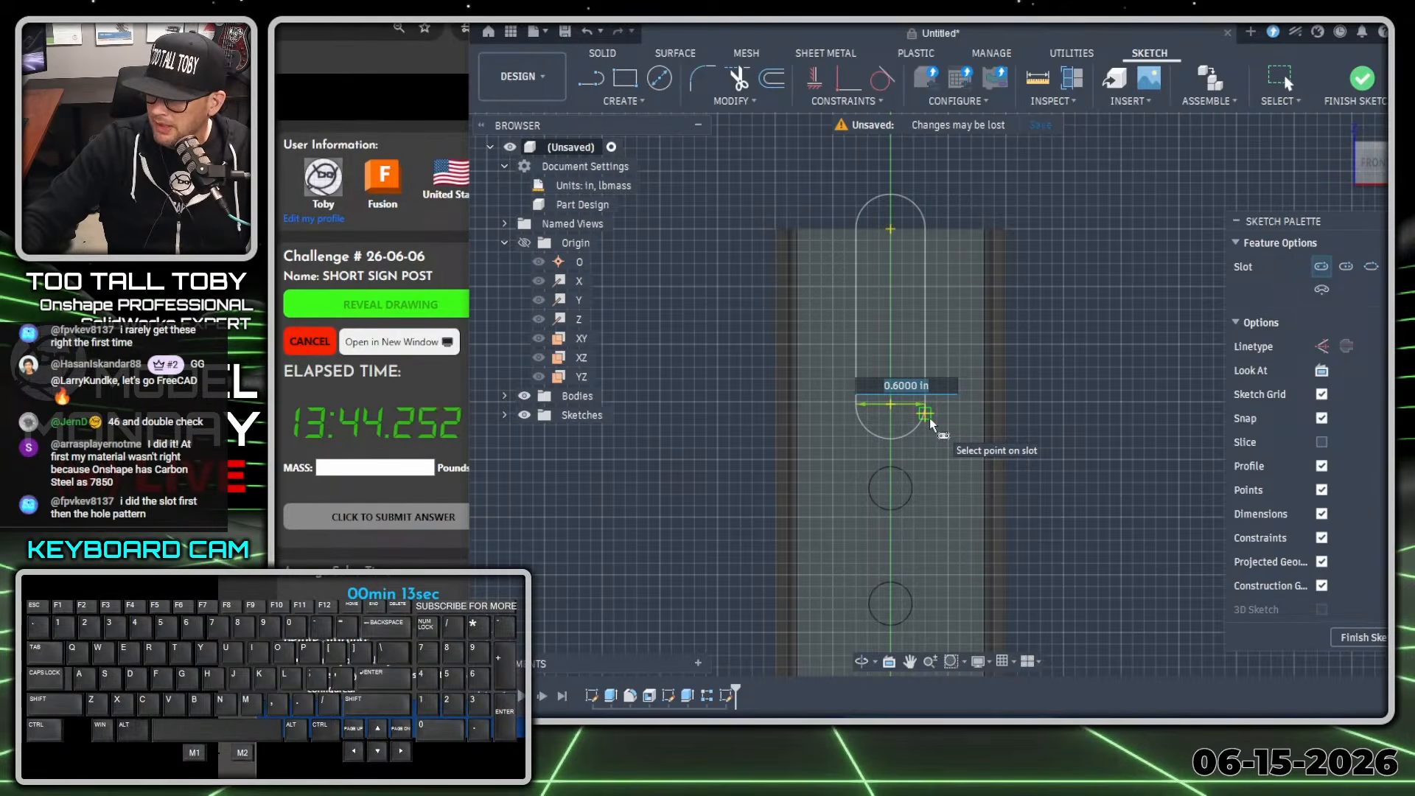
pyautogui.write('.25')
pyautogui.press('Return')
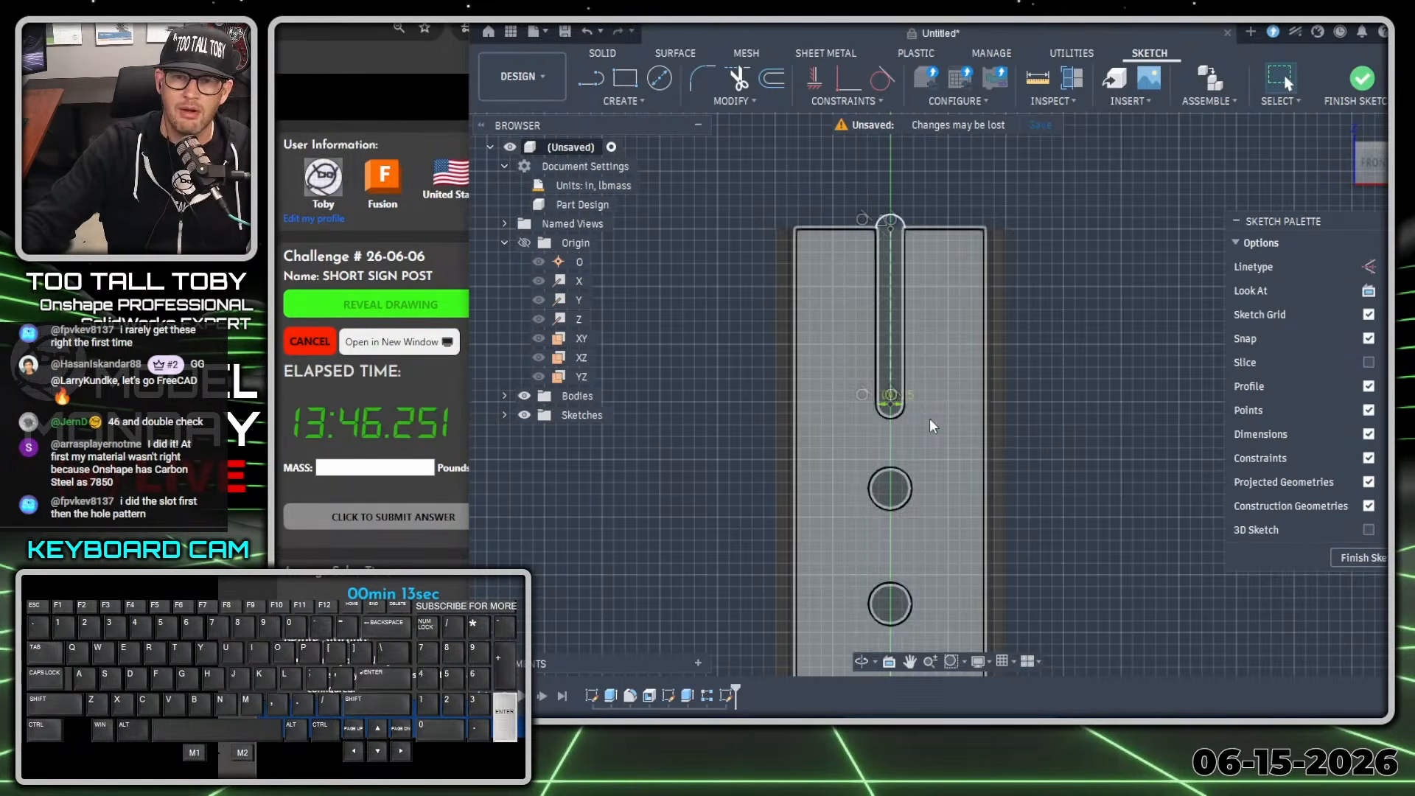
pyautogui.press('Escape')
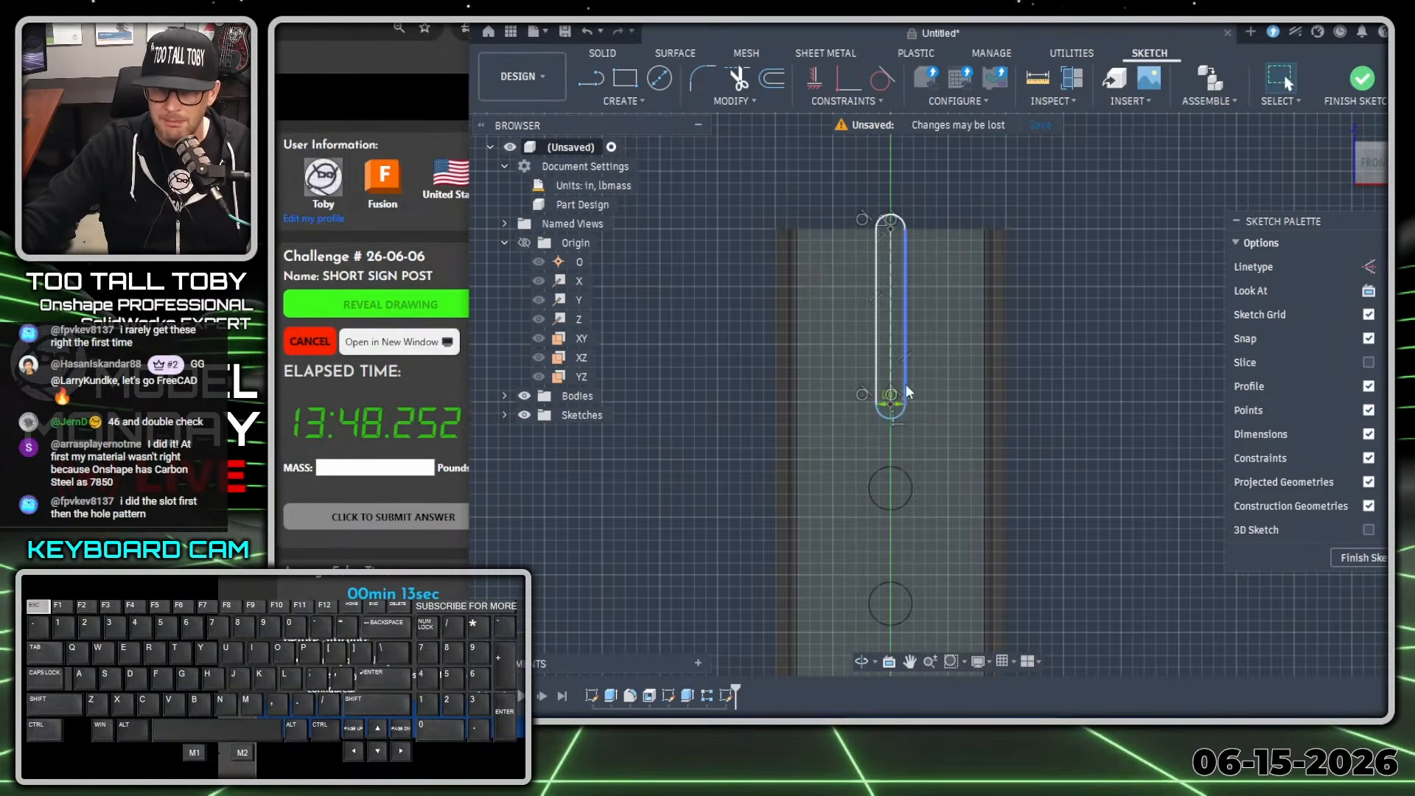
# Dimension the slot's centerline length at 1.52 in.
pyautogui.scroll(3, 921, 353)
pyautogui.click(853, 447)
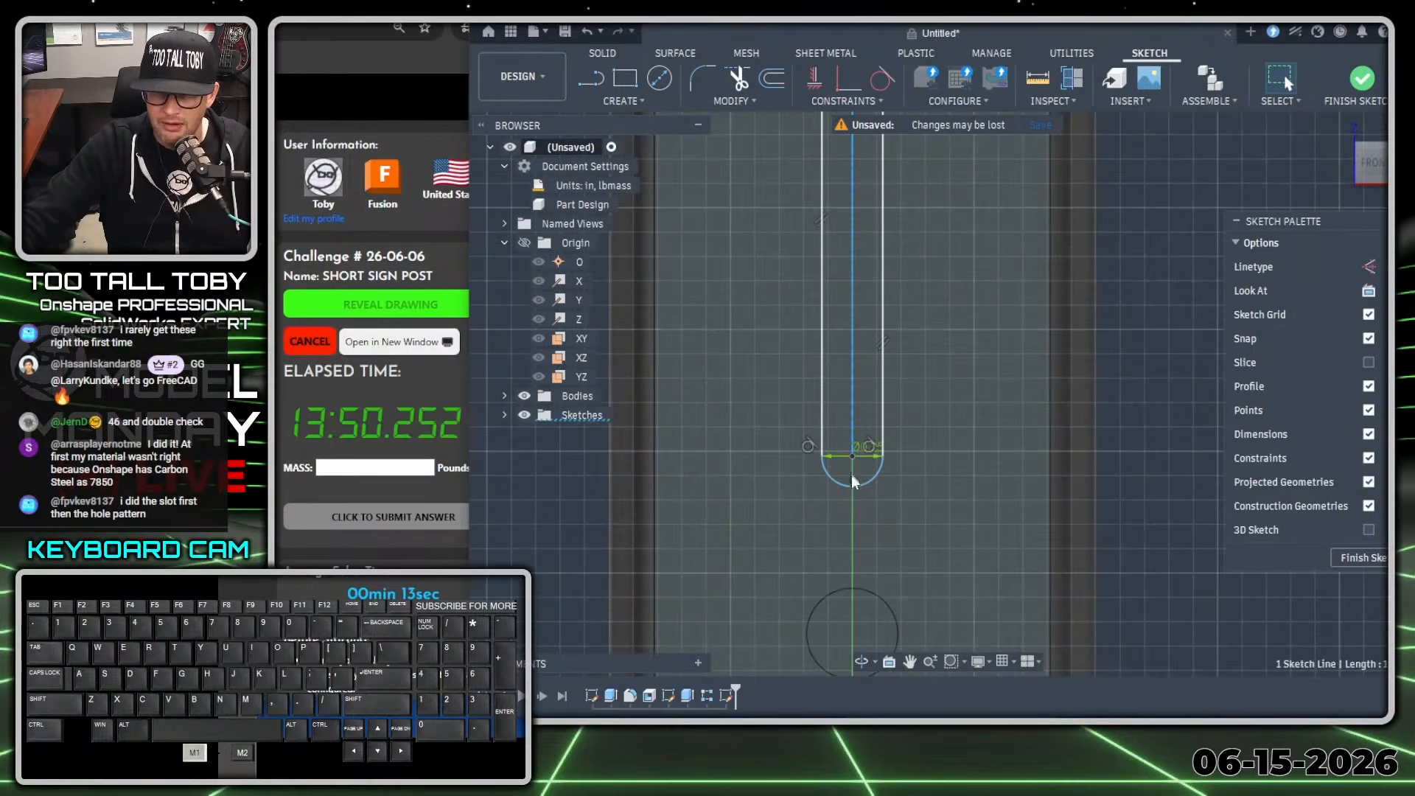
pyautogui.scroll(-3, 956, 373)
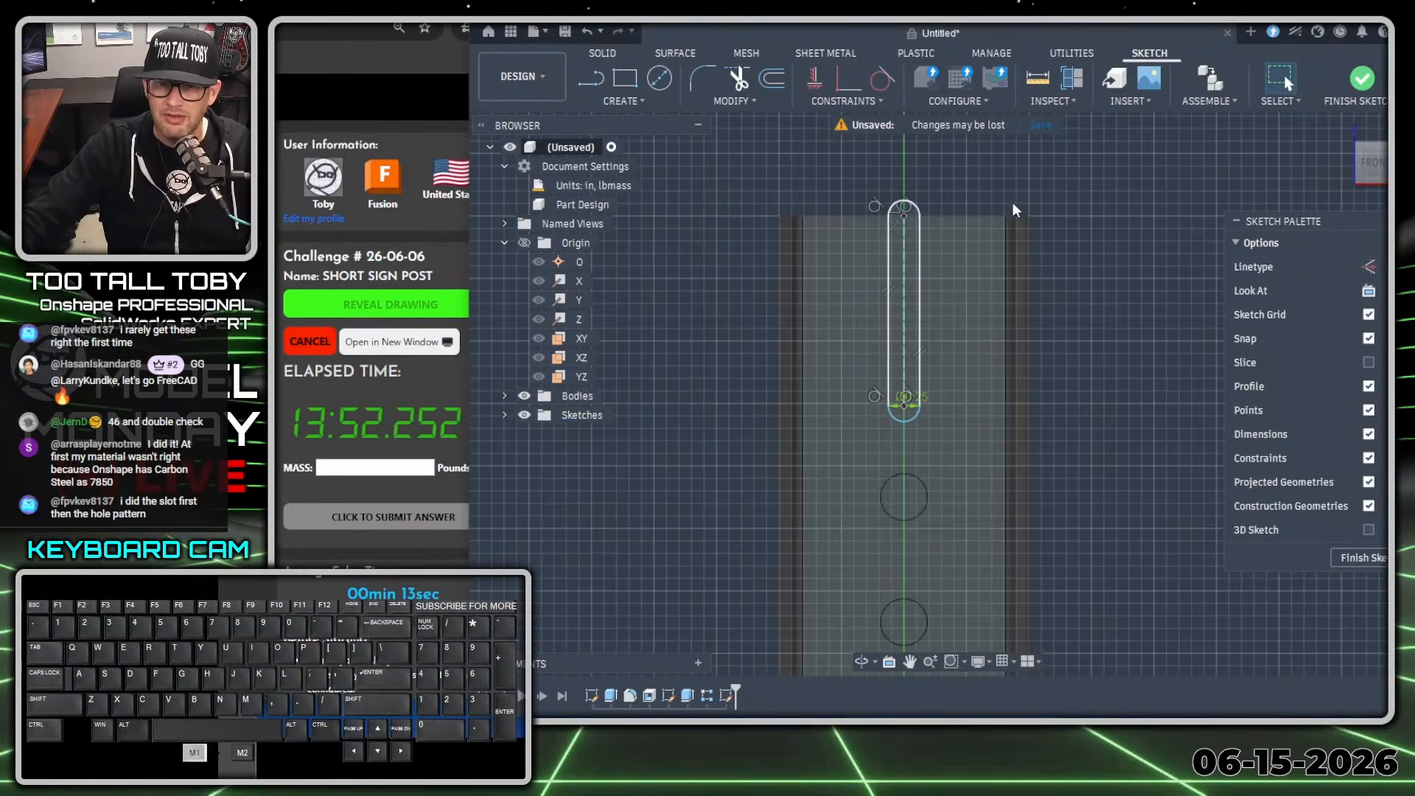
pyautogui.press('s')
pyautogui.click(1122, 240)
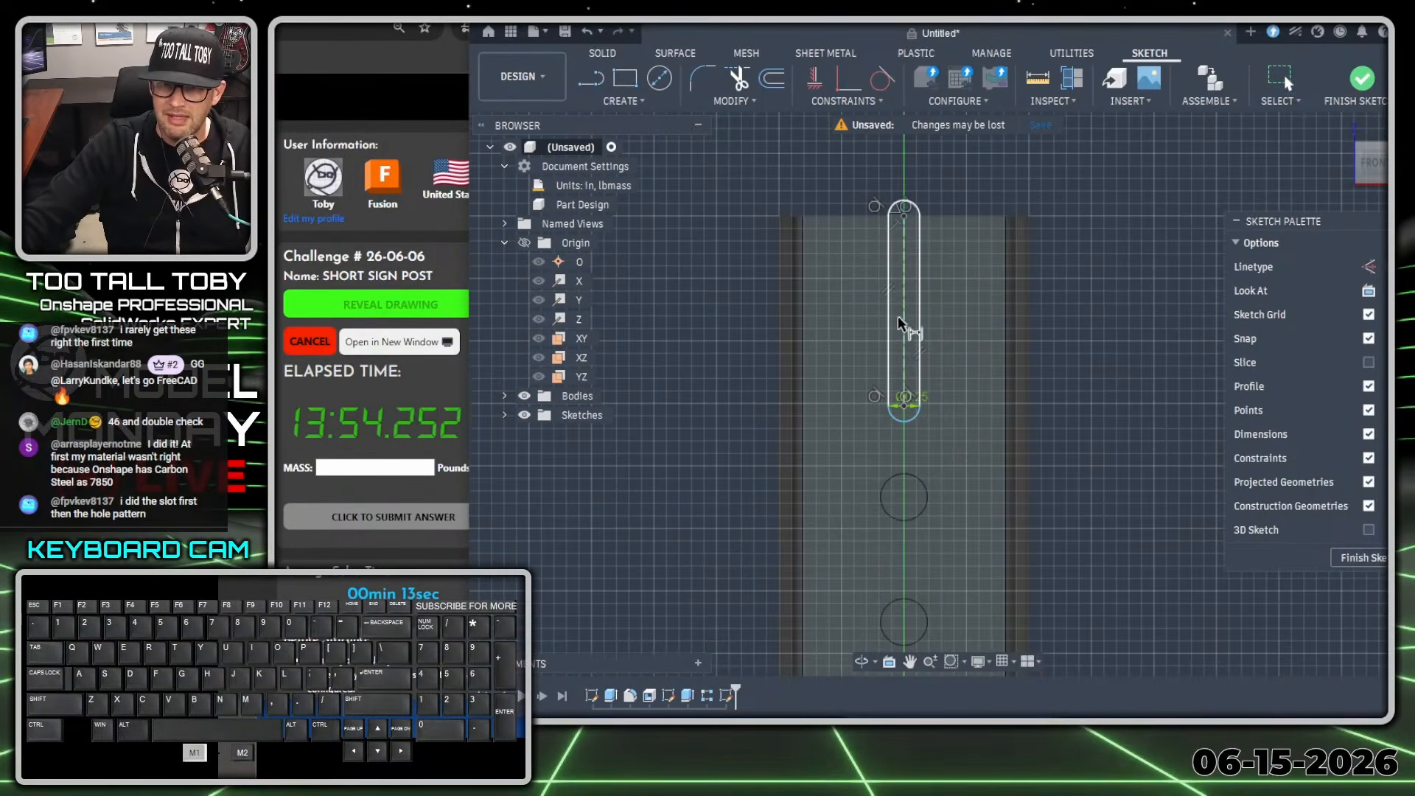
pyautogui.click(905, 323)
pyautogui.click(1092, 324)
pyautogui.write('1.5')
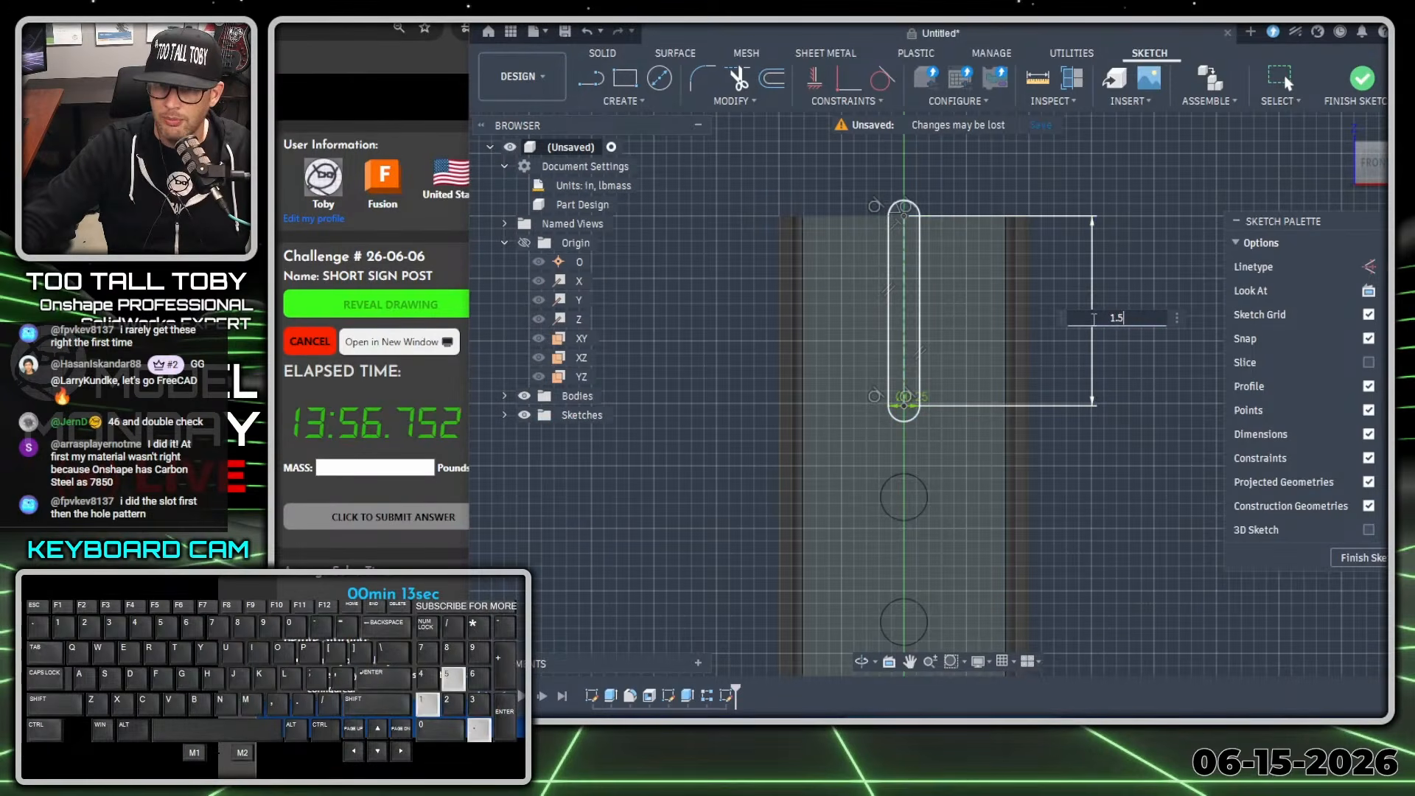
pyautogui.press('Return')
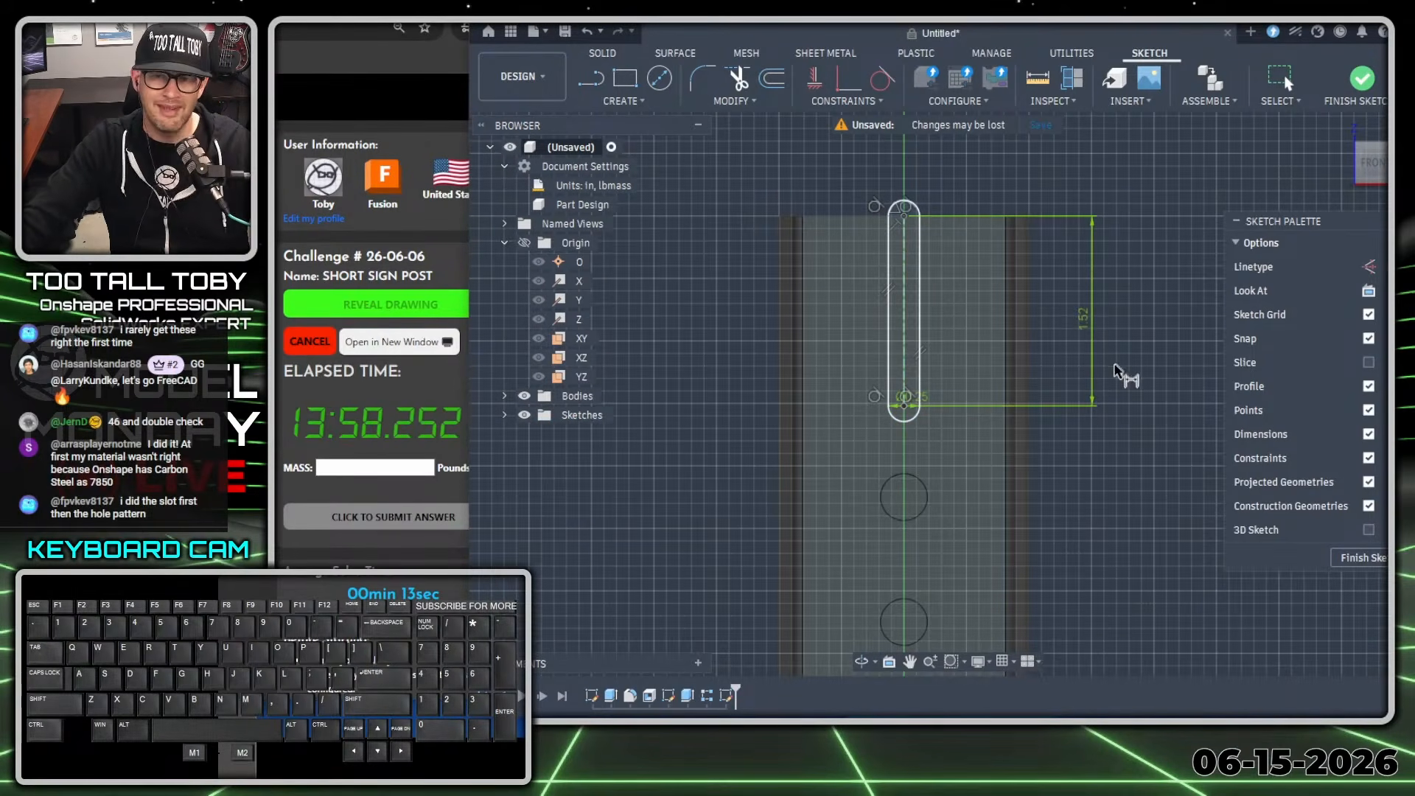
# Extrude the slot profile as a cut of -0.40 in through the front wall of the post.
pyautogui.scroll(-4, 1121, 381)
pyautogui.moveTo(1074, 390)
pyautogui.mouseDown(button='middle')
pyautogui.moveTo(1017, 431)
pyautogui.moveTo(1024, 332)
pyautogui.mouseUp(button='middle')
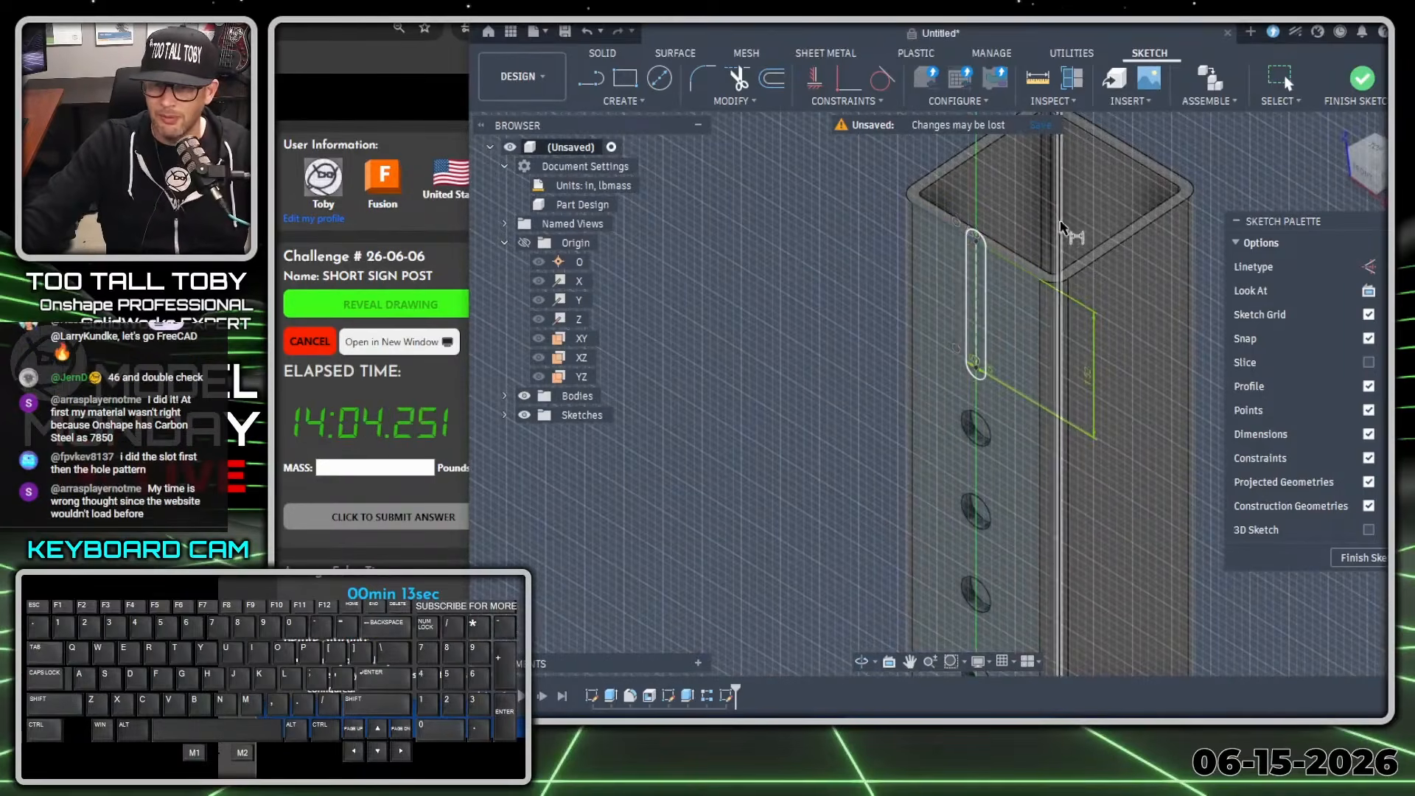
pyautogui.keyDown('shift'); pyautogui.moveTo(1102, 232); pyautogui.dragTo(1011, 392, button='middle'); pyautogui.keyUp('shift')
pyautogui.scroll(2, 1081, 244)
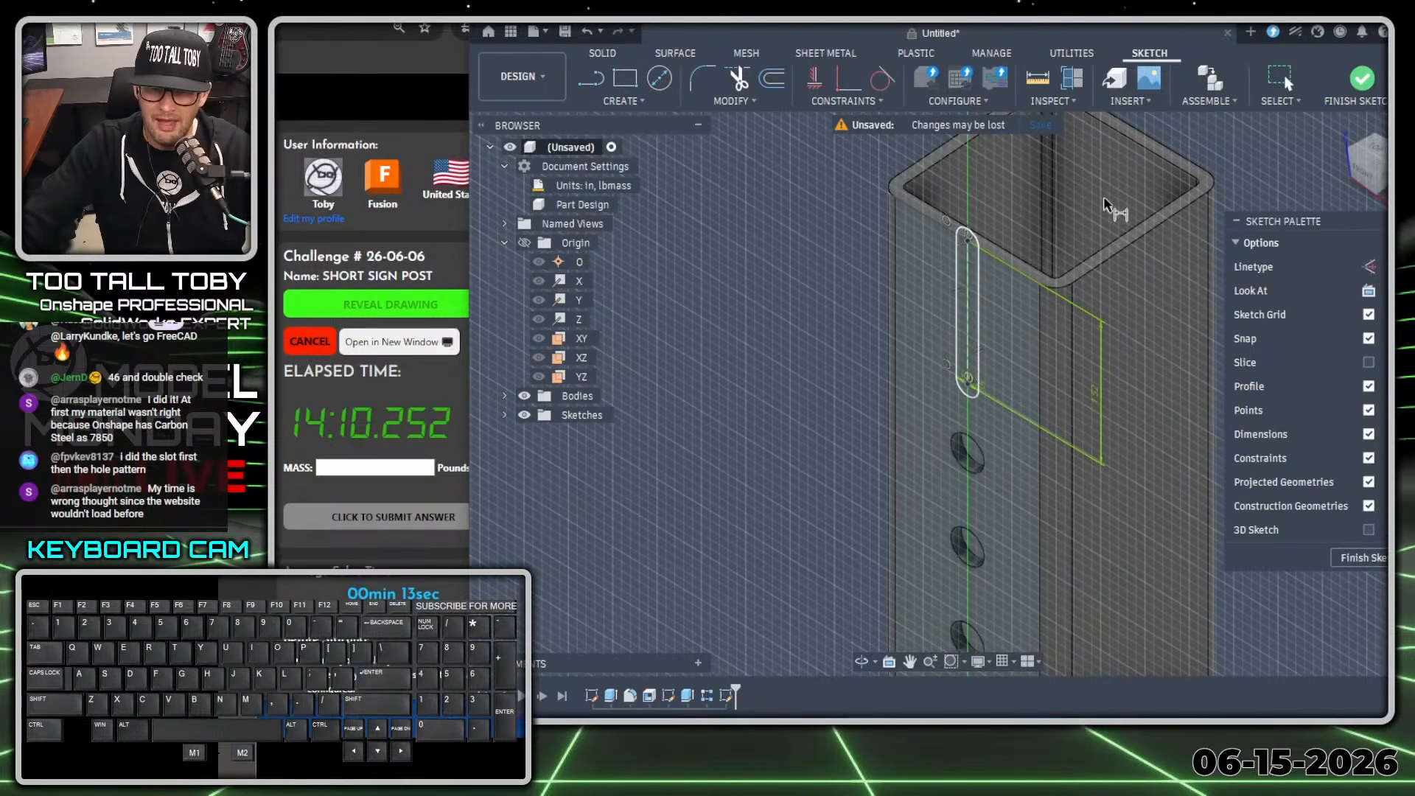
pyautogui.scroll(-2, 1104, 207)
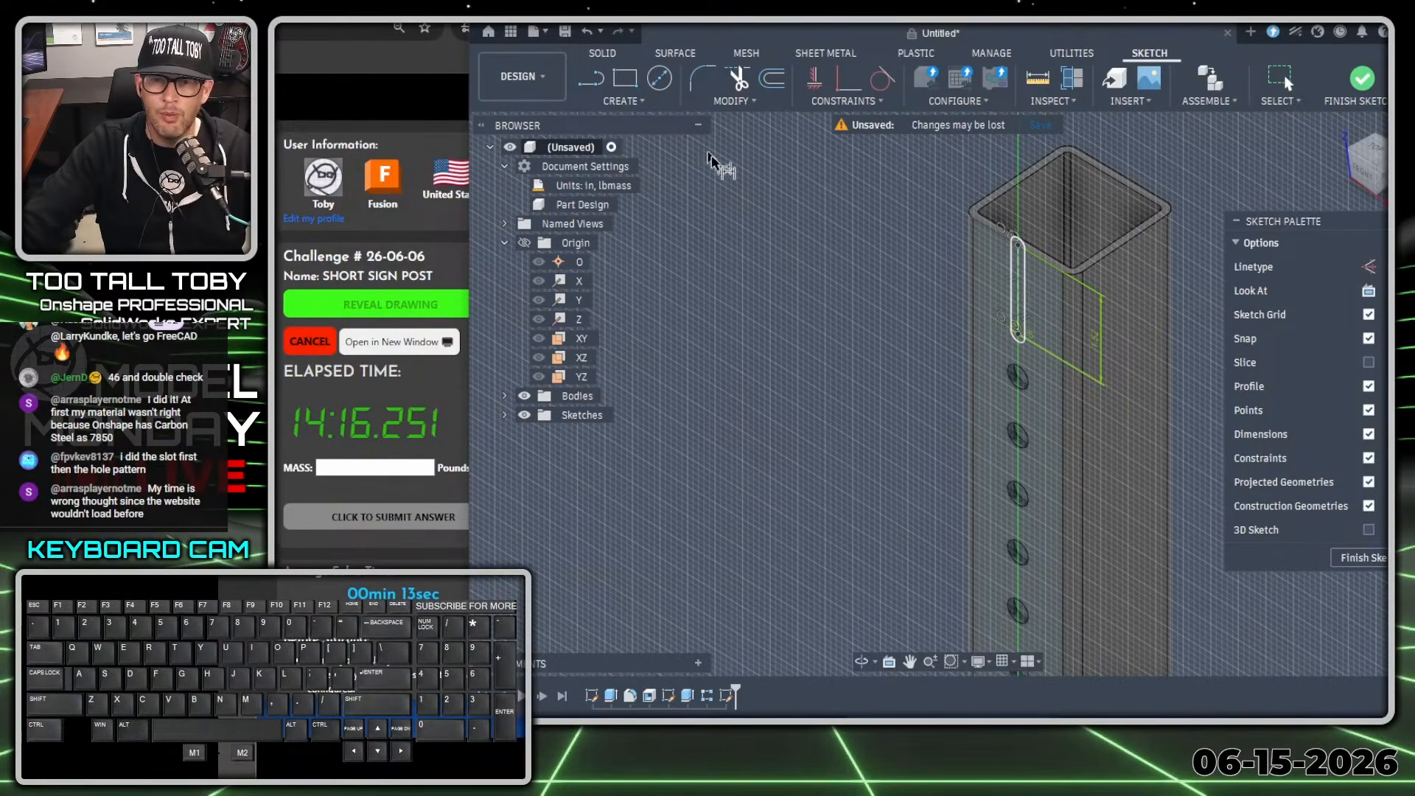
pyautogui.press('s')
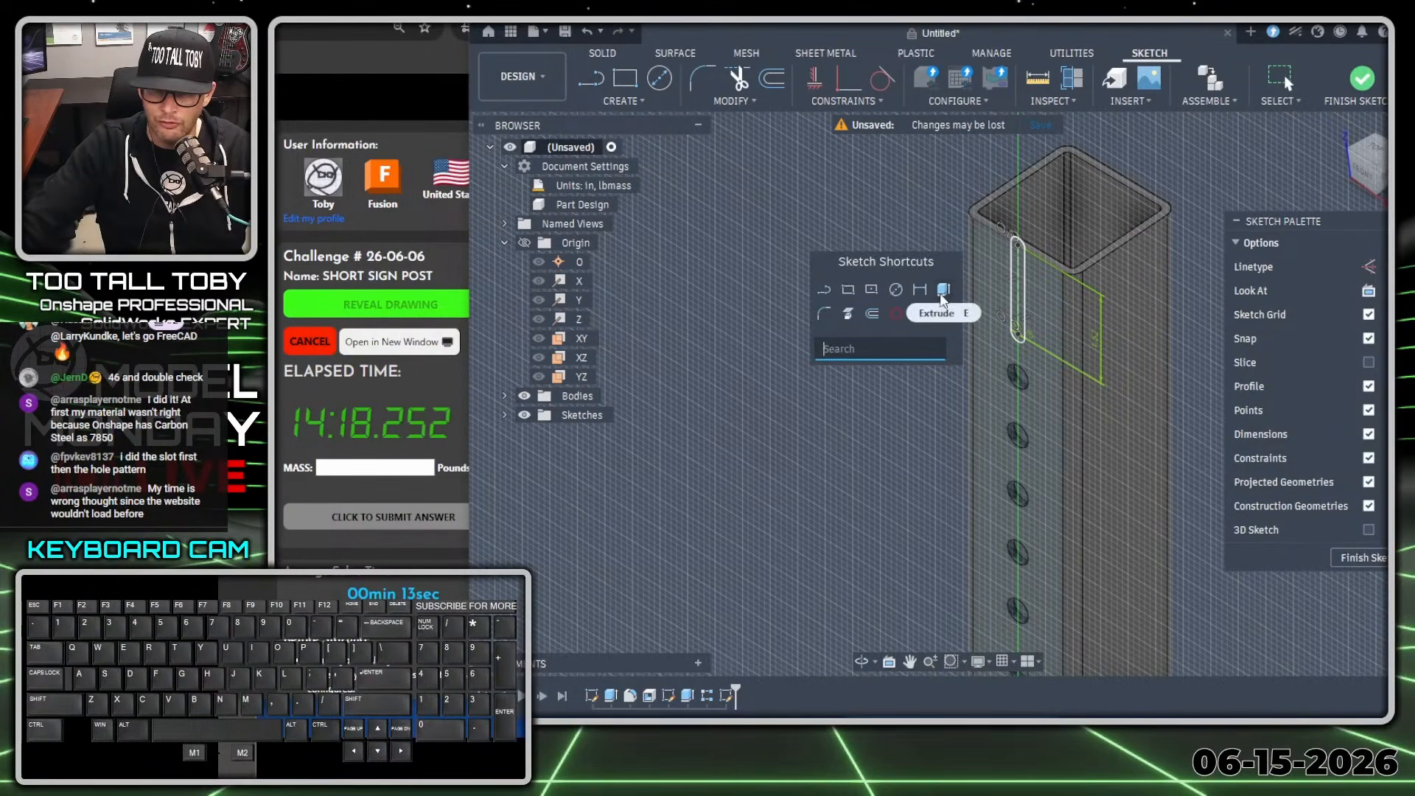
pyautogui.click(944, 290)
pyautogui.scroll(2, 1031, 299)
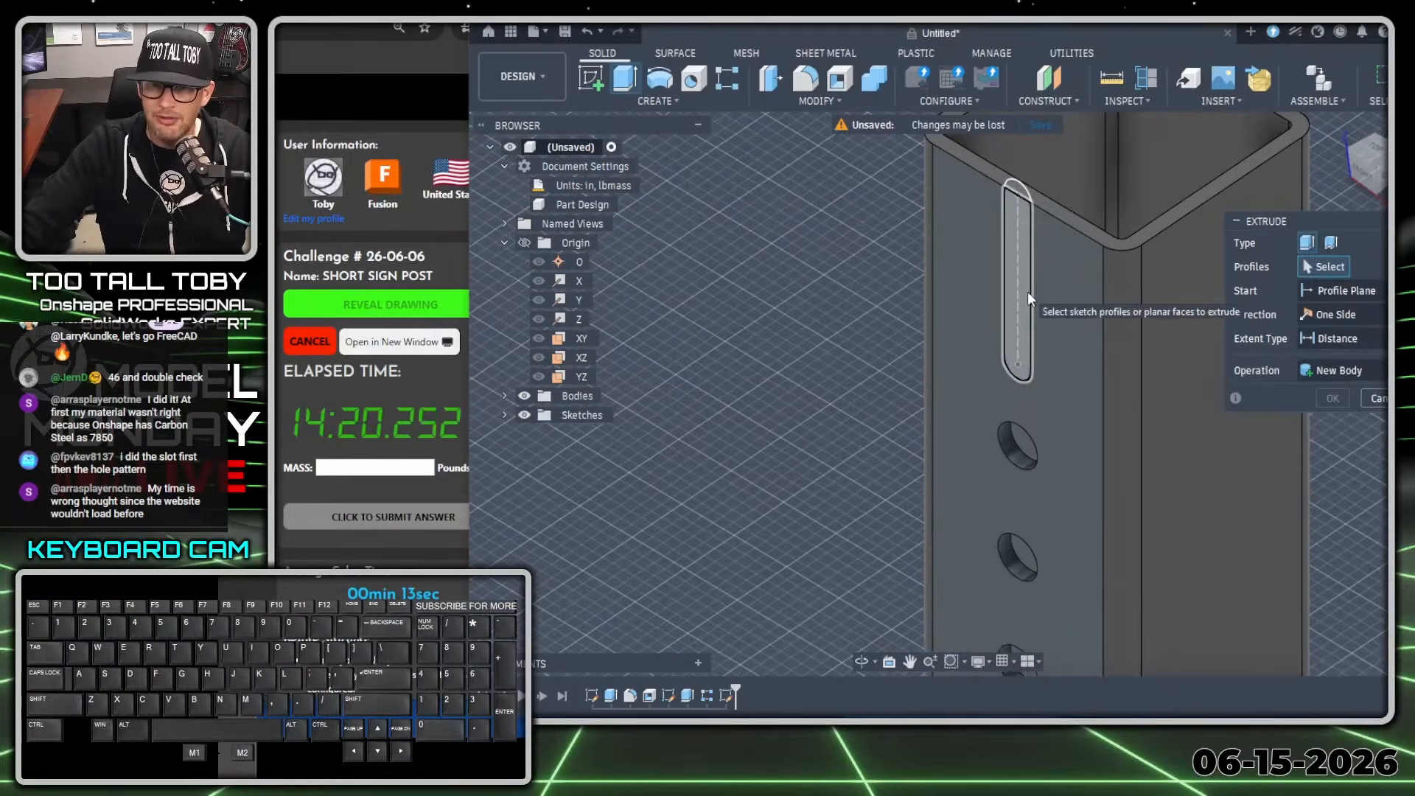
pyautogui.click(1021, 303)
pyautogui.moveTo(1017, 291); pyautogui.dragTo(1052, 269)
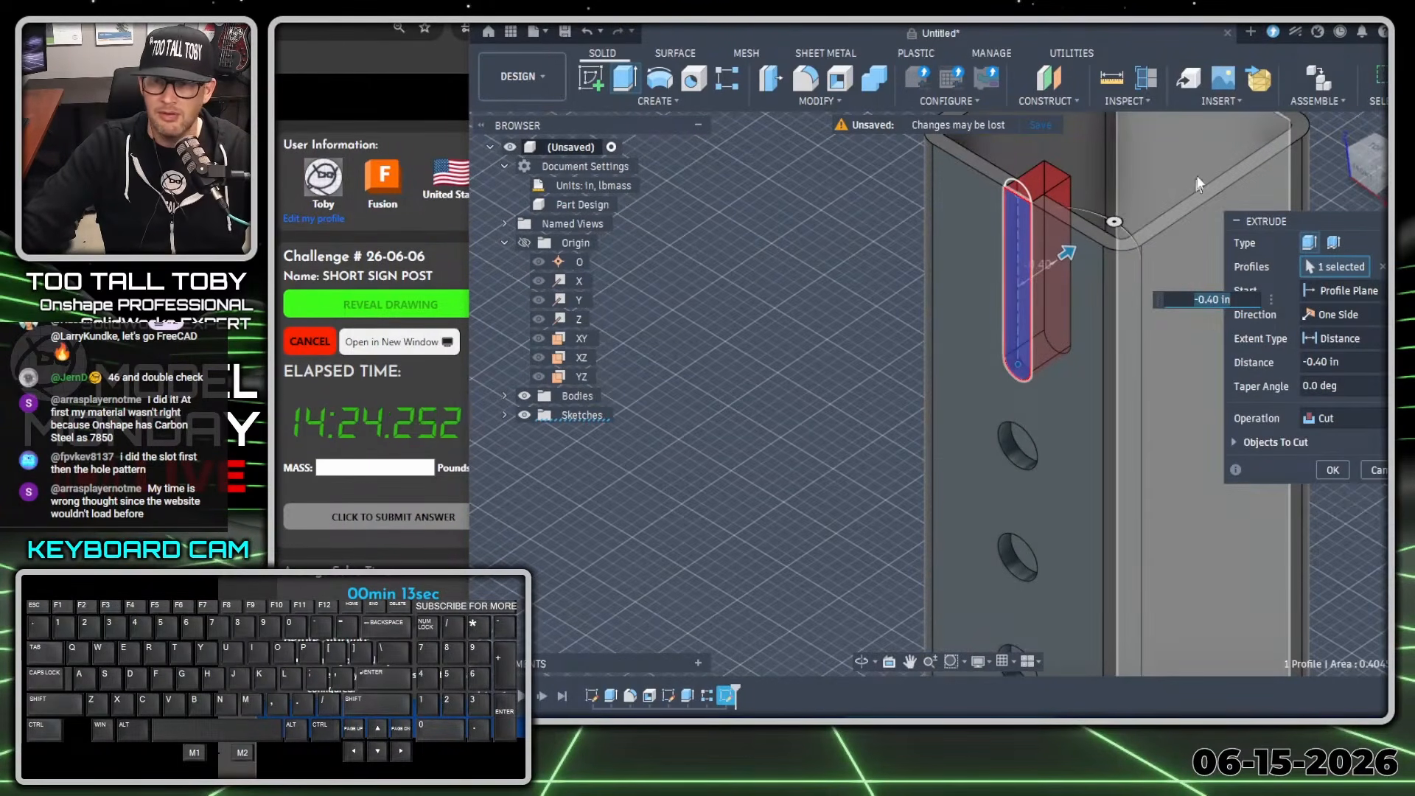
pyautogui.click(1332, 469)
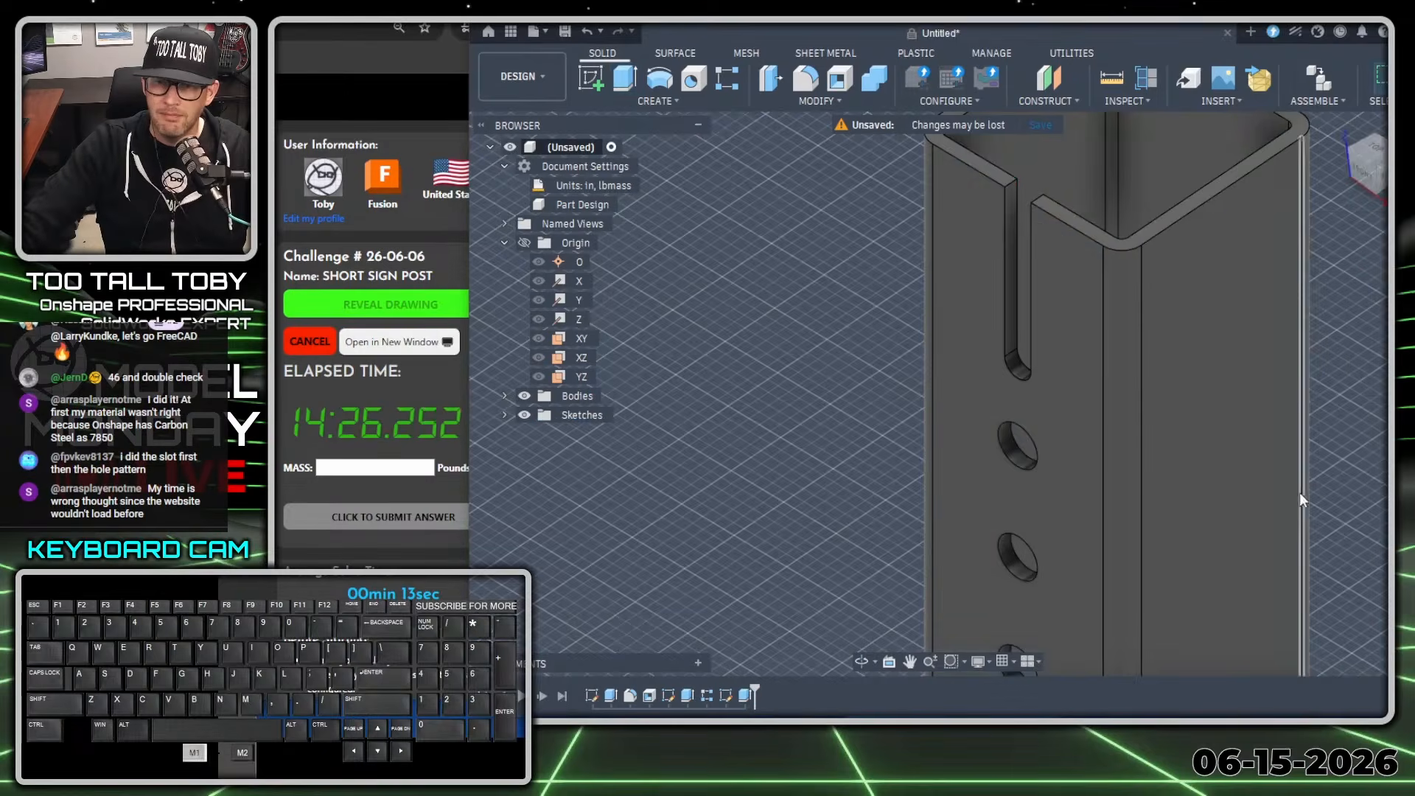
# Examine the new slot at the post's upper end and the post over its full length.
pyautogui.scroll(-6, 1253, 545)
pyautogui.keyDown('ctrl'); pyautogui.moveTo(1284, 564); pyautogui.dragTo(1061, 372, button='middle'); pyautogui.keyUp('ctrl')
pyautogui.scroll(4, 1081, 395)
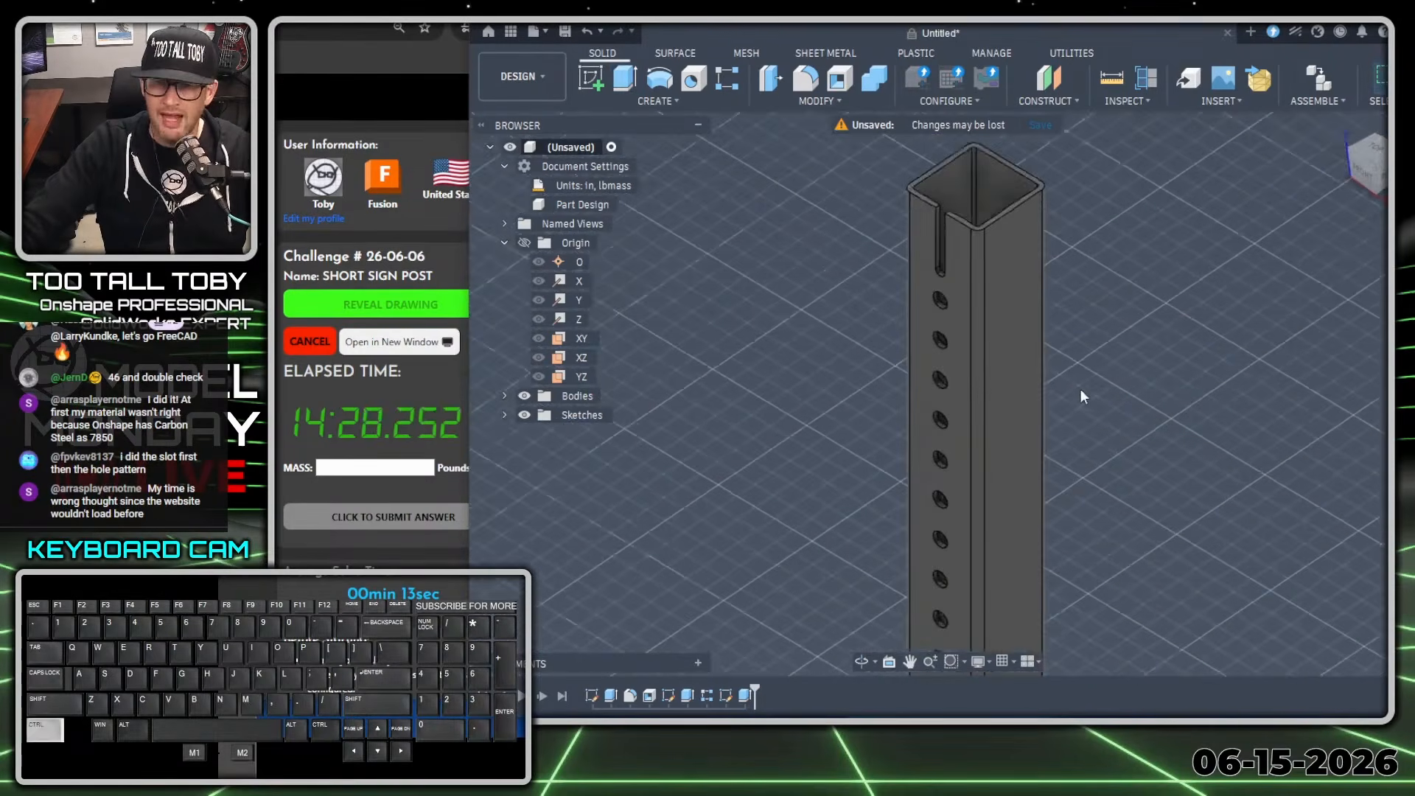
pyautogui.scroll(-6, 1096, 486)
pyautogui.scroll(-8, 1106, 525)
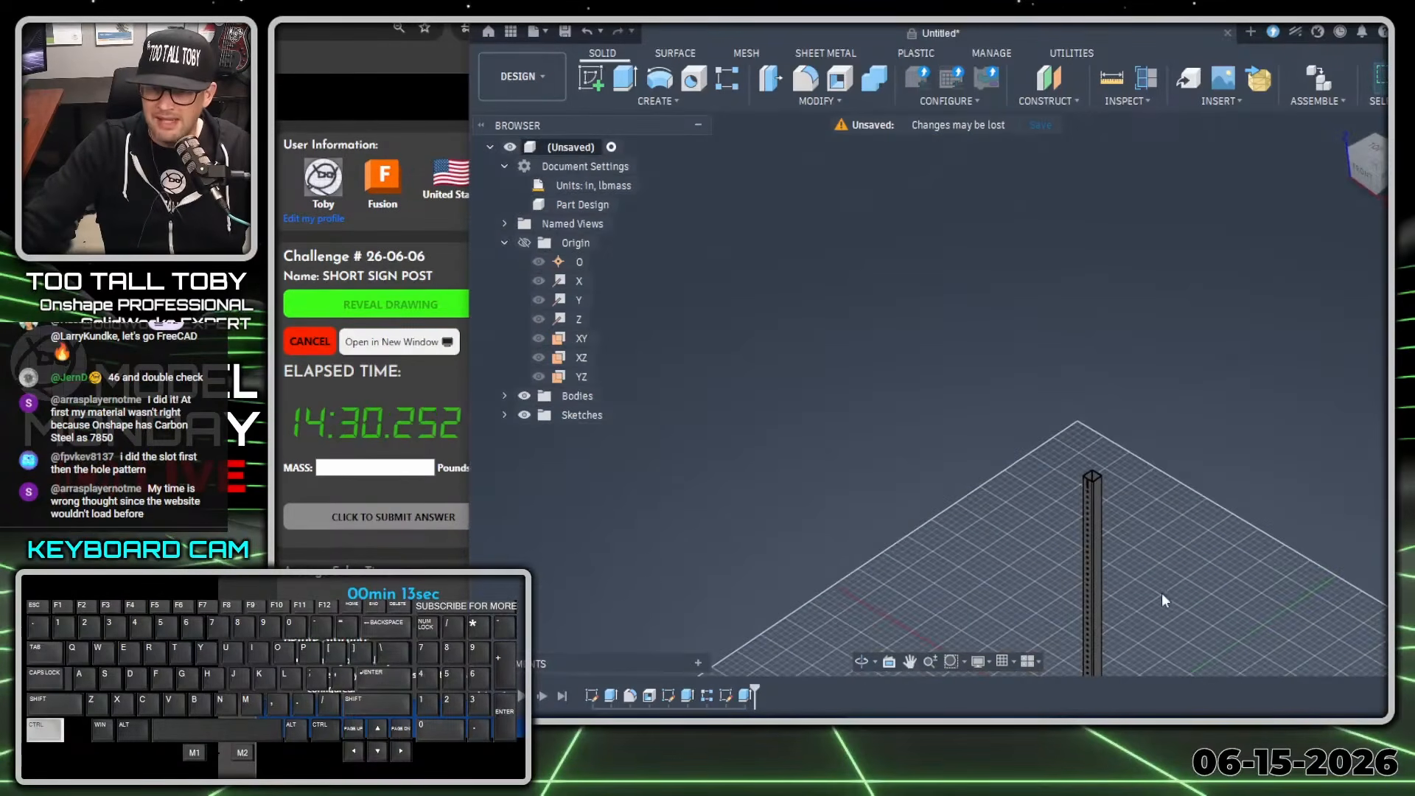
pyautogui.keyDown('ctrl'); pyautogui.moveTo(1162, 597); pyautogui.dragTo(979, 348, button='middle'); pyautogui.keyUp('ctrl')
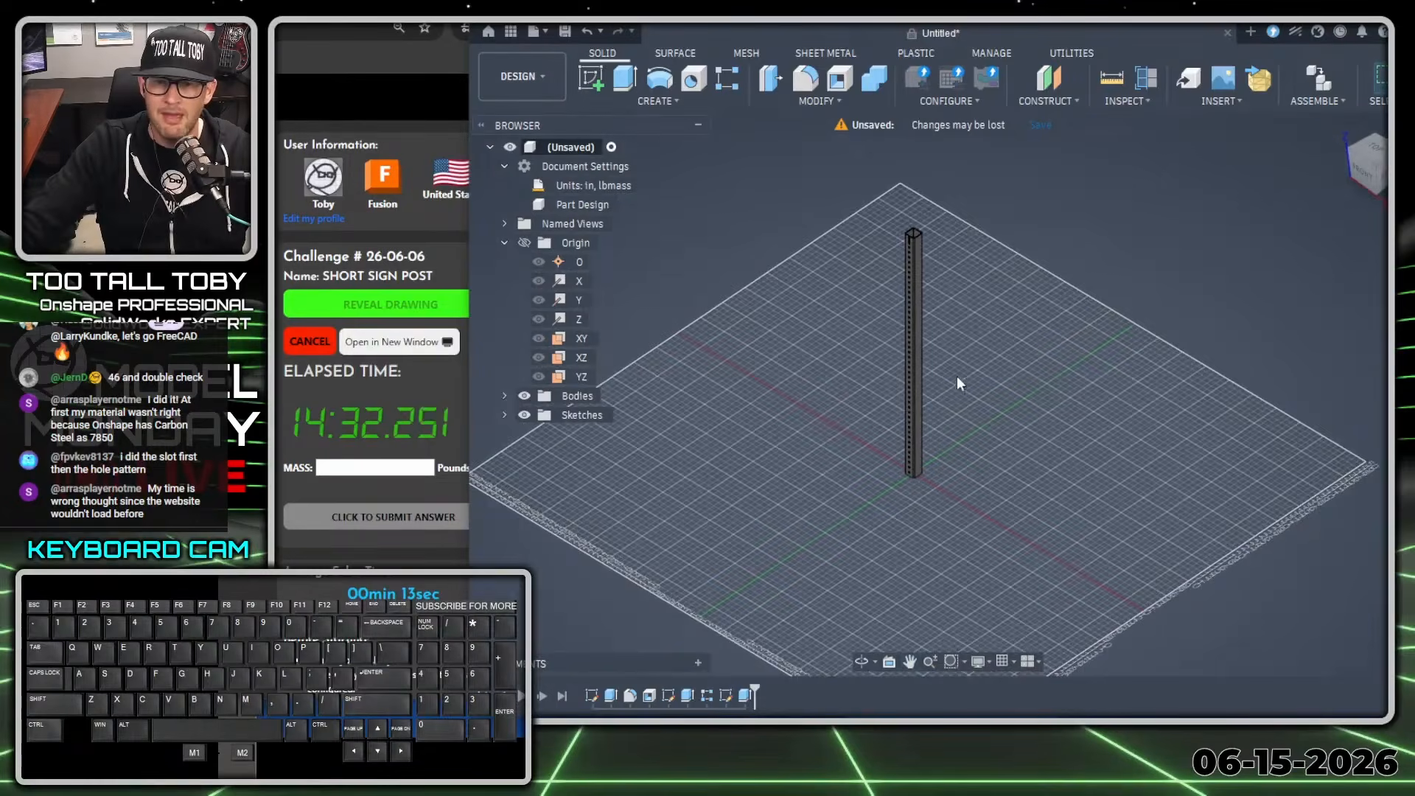
pyautogui.scroll(2, 959, 383)
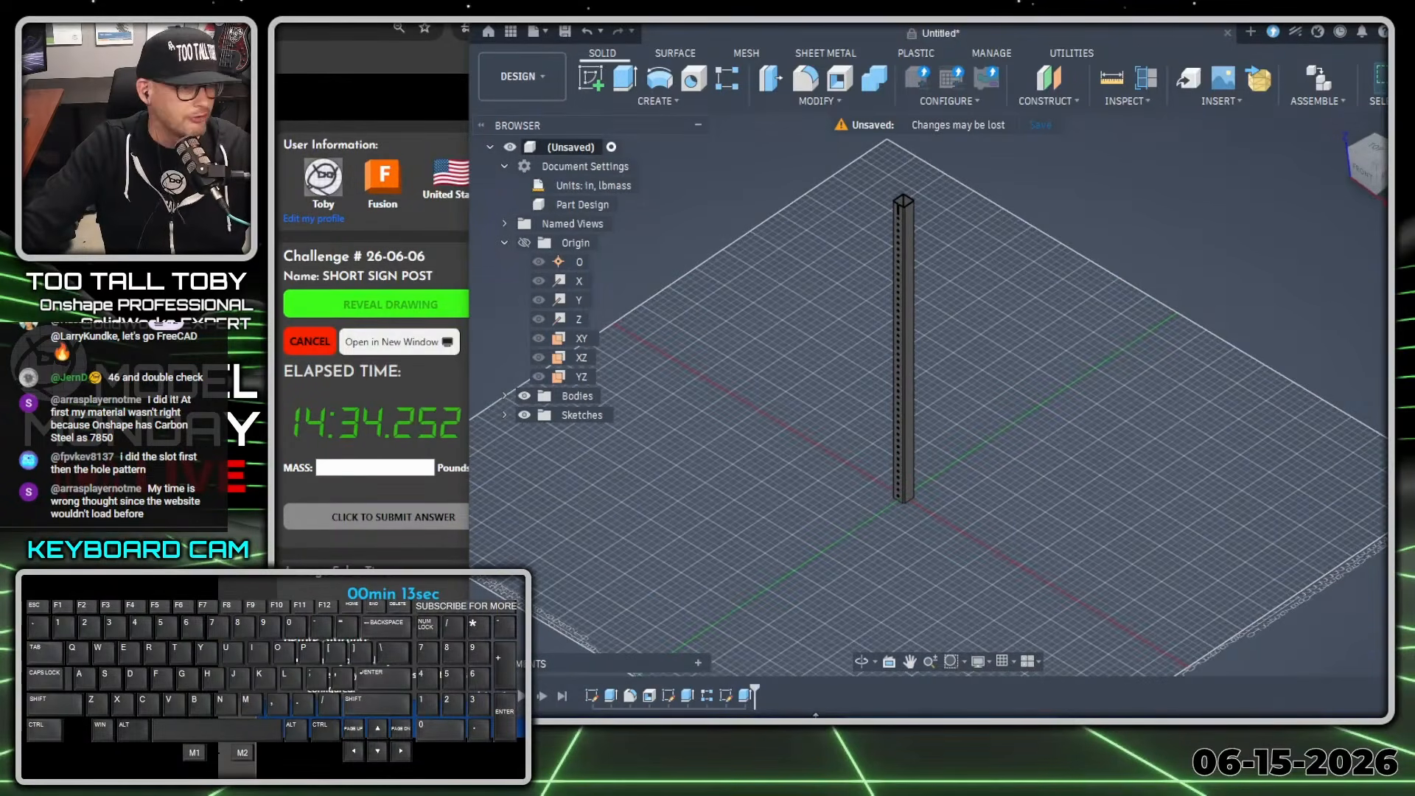
# Set up a circular pattern of features containing the hole cut, its rectangular pattern and the slot cut.
pyautogui.moveTo(815, 700); pyautogui.dragTo(841, 555)
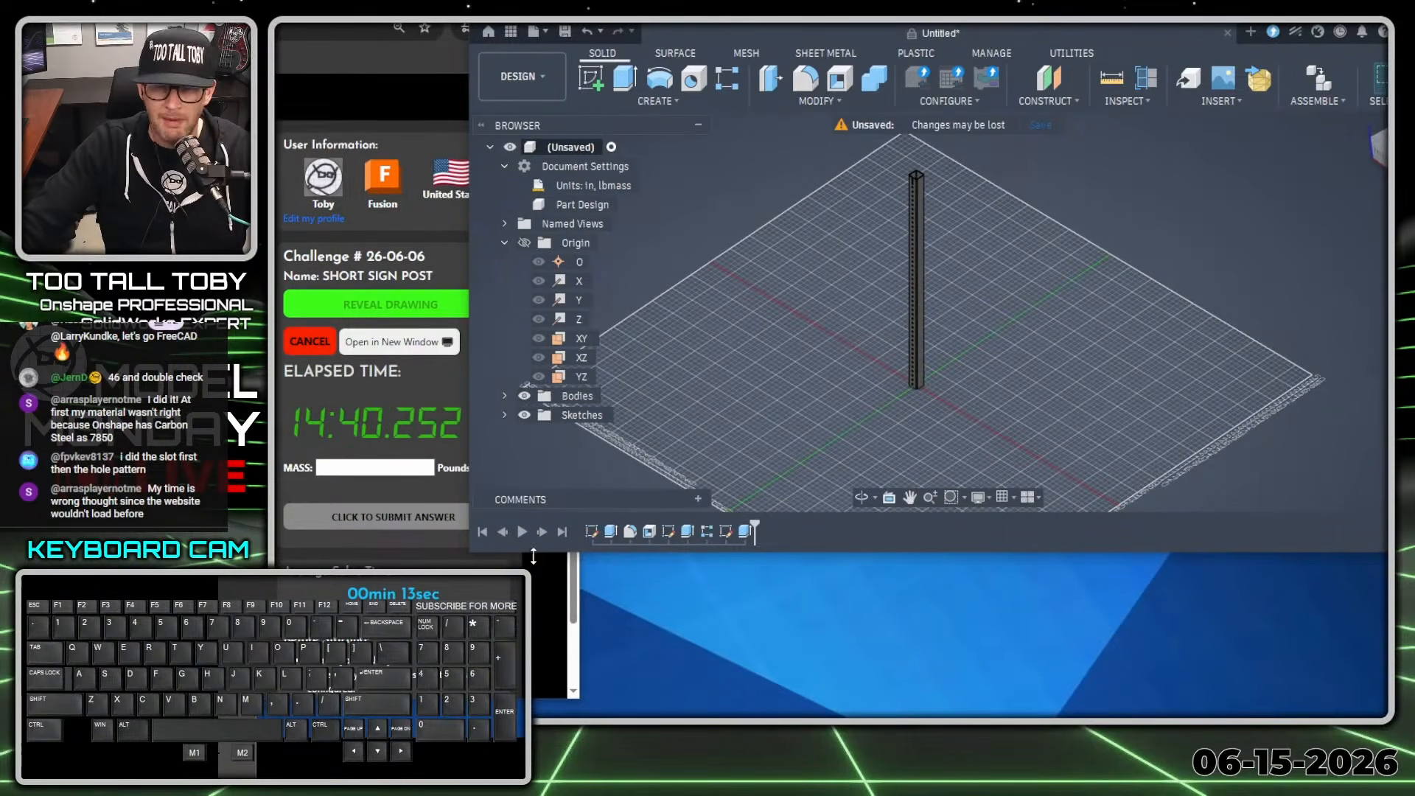
pyautogui.click(734, 78)
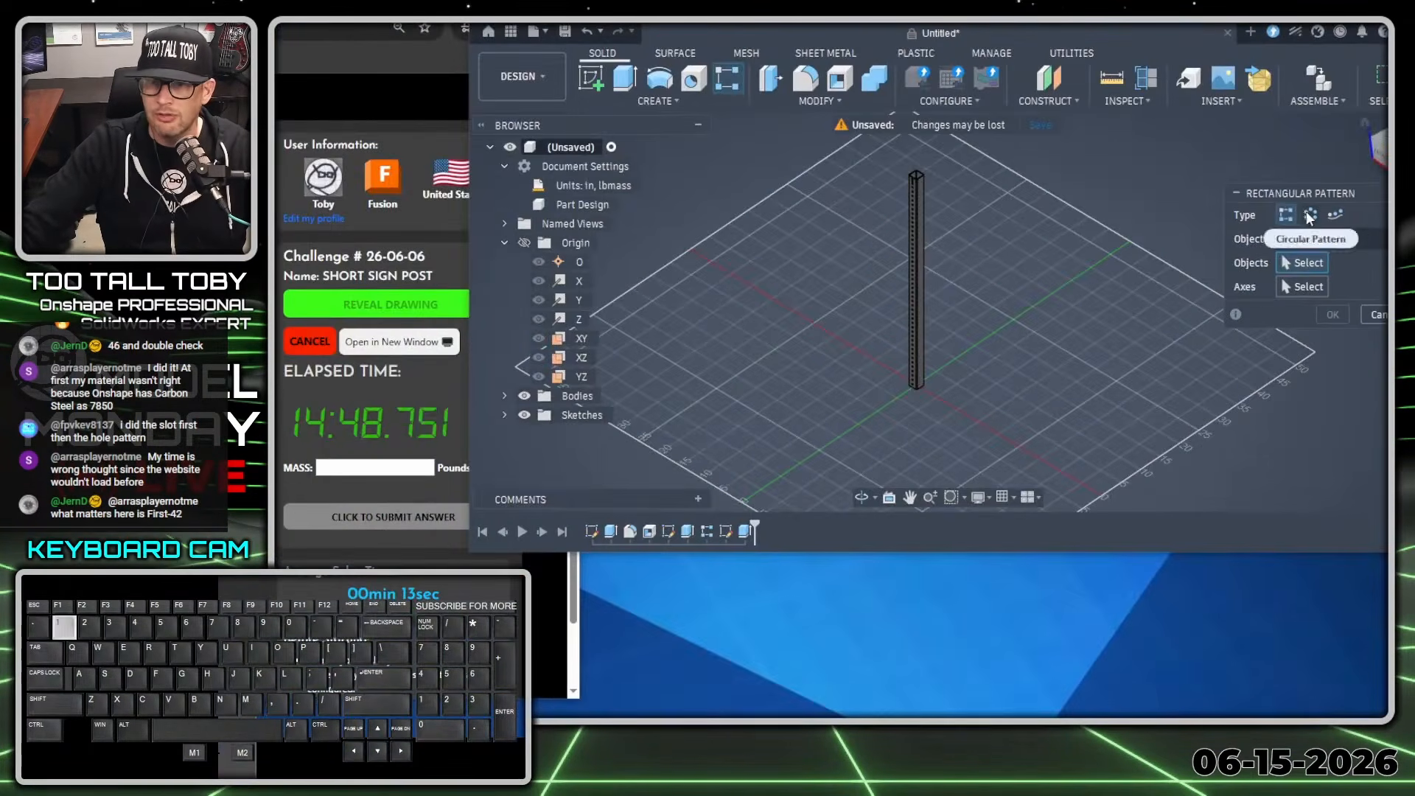
pyautogui.click(1277, 216)
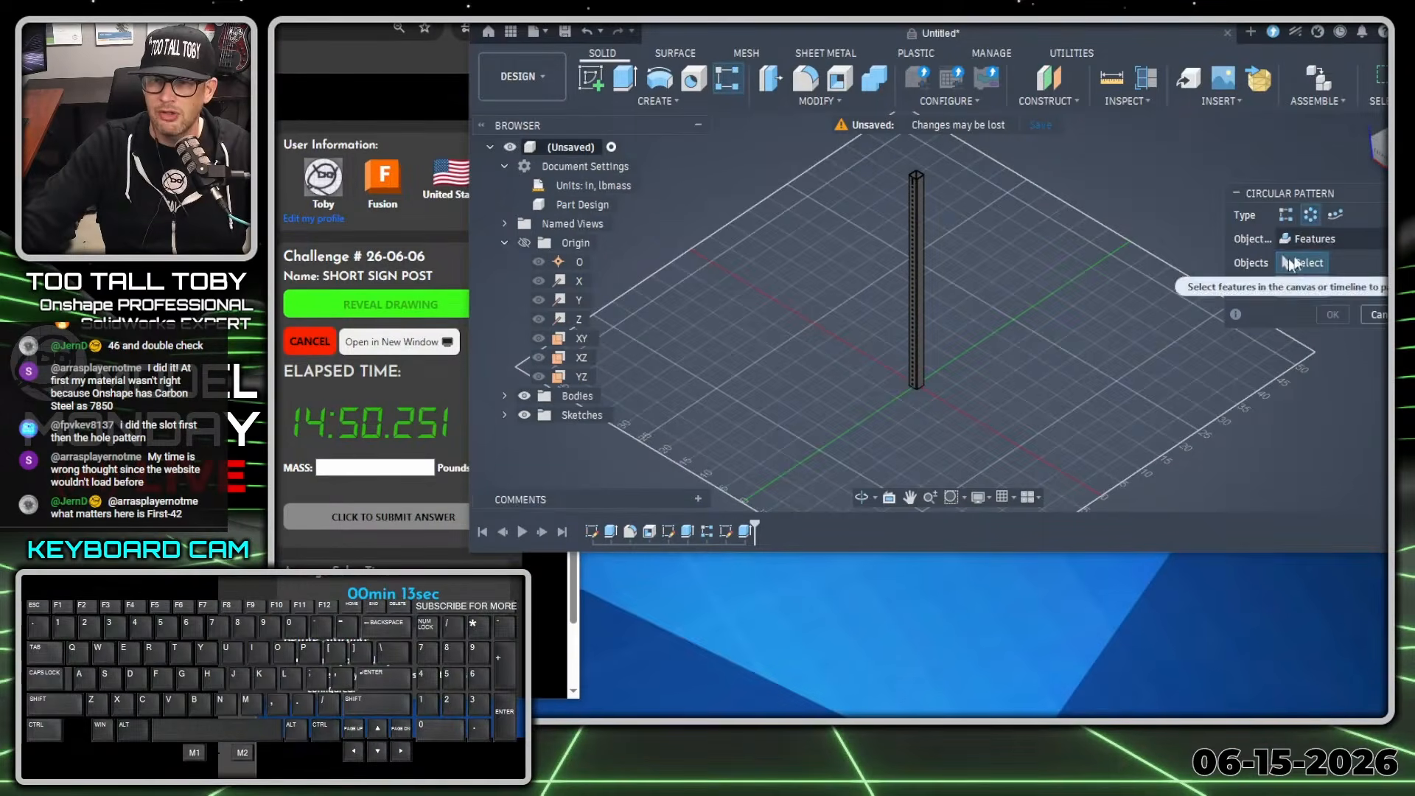
pyautogui.click(1311, 239)
pyautogui.click(1319, 301)
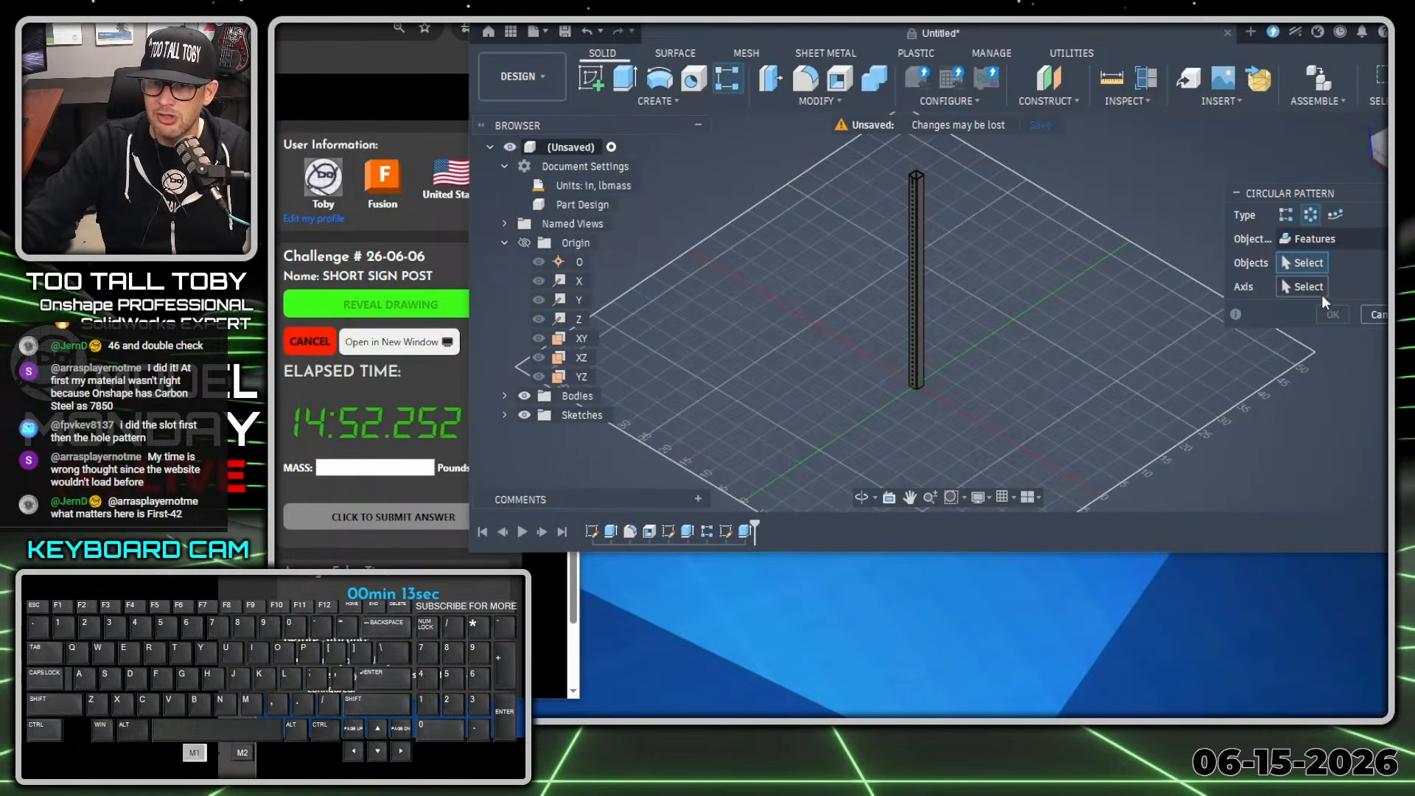
pyautogui.click(1301, 264)
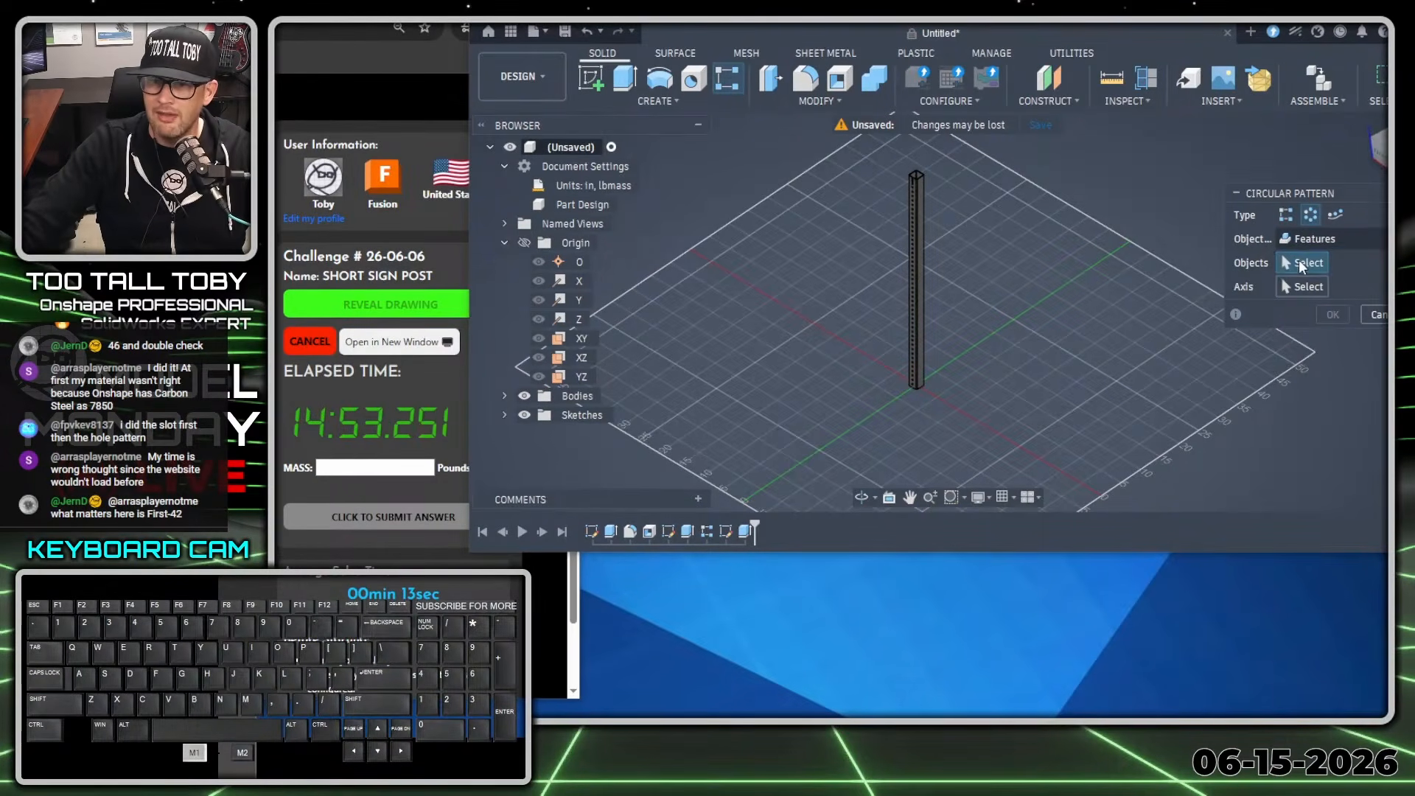
pyautogui.click(687, 532)
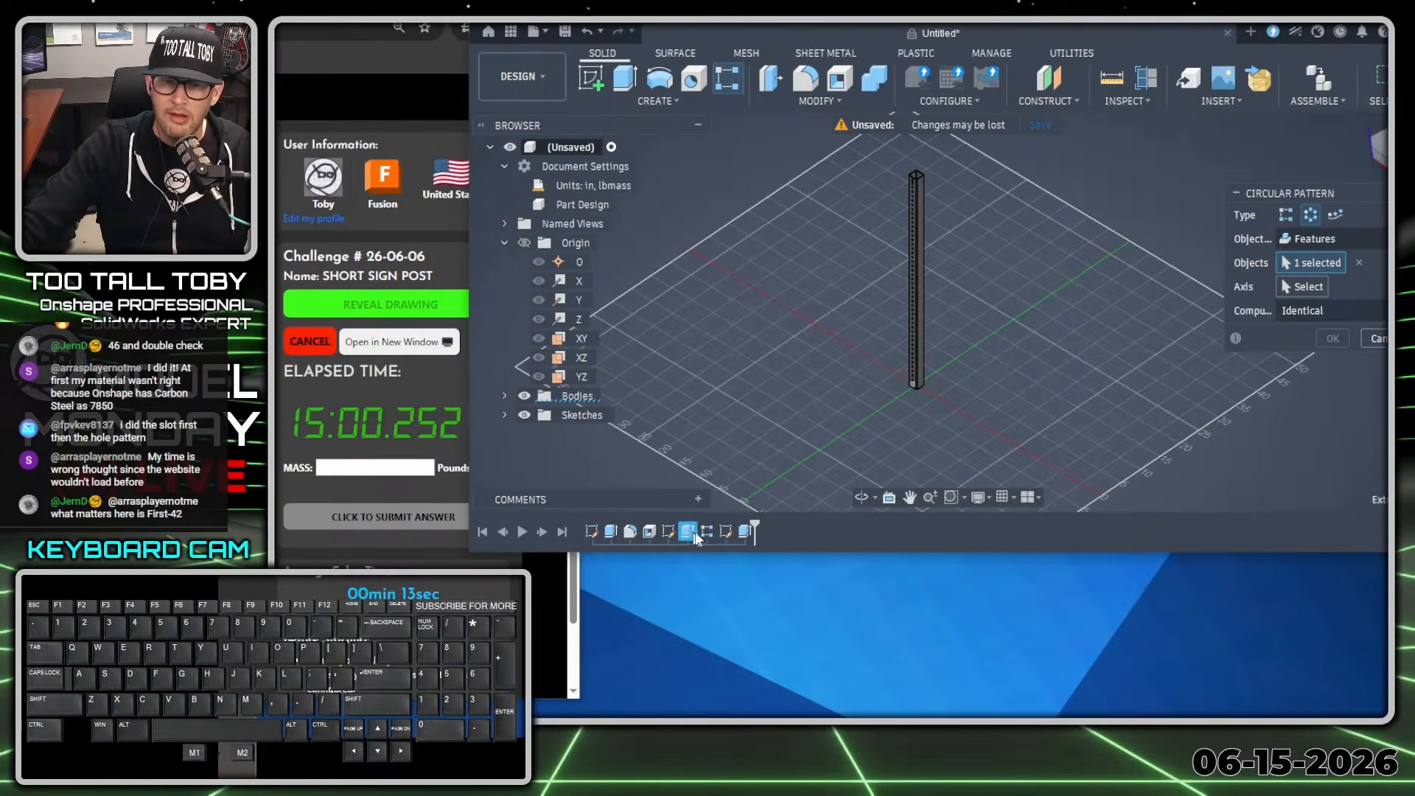
pyautogui.click(707, 531)
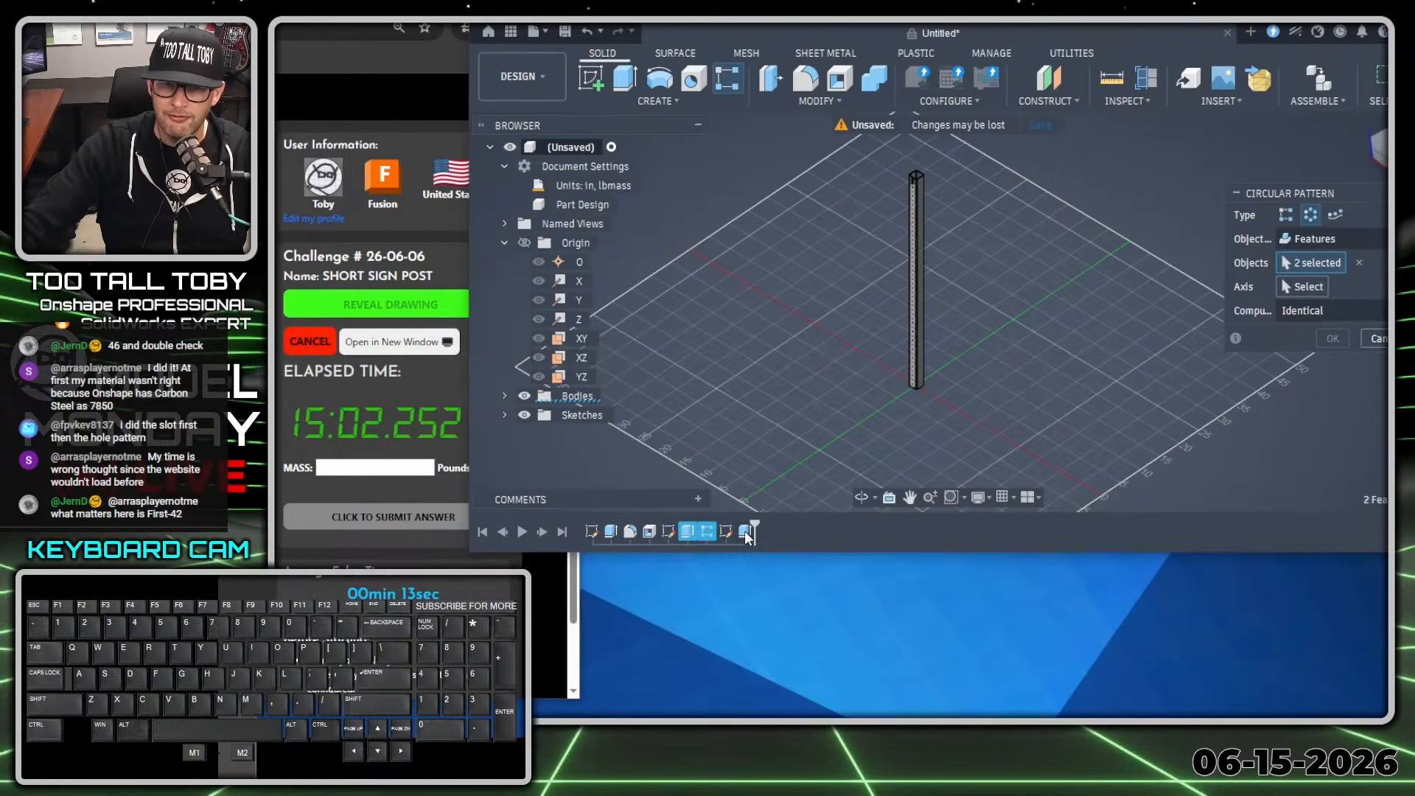
pyautogui.click(745, 531)
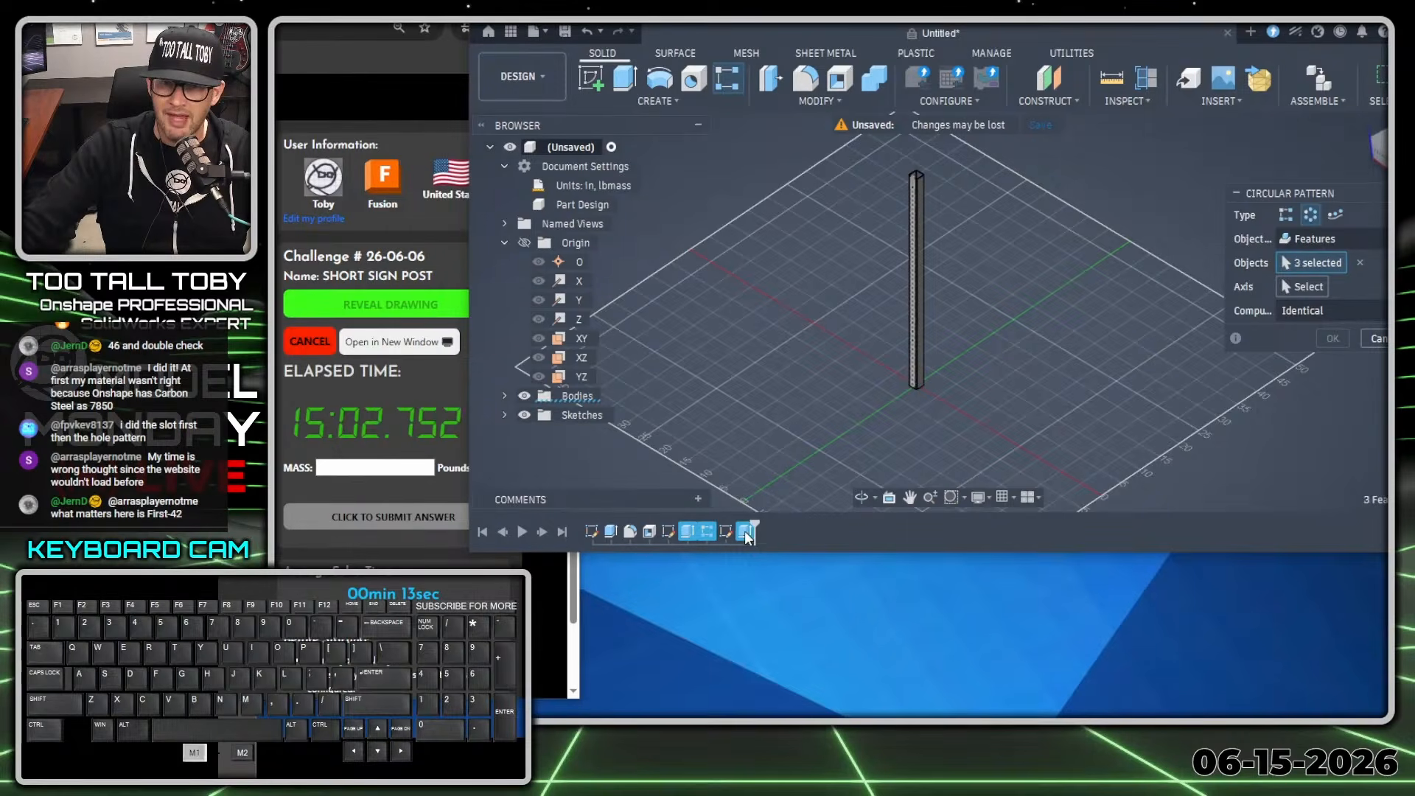
# Pattern the selected features around the vertical Z axis with full distribution and a quantity of 4.
pyautogui.click(1301, 288)
pyautogui.keyDown('shift'); pyautogui.moveTo(950, 377); pyautogui.dragTo(919, 388, button='middle'); pyautogui.keyUp('shift')
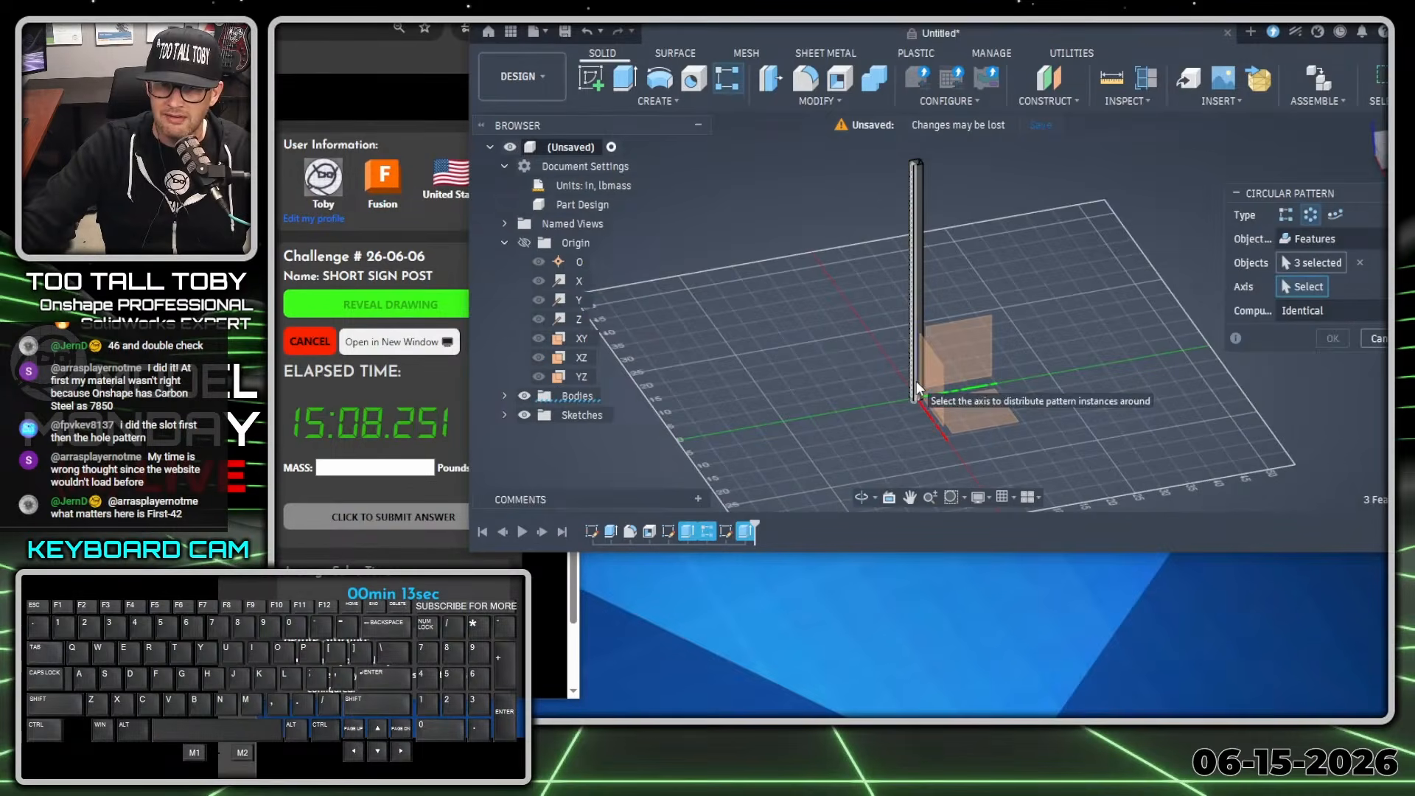
pyautogui.scroll(5, 918, 390)
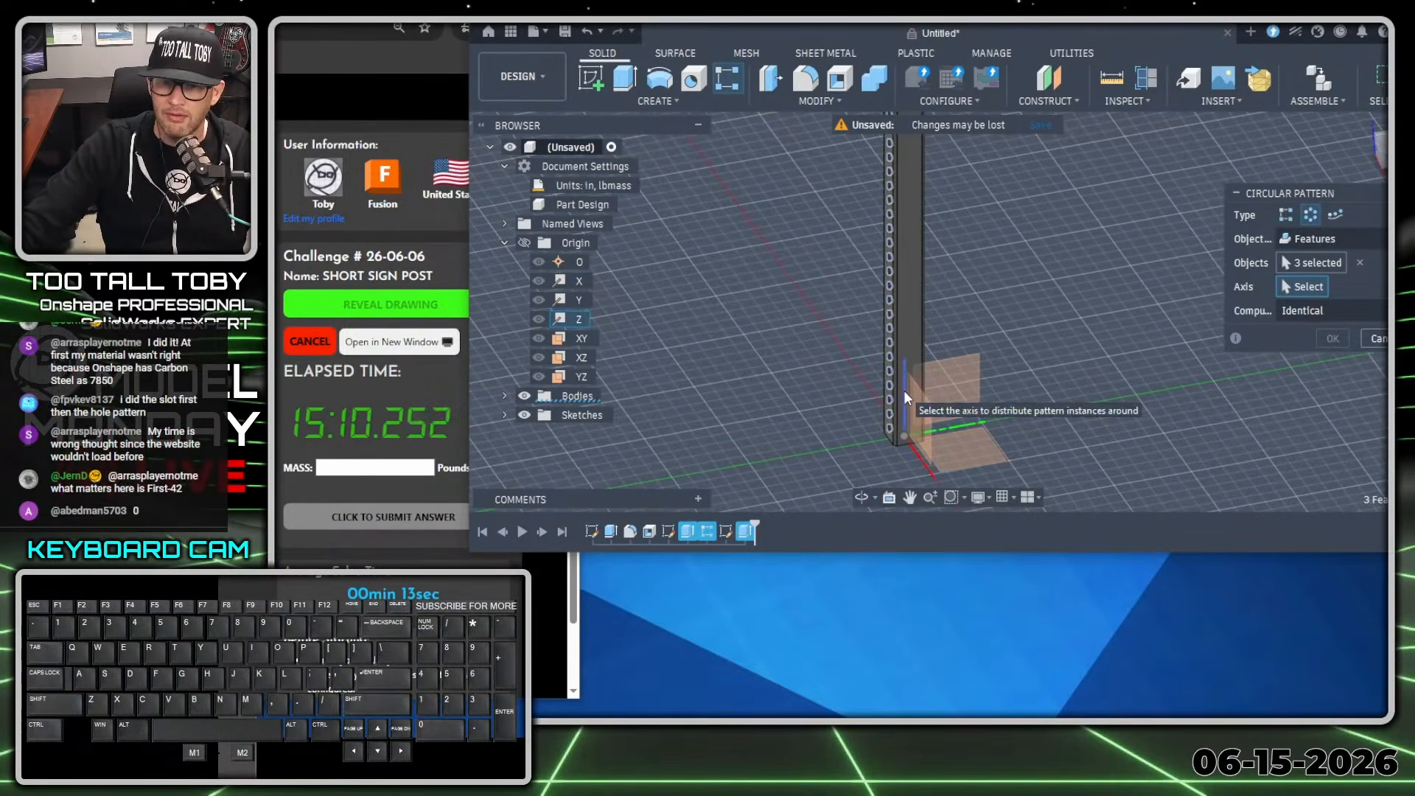
pyautogui.click(906, 398)
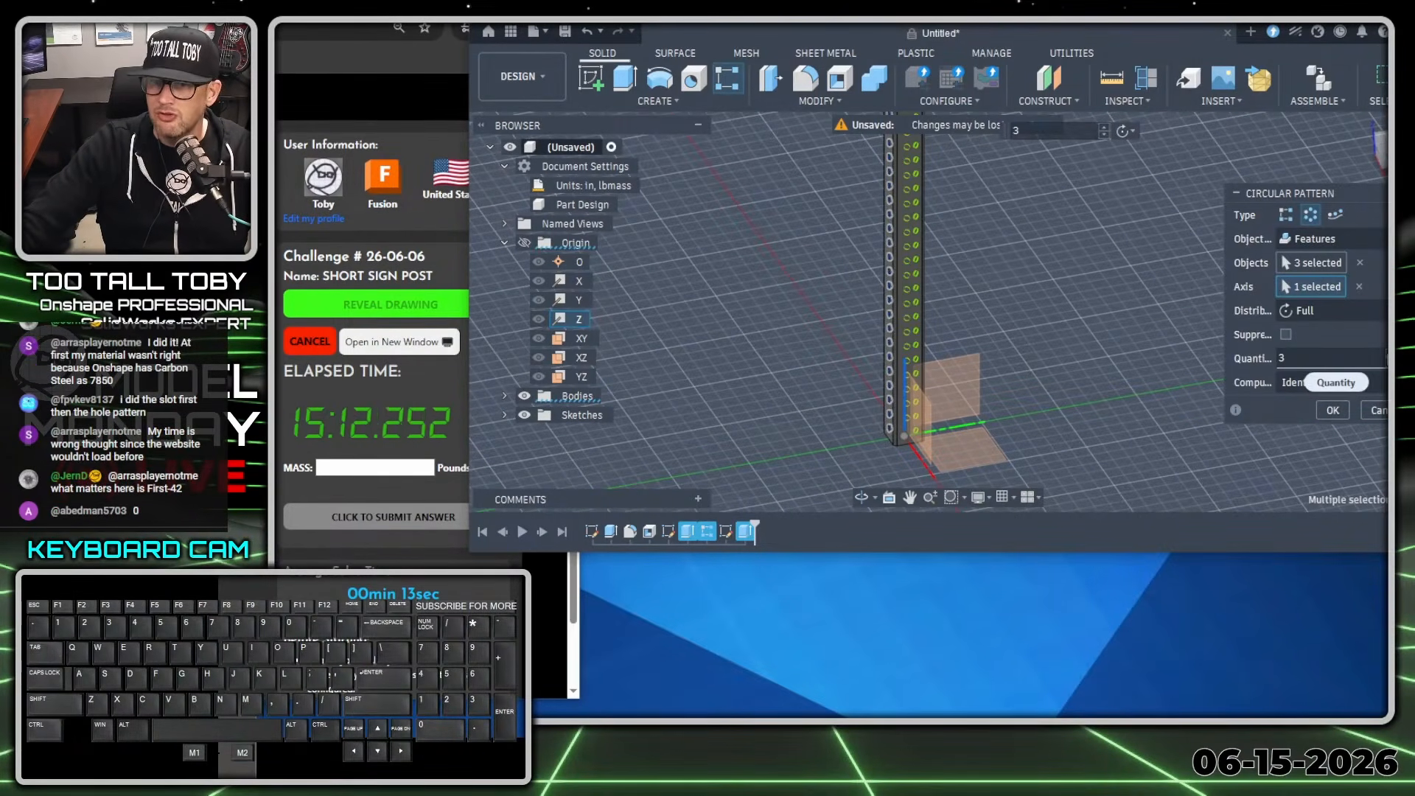
pyautogui.click(1389, 353)
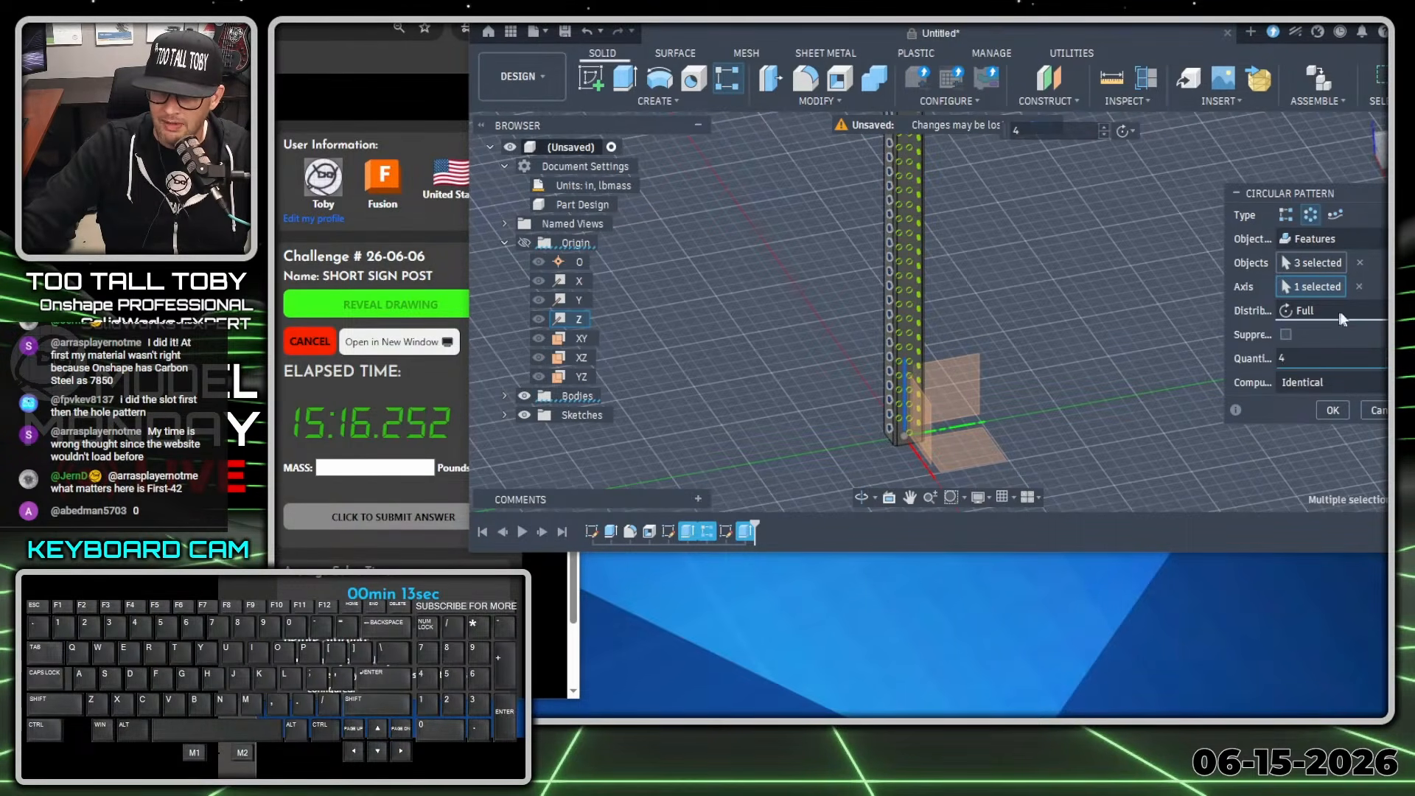
pyautogui.scroll(-5, 916, 346)
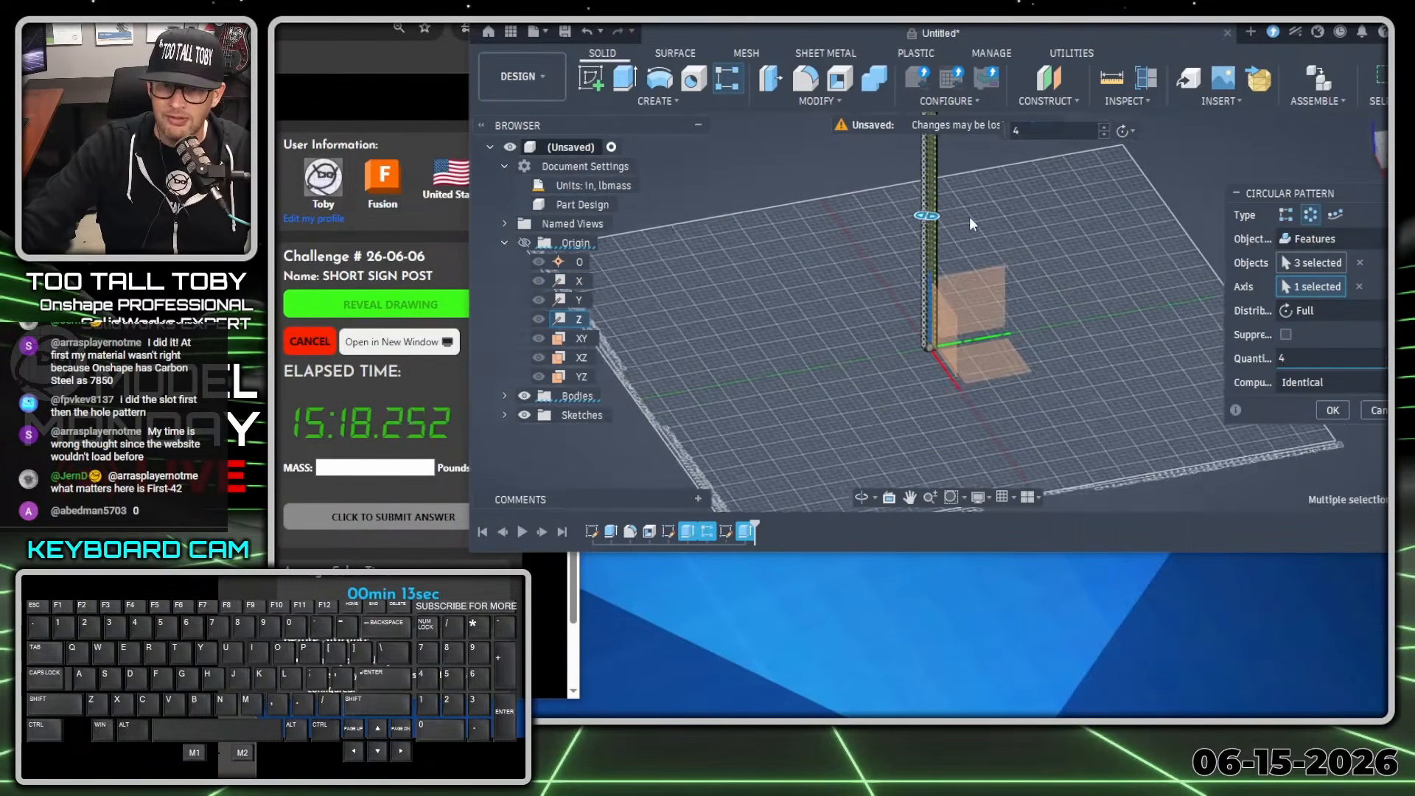
pyautogui.scroll(6, 925, 345)
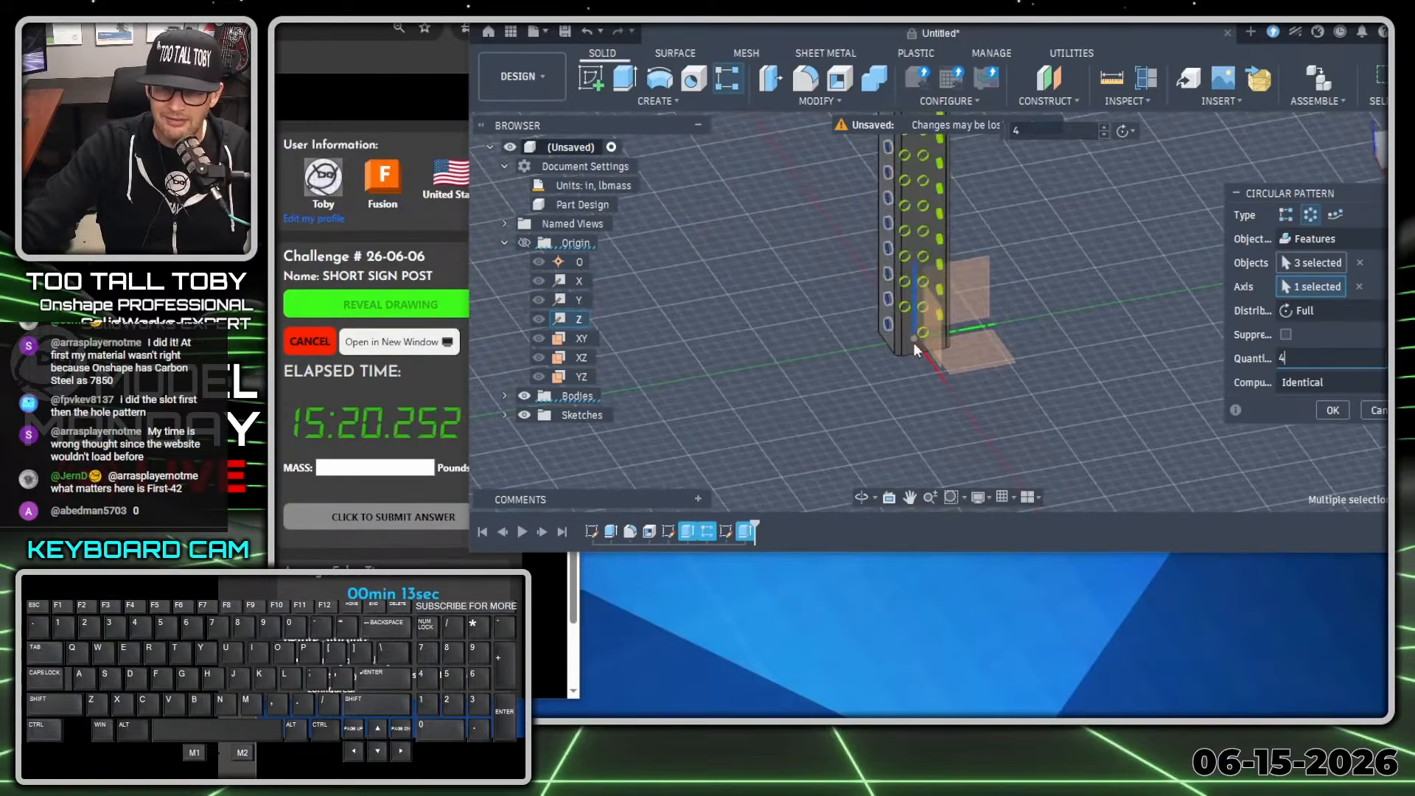
pyautogui.moveTo(918, 347); pyautogui.dragTo(944, 360, button='middle')
pyautogui.click(1334, 410)
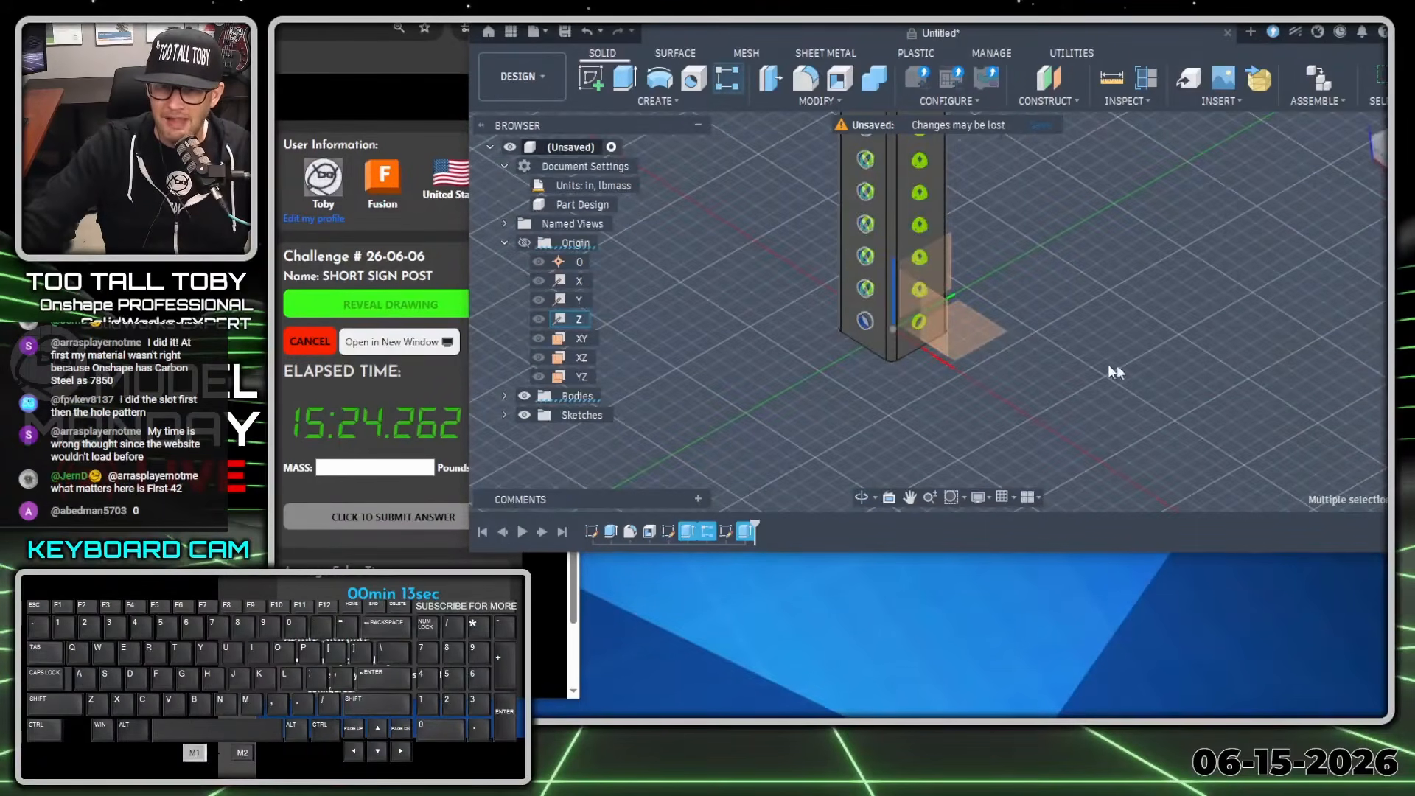
# Examine the patterned slots at the post's upper end and the holes along its full length.
pyautogui.scroll(-5, 1083, 356)
pyautogui.keyDown('ctrl'); pyautogui.moveTo(1111, 217); pyautogui.dragTo(1023, 550, button='middle'); pyautogui.keyUp('ctrl')
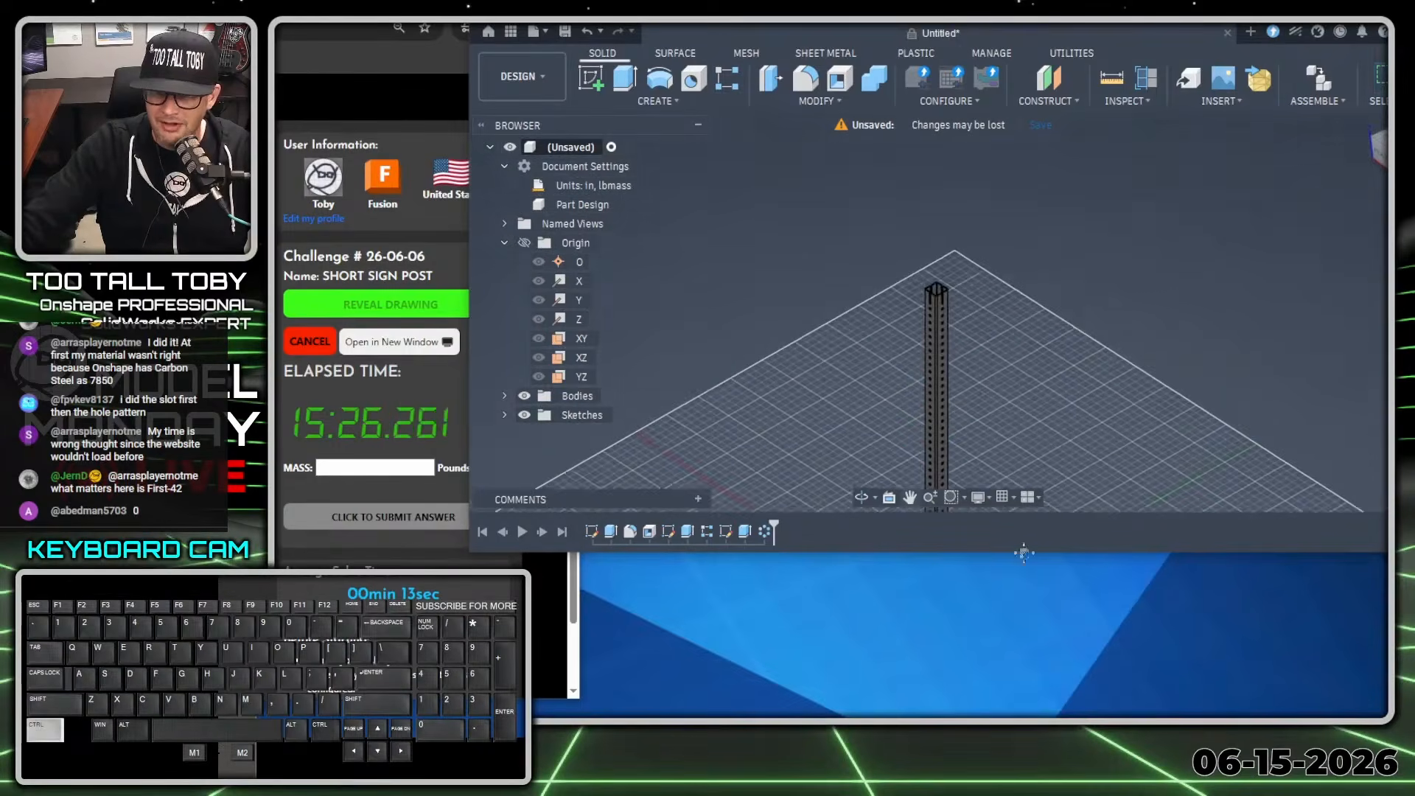
pyautogui.scroll(5, 968, 344)
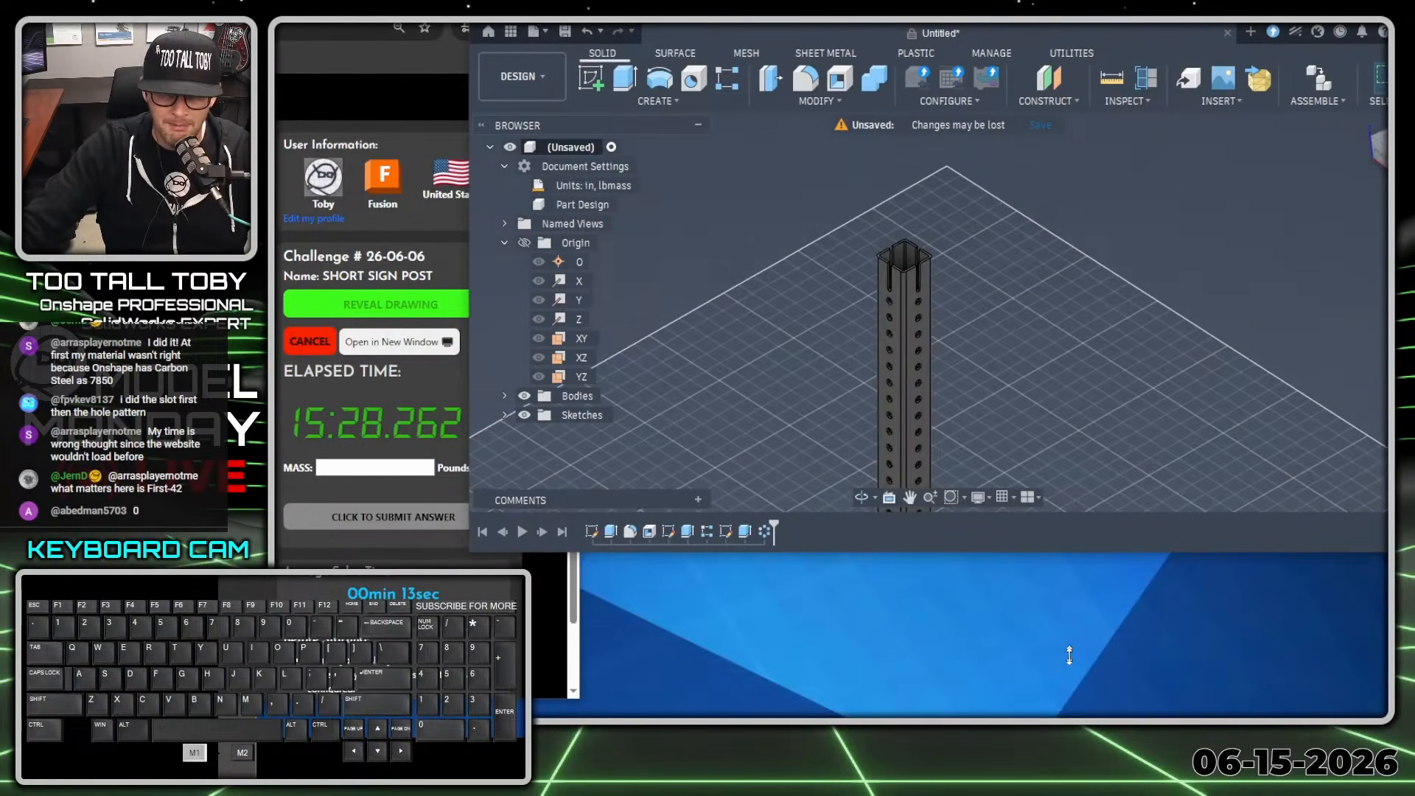
pyautogui.moveTo(1069, 656); pyautogui.dragTo(1069, 731)
pyautogui.scroll(-4, 1067, 499)
pyautogui.keyDown('ctrl'); pyautogui.moveTo(1052, 492); pyautogui.dragTo(1090, 177, button='middle'); pyautogui.keyUp('ctrl')
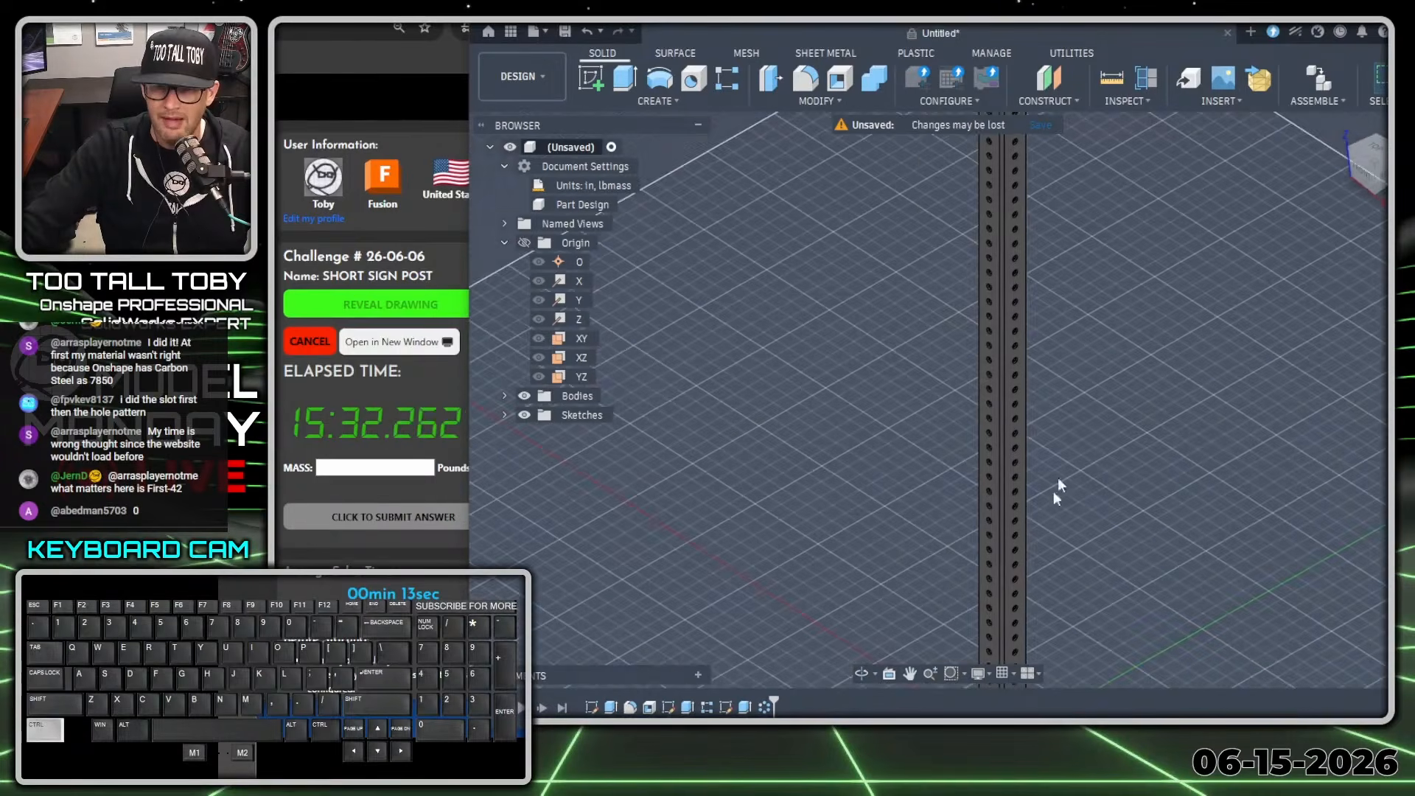
pyautogui.scroll(-10, 1058, 490)
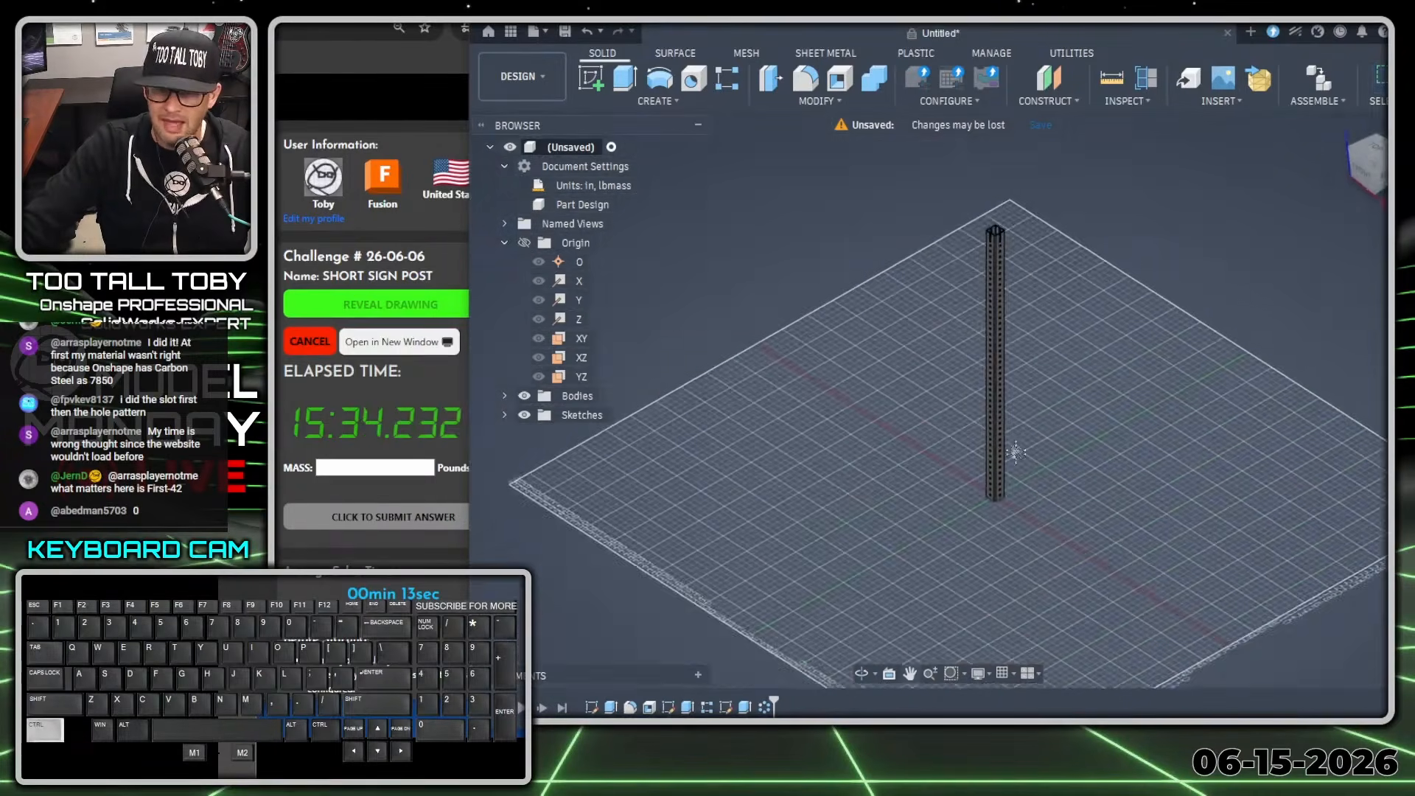
pyautogui.scroll(6, 1016, 451)
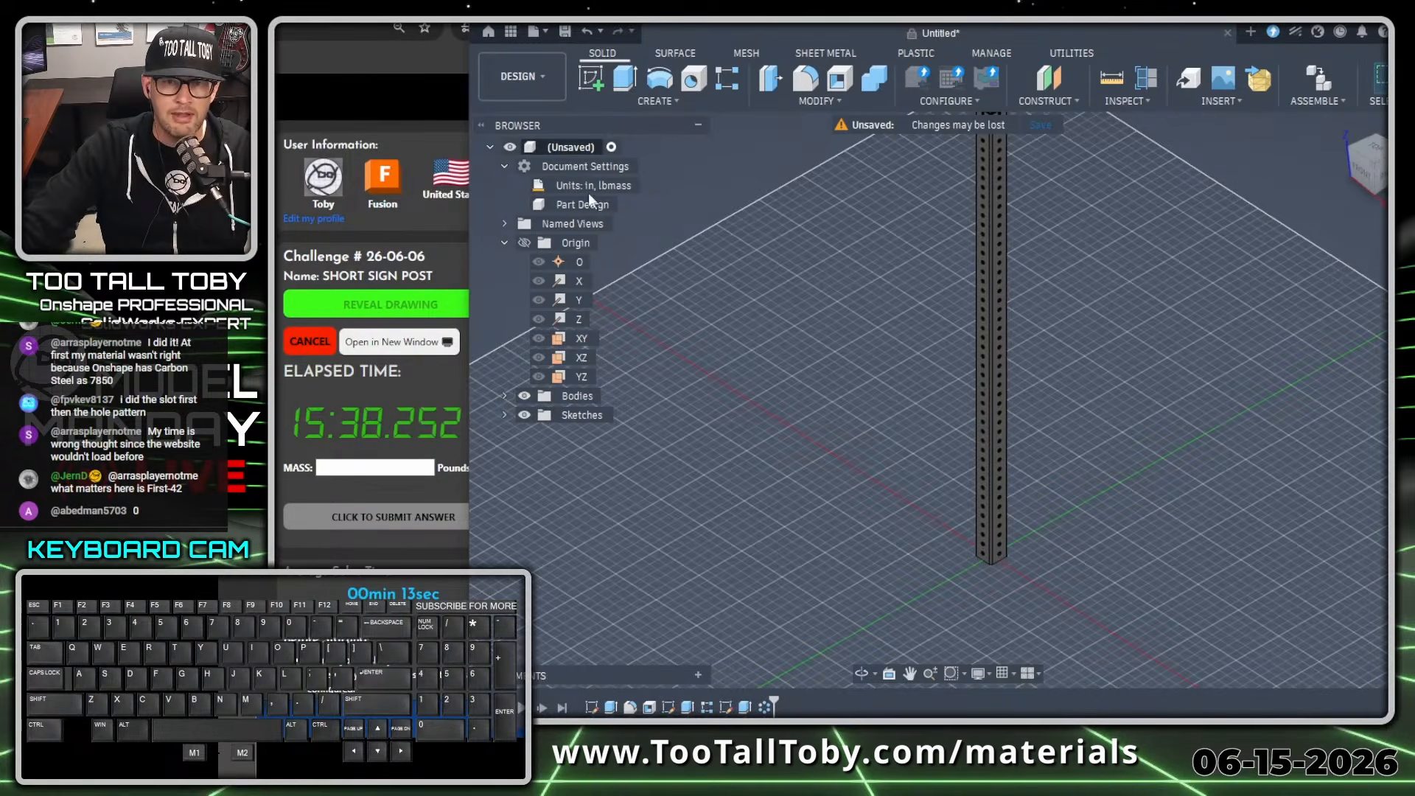
# Assign the physical material TTT-PLAIN CARBON STEEL from the Favorites library to the post.
pyautogui.rightClick(569, 149)
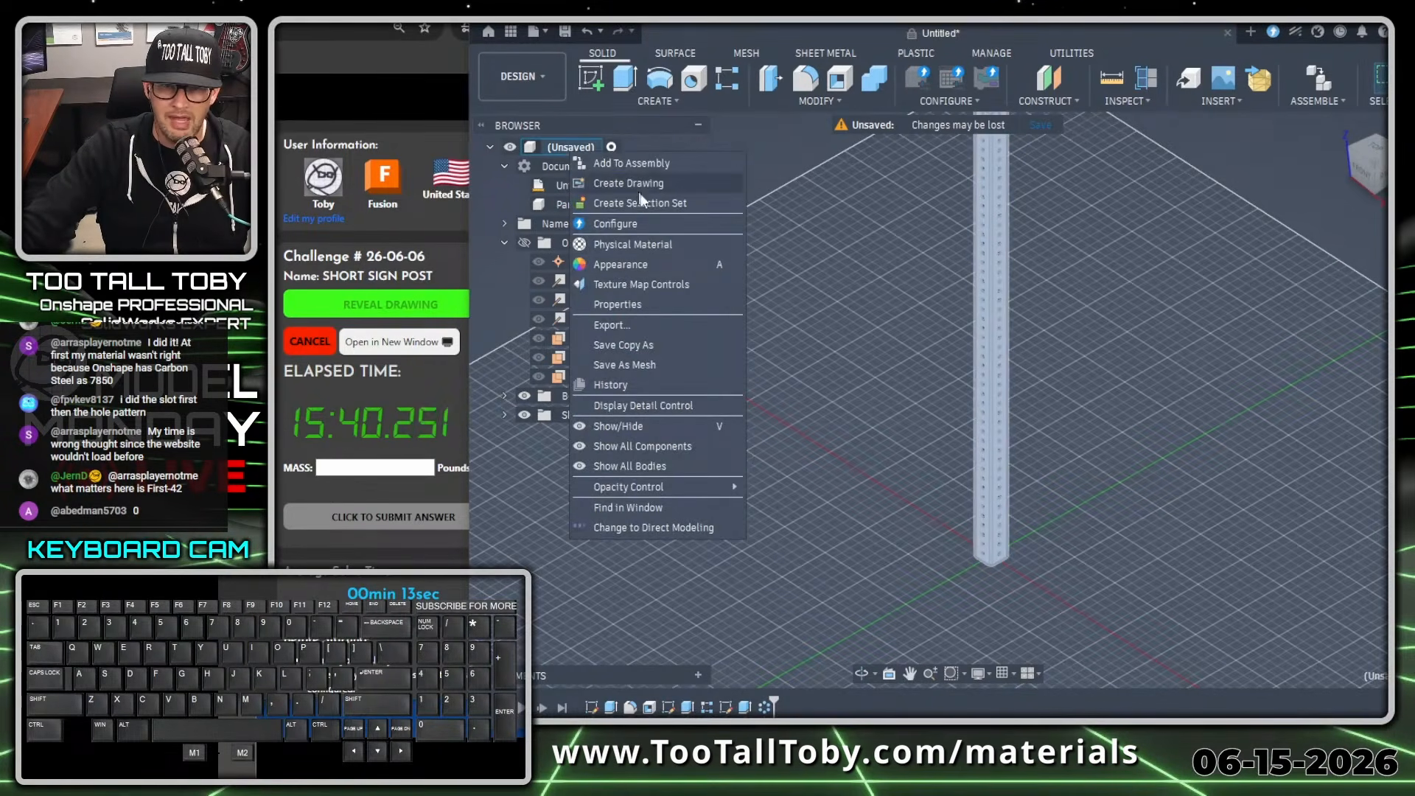
pyautogui.click(649, 244)
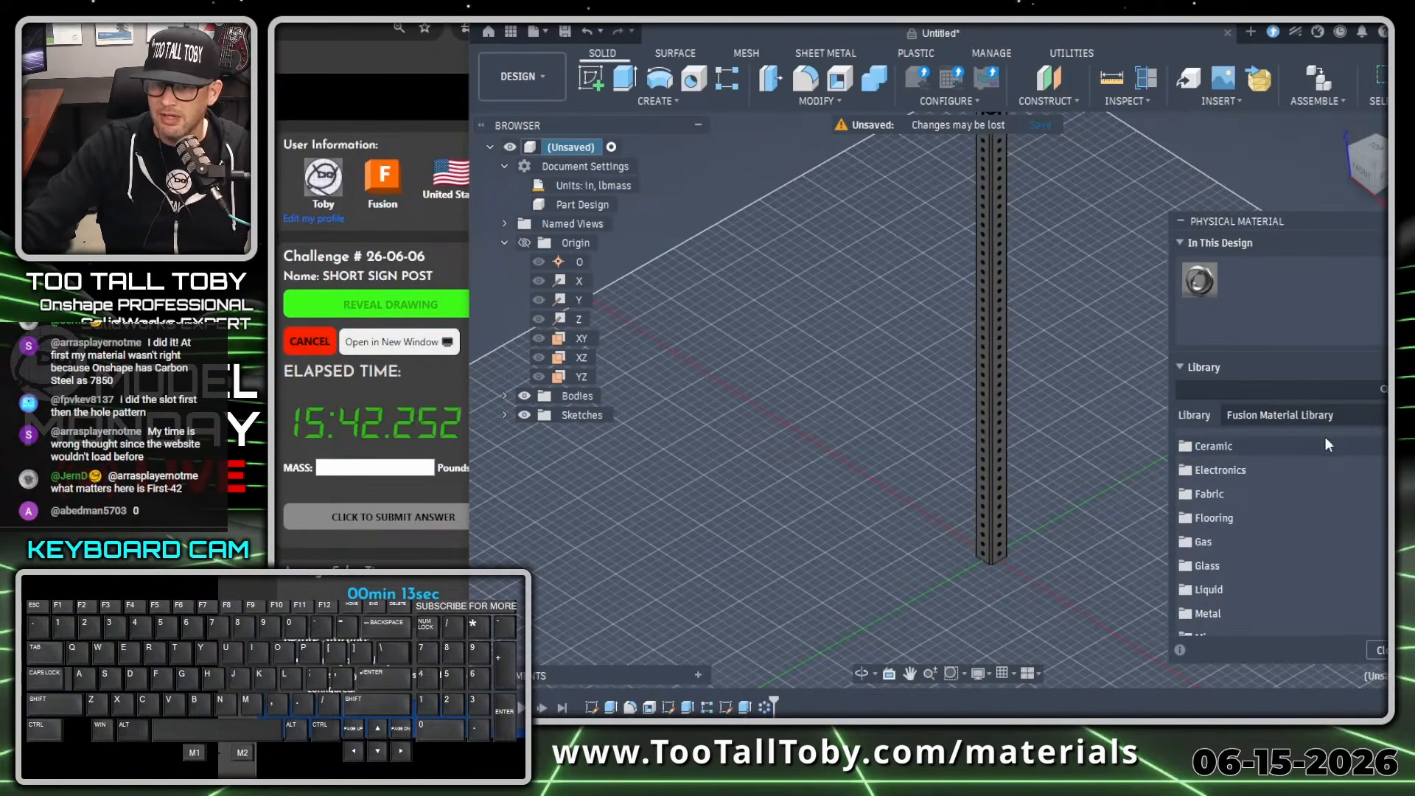
pyautogui.click(1319, 415)
pyautogui.click(1285, 499)
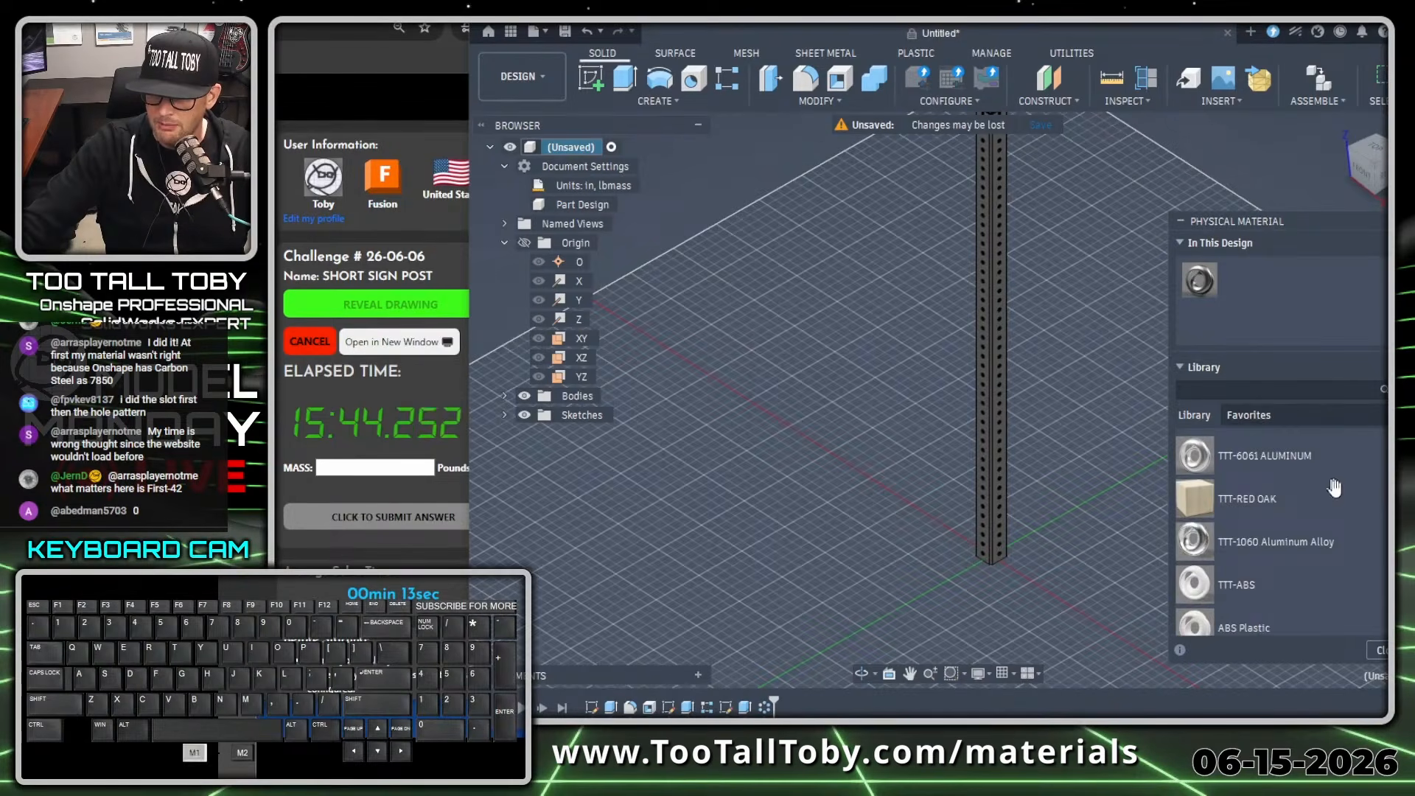
pyautogui.scroll(-3, 1275, 606)
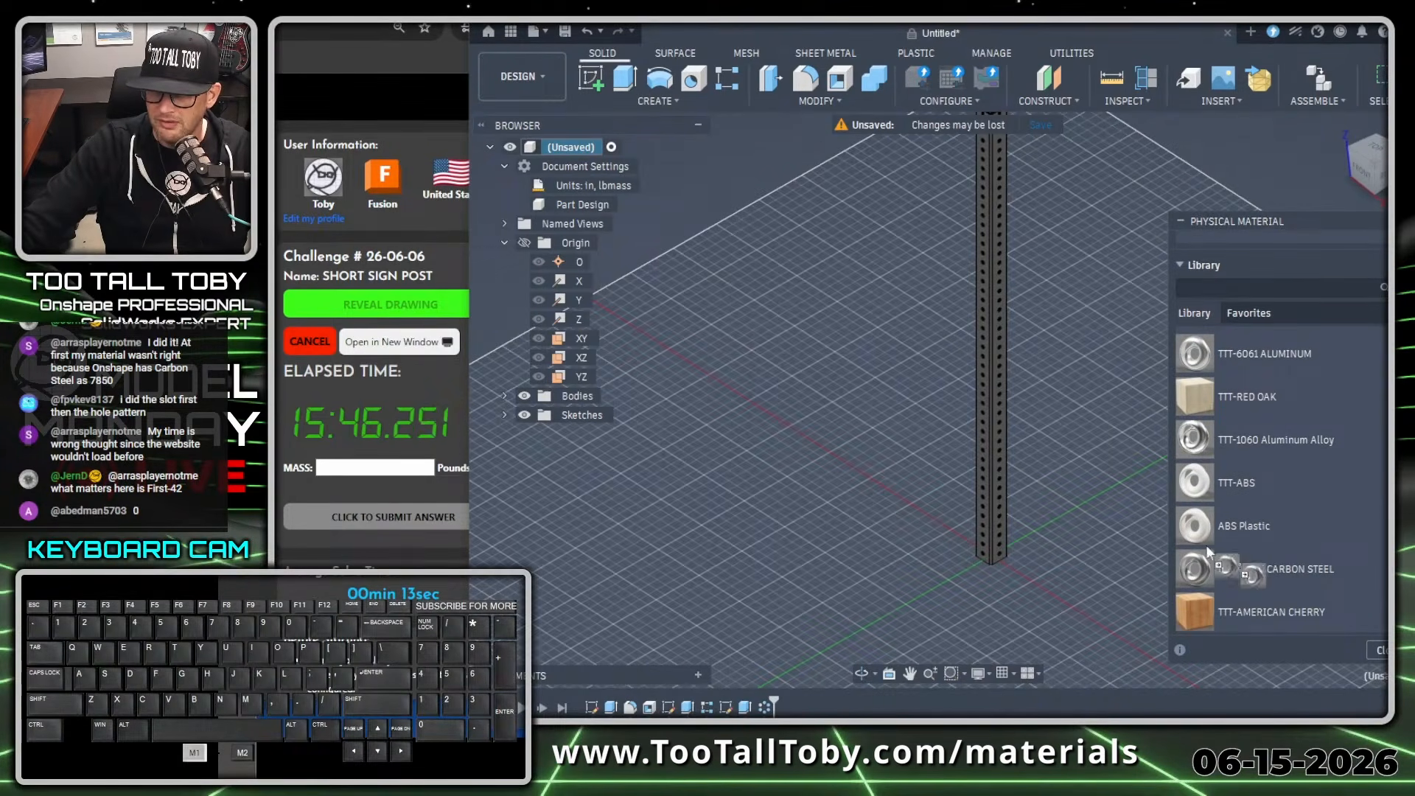
pyautogui.moveTo(1269, 569); pyautogui.dragTo(981, 404)
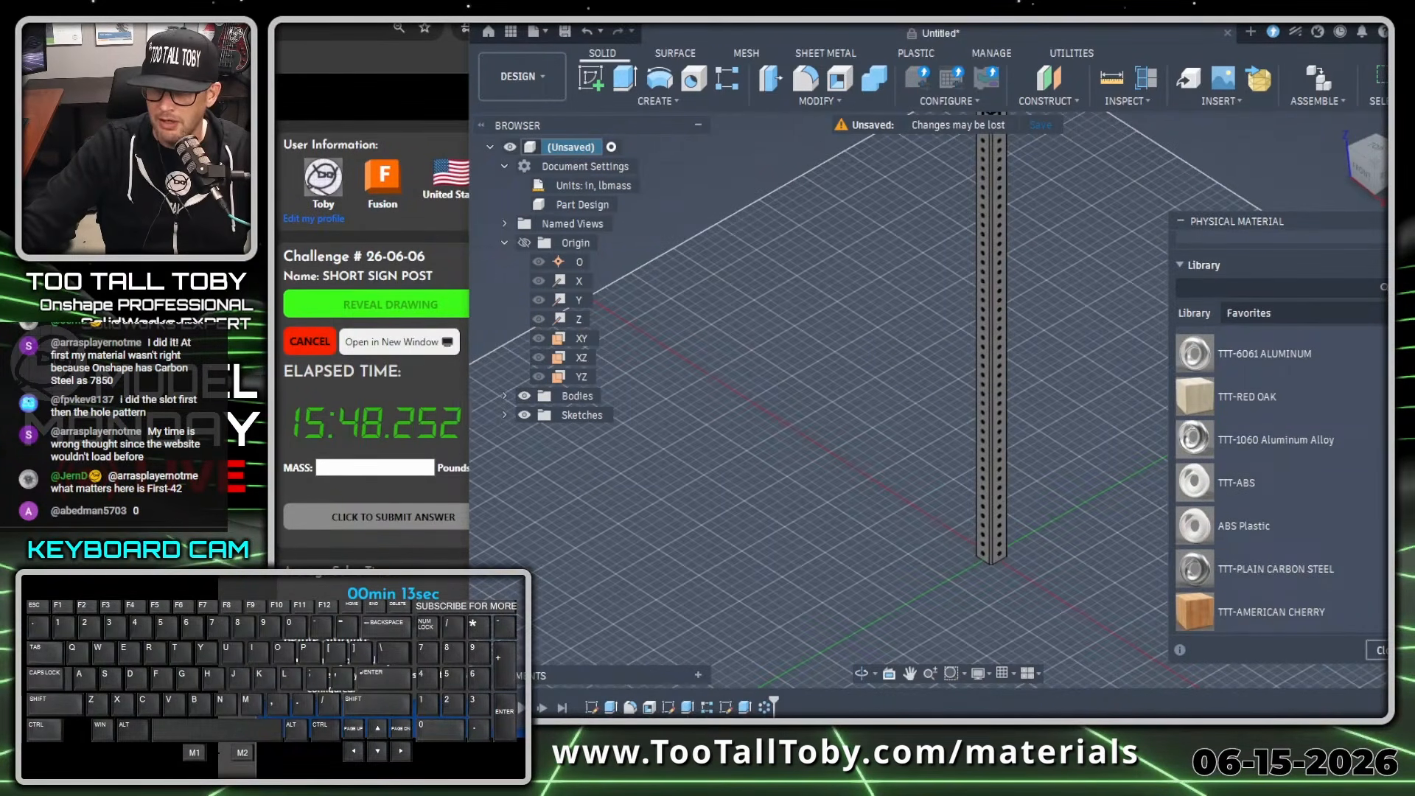
pyautogui.click(1382, 650)
# Look up the post's mass in the component properties and submit 11.545 pounds as the answer on the browser's challenge page.
pyautogui.rightClick(567, 151)
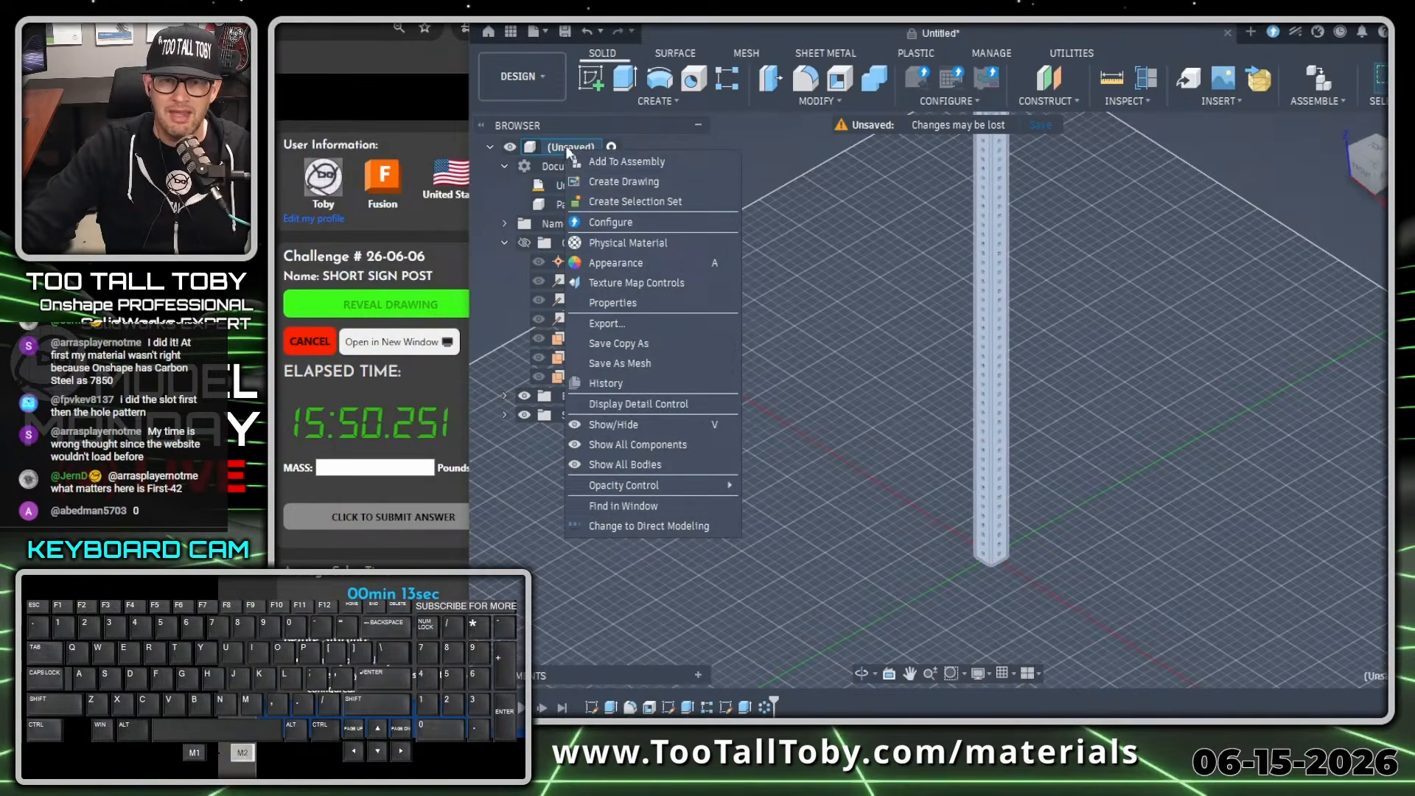
pyautogui.click(613, 303)
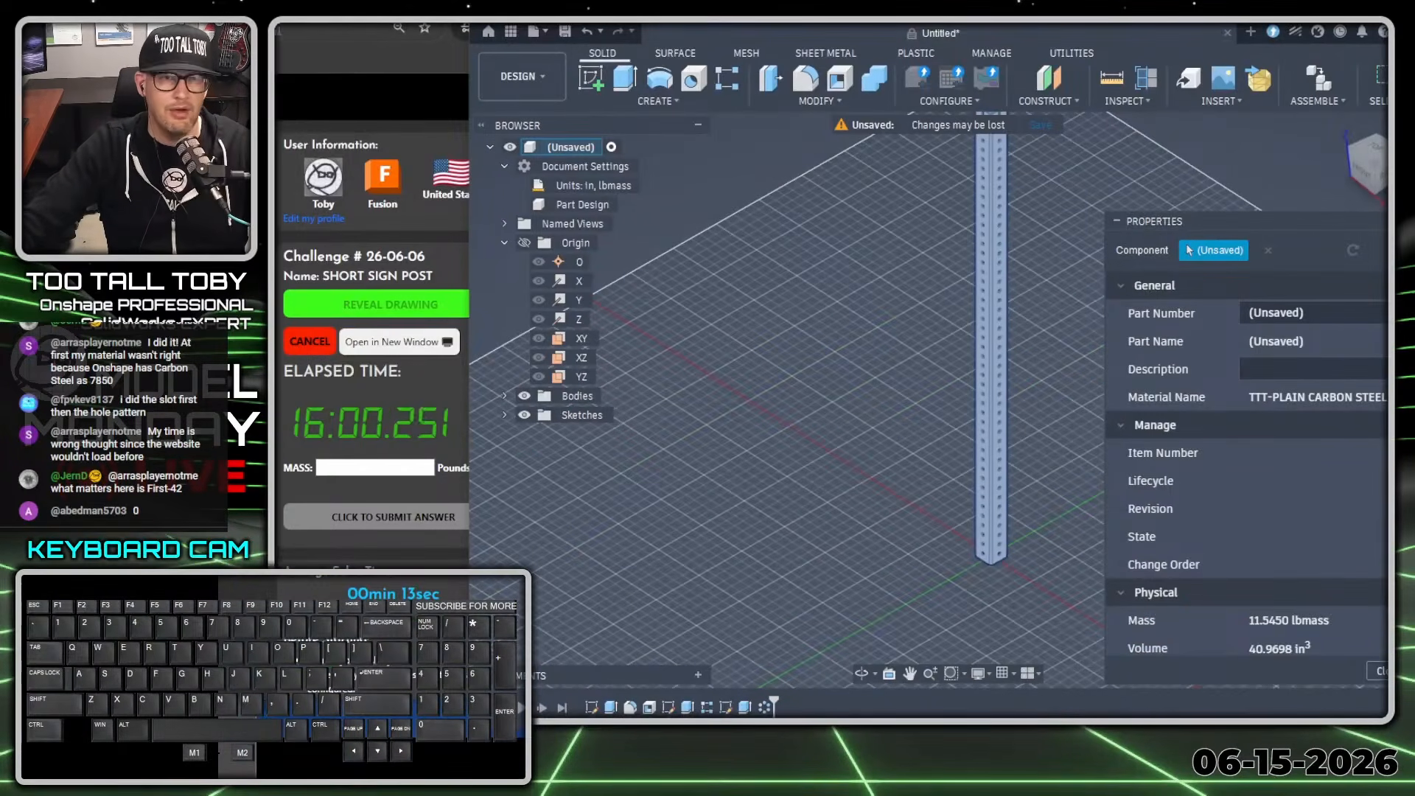
pyautogui.click(375, 467)
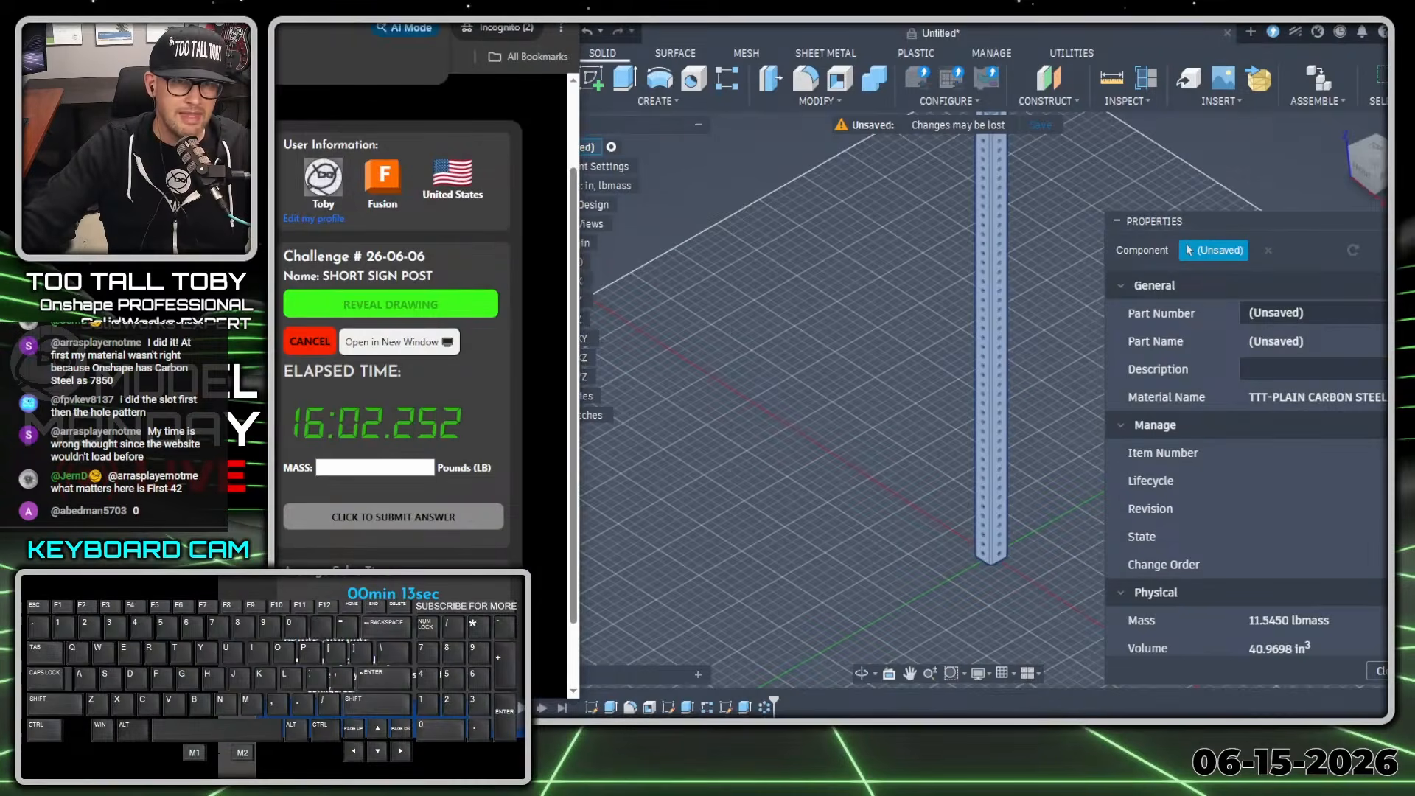
pyautogui.moveTo(331, 2); pyautogui.dragTo(1179, 19)
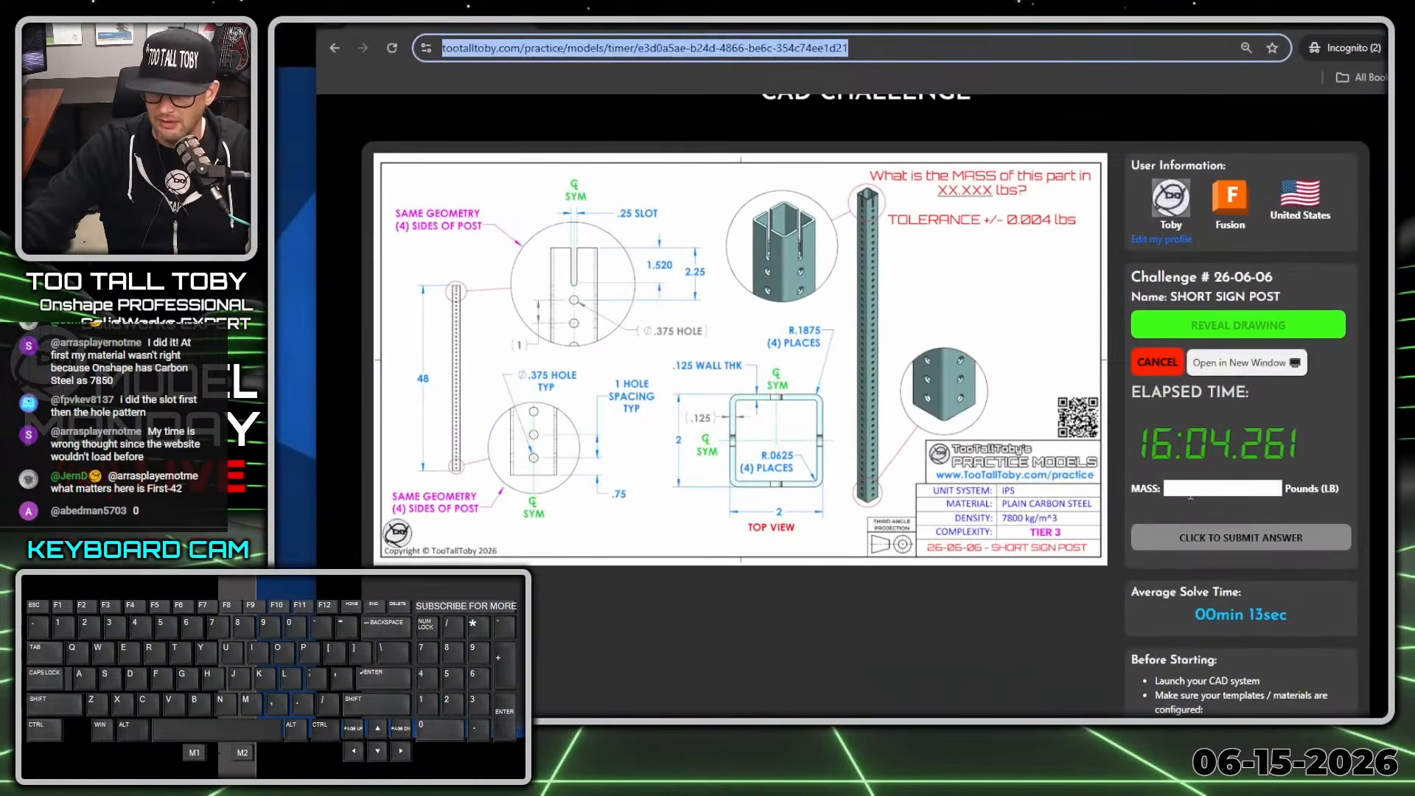
pyautogui.click(1189, 493)
pyautogui.write('11.54')
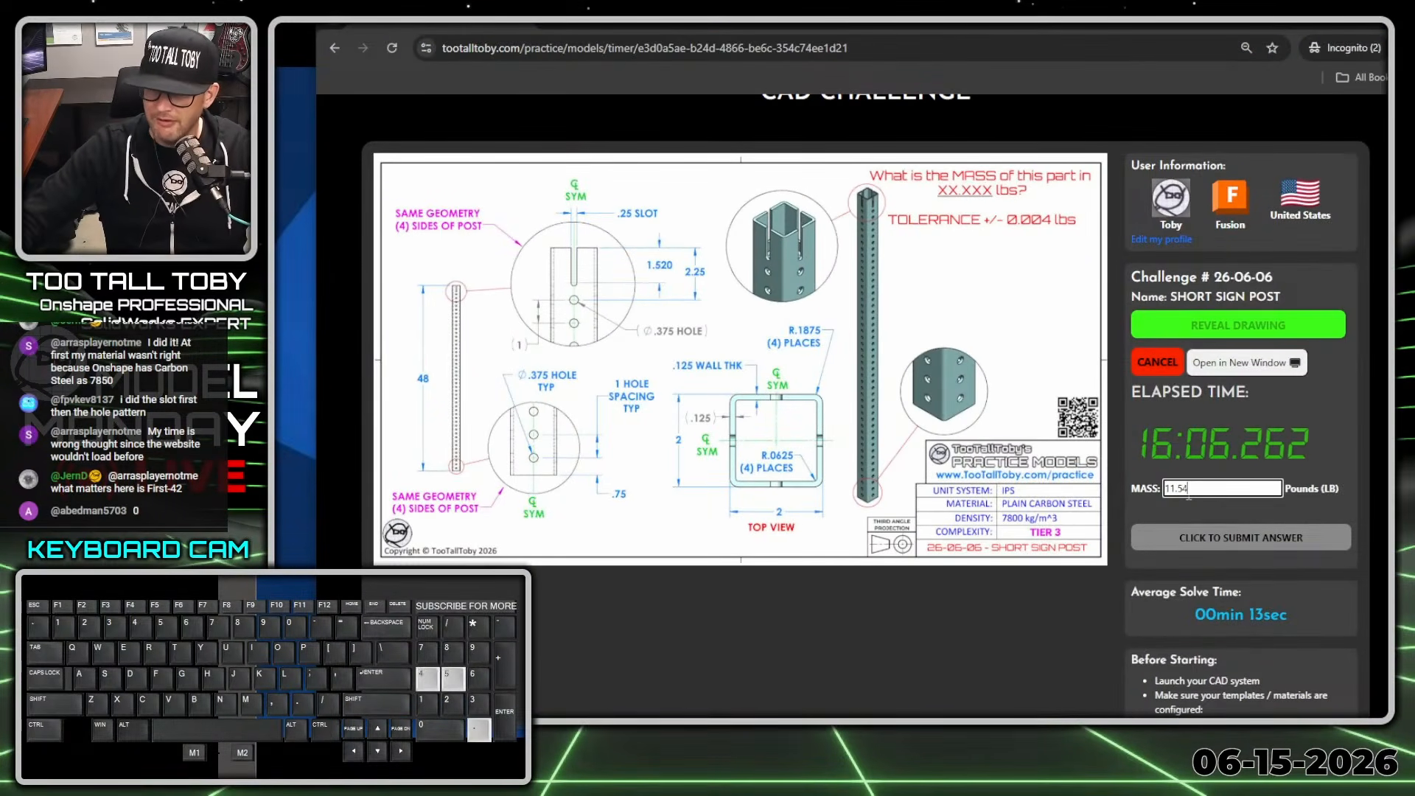
pyautogui.write('5')
pyautogui.press('Return')
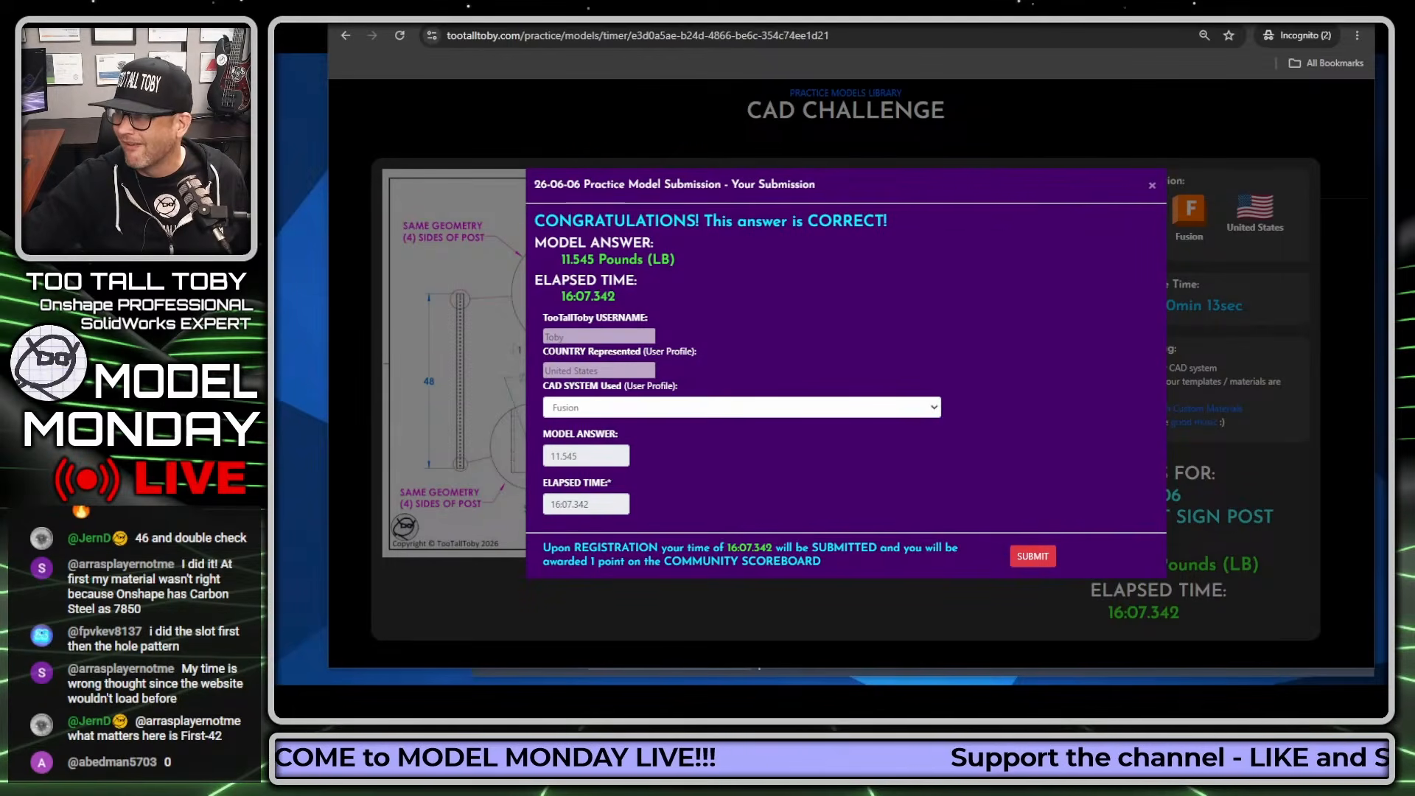
# Register the challenge submission, dismiss the congratulations notice and refresh the challenge dashboard.
pyautogui.click(1021, 560)
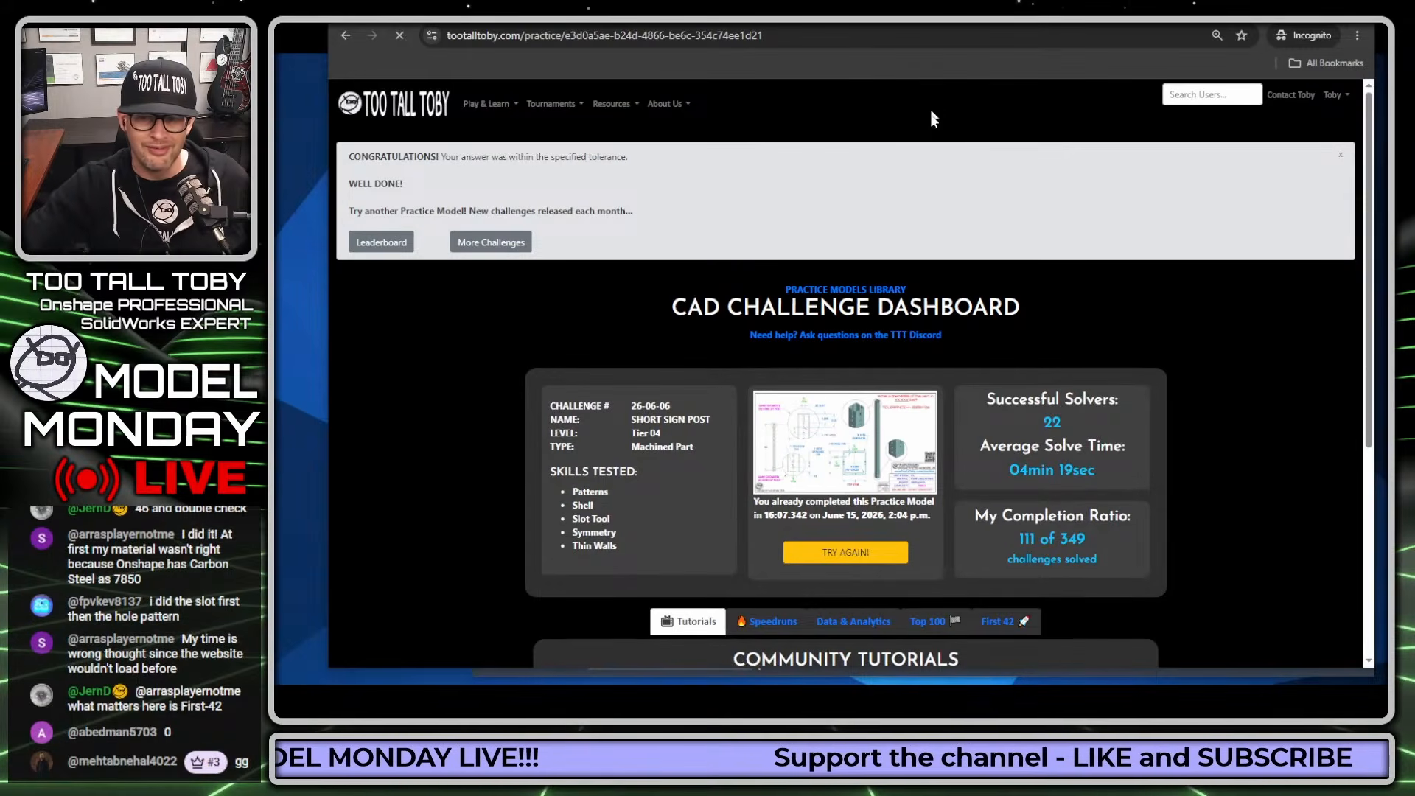
pyautogui.click(1340, 155)
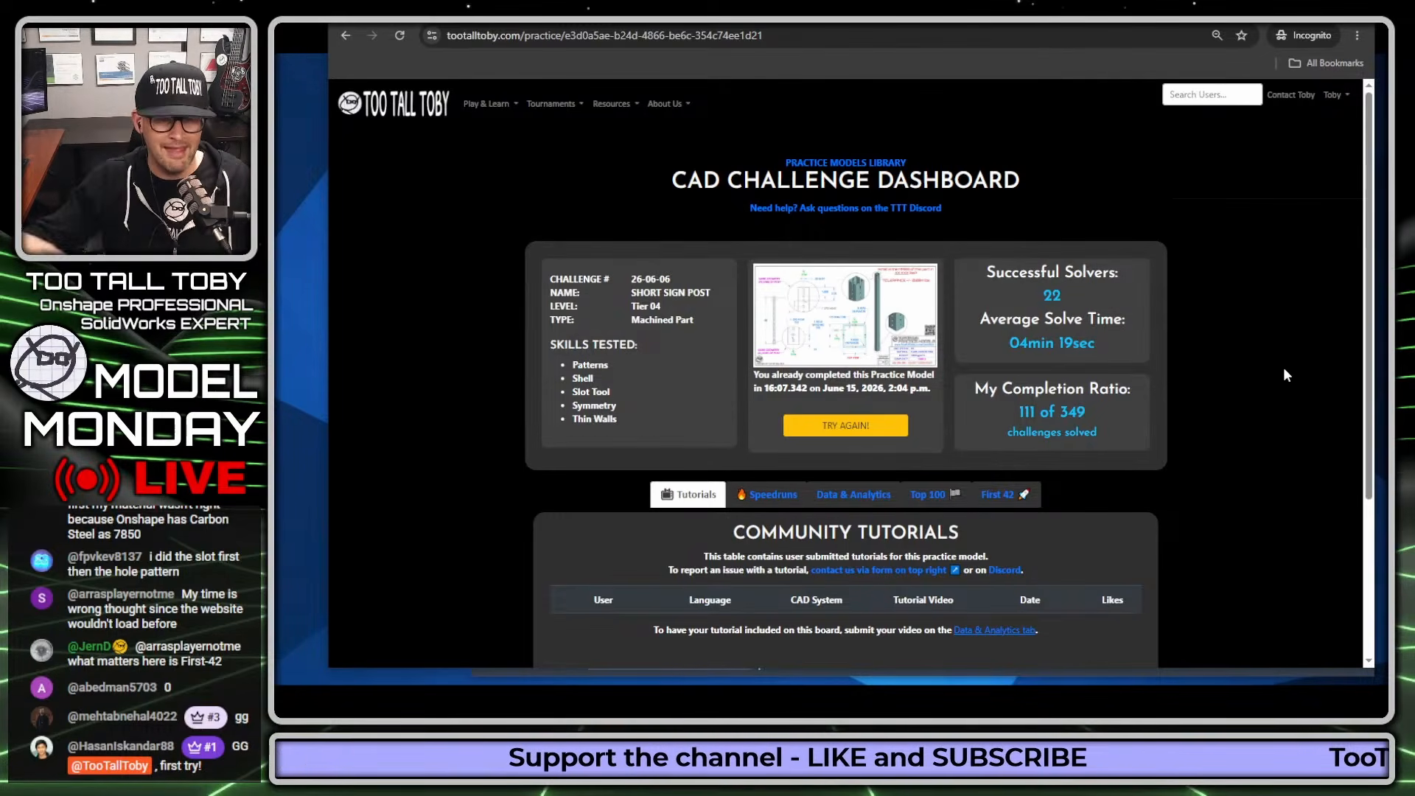
pyautogui.press('F5')
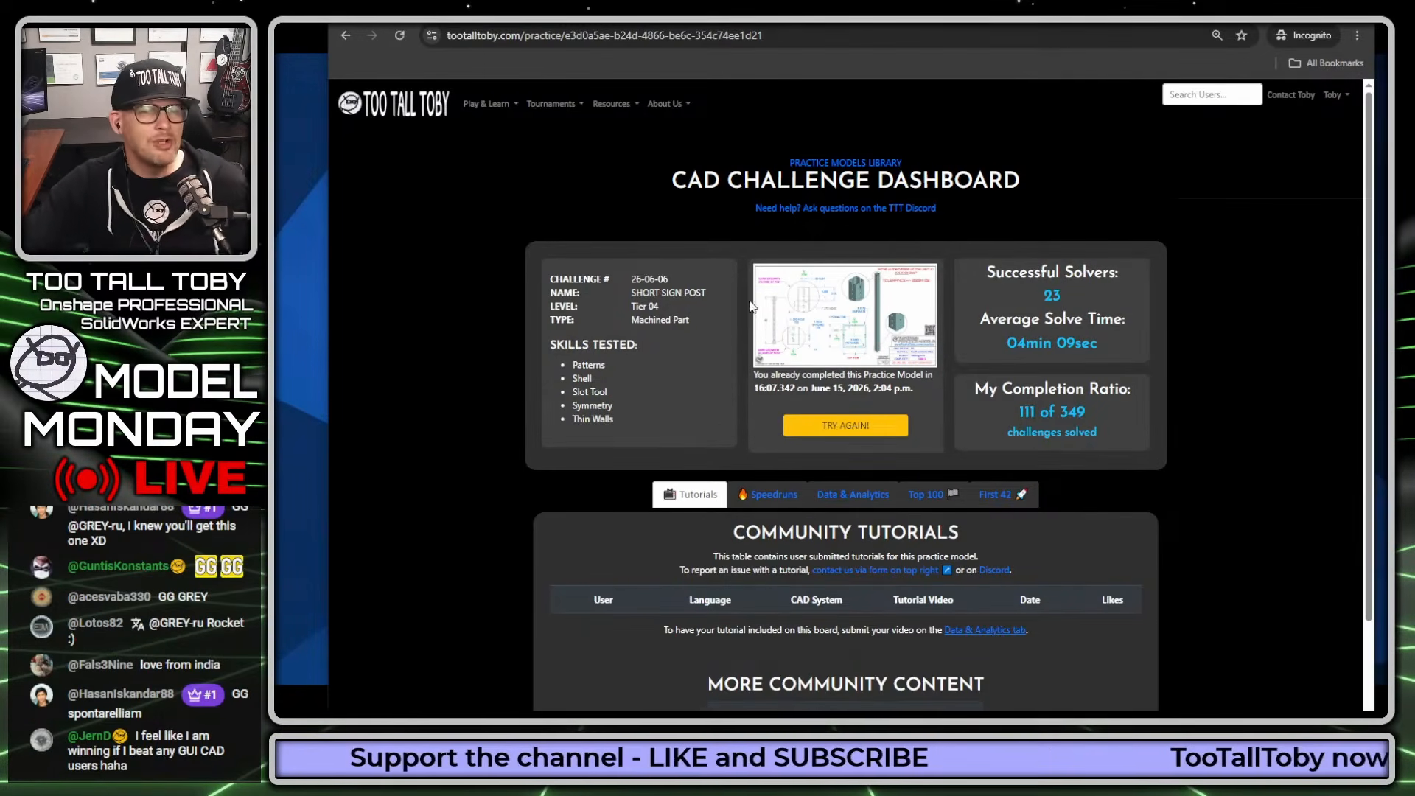